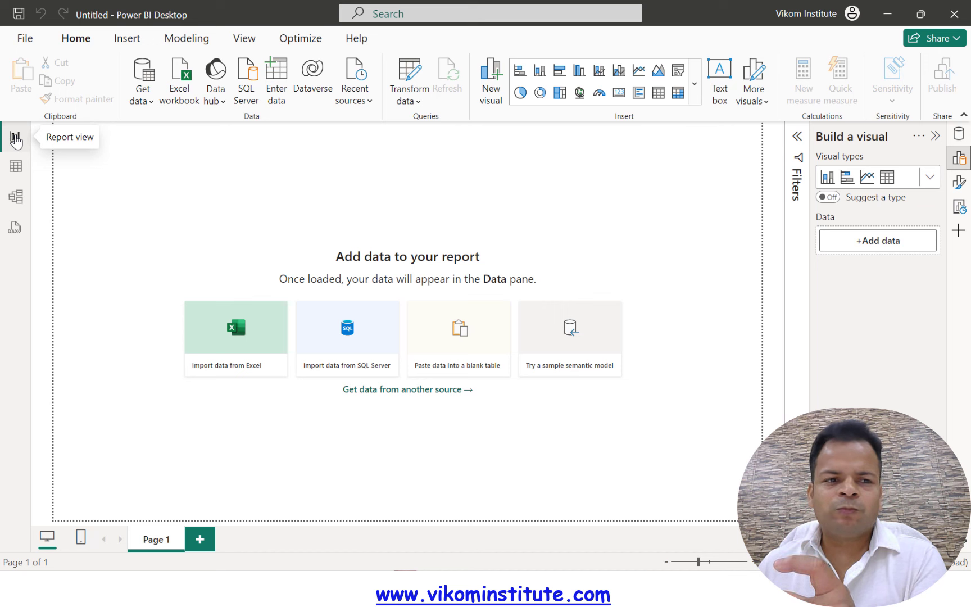
- Switch to the model view and load Calendar Lookup.csv from the Power BI files folder as a text/CSV source
{"action": "left_click", "coordinate": [16, 169]}
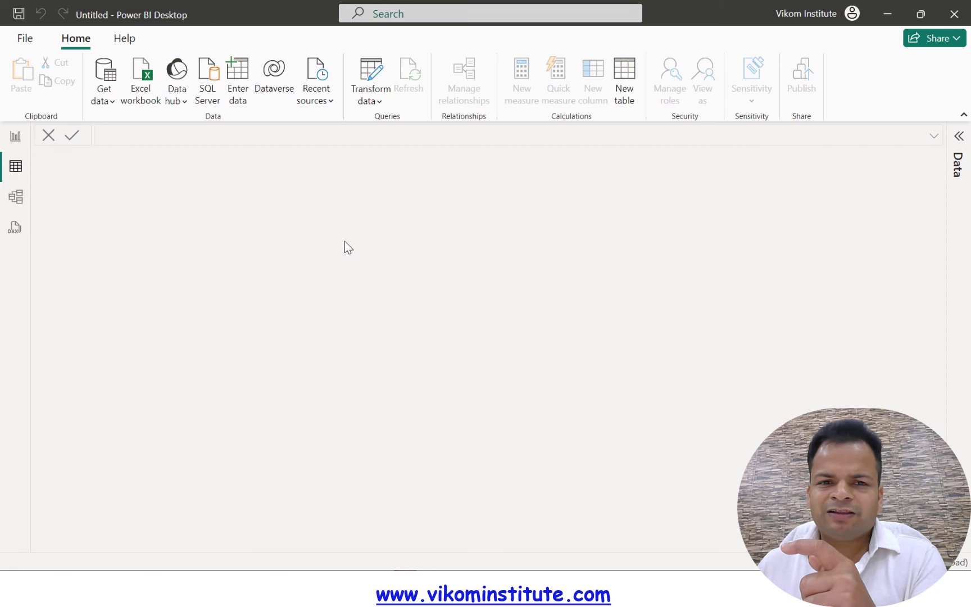
{"action": "left_click", "coordinate": [16, 197]}
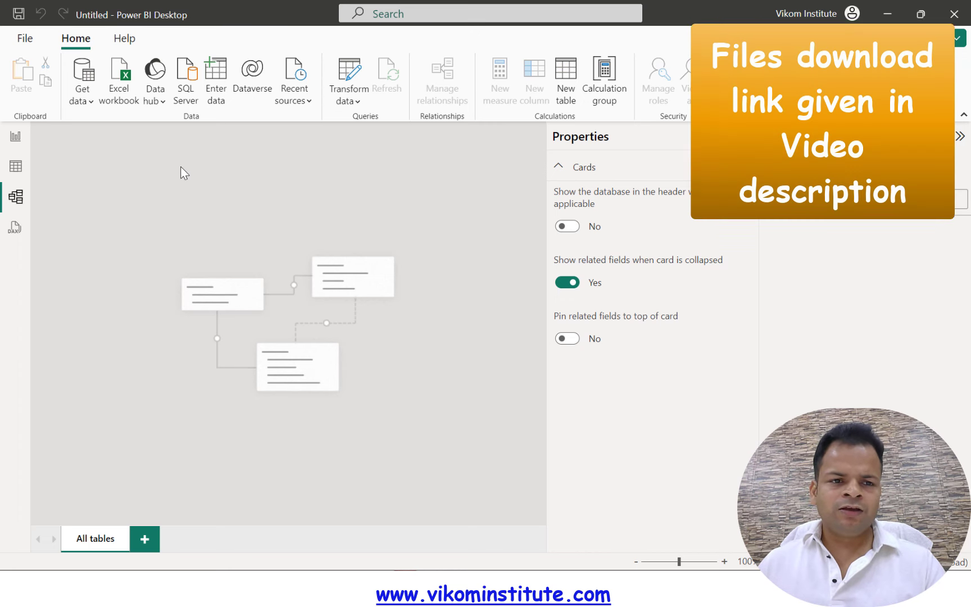
{"action": "left_click", "coordinate": [89, 105]}
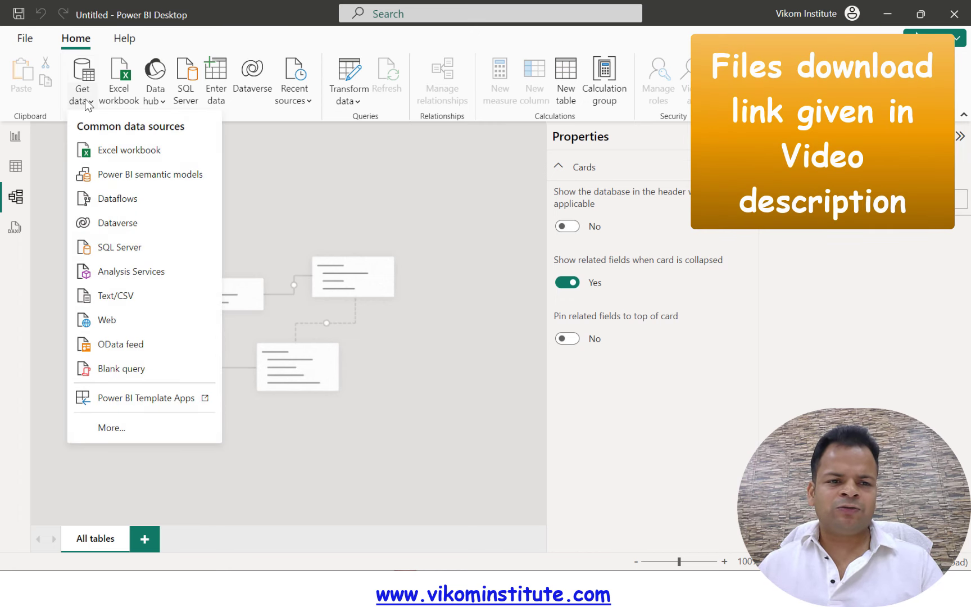
{"action": "left_click", "coordinate": [240, 326]}
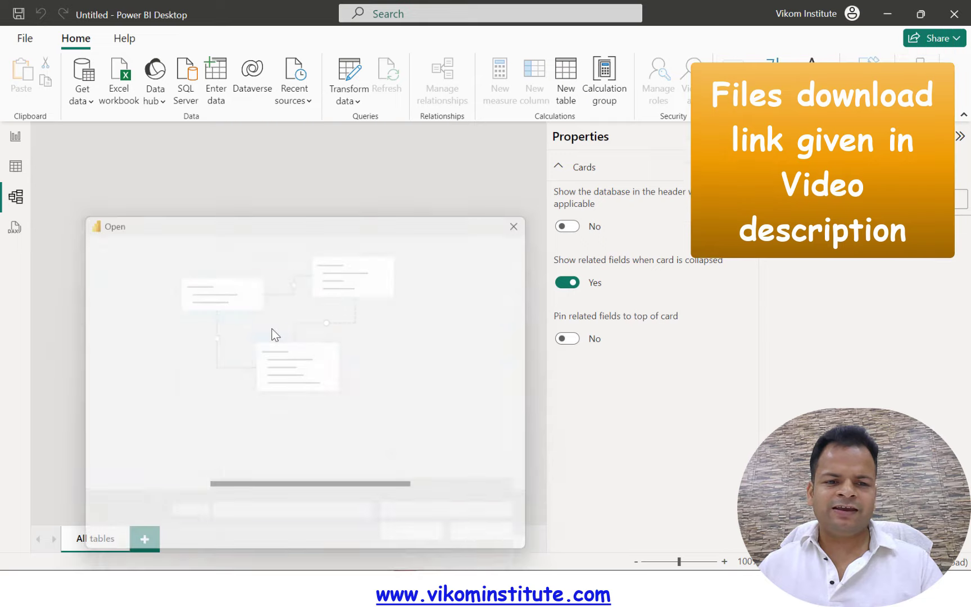
{"action": "double_click", "coordinate": [278, 329]}
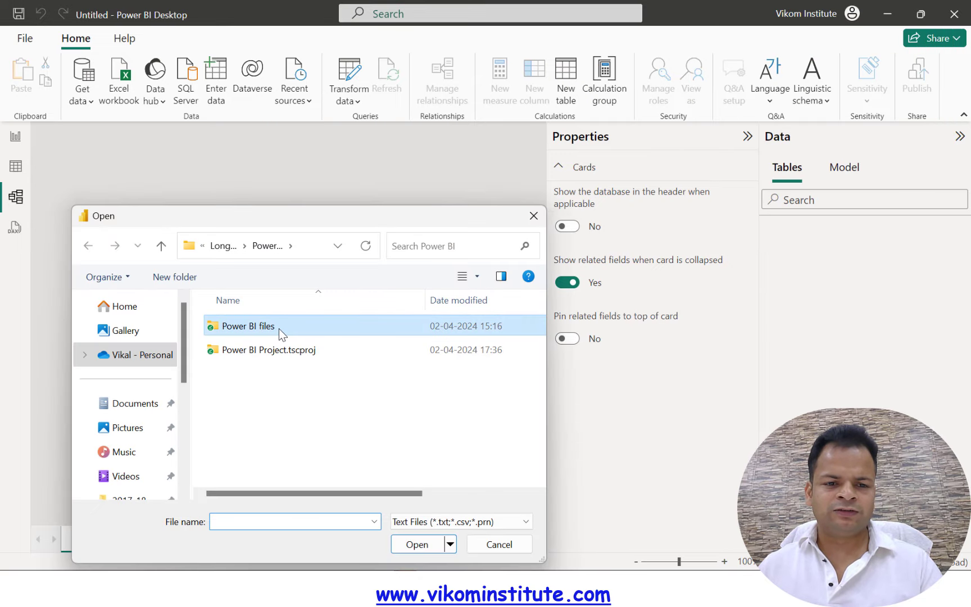
{"action": "left_click", "coordinate": [276, 353]}
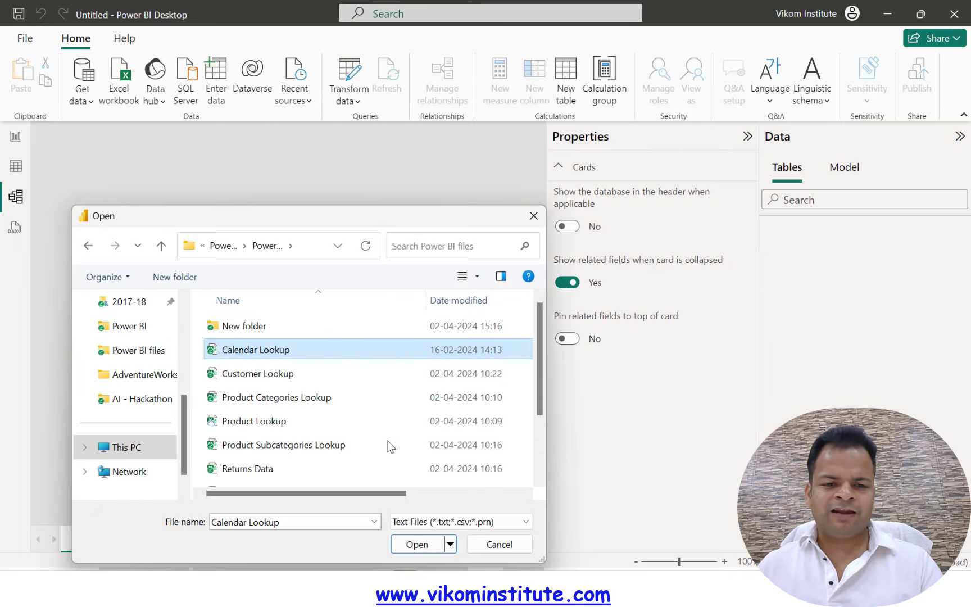
{"action": "left_click", "coordinate": [415, 544]}
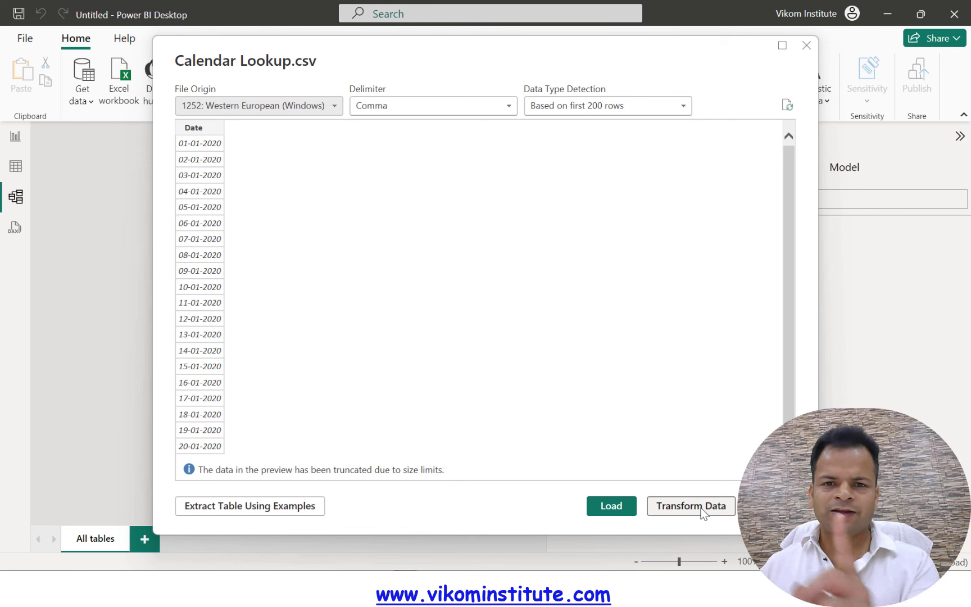
{"action": "left_click", "coordinate": [617, 500]}
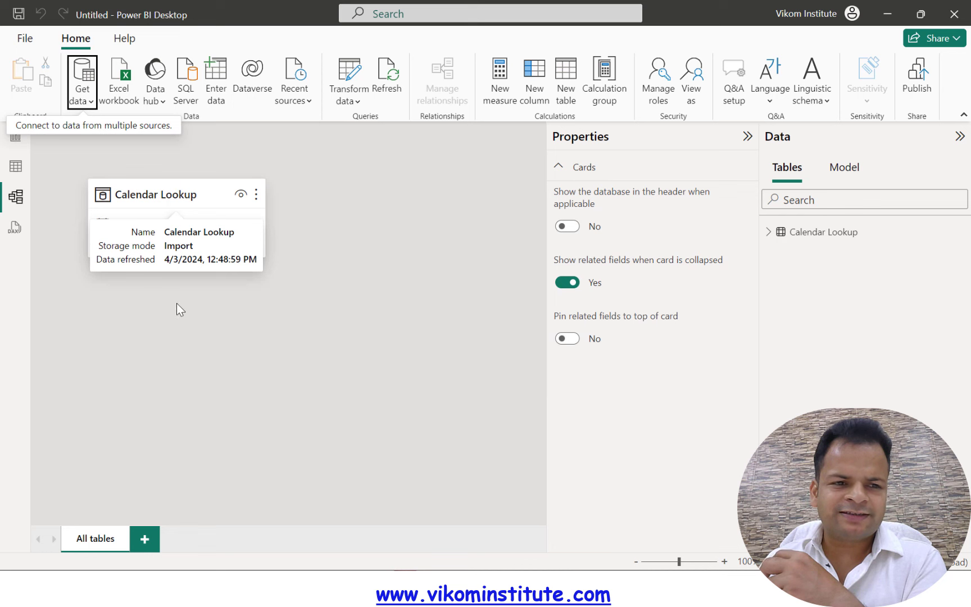
- Check the Calendar Lookup rows in table view, then return to the model view and collapse the Properties pane
{"action": "left_click", "coordinate": [15, 172]}
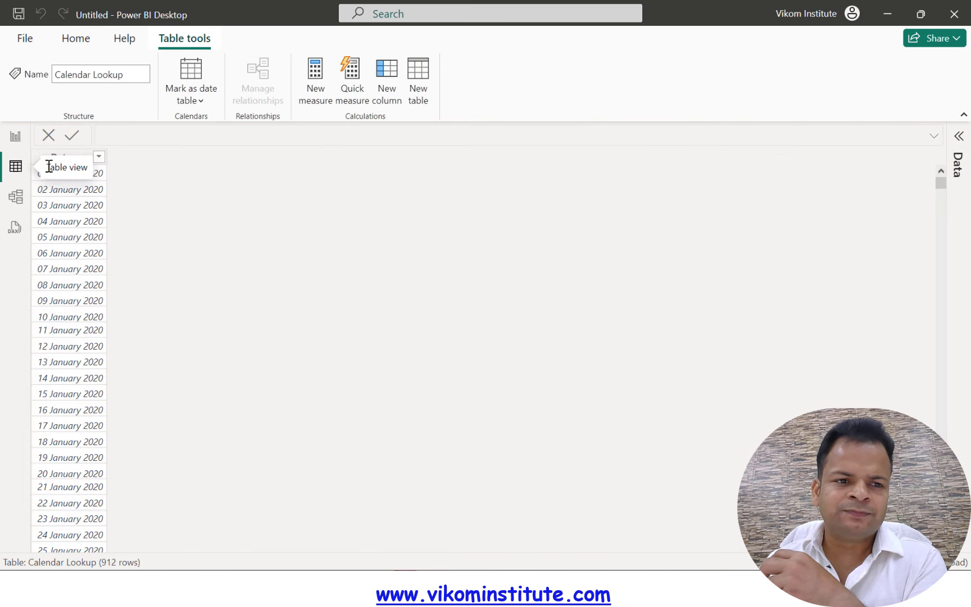
{"action": "left_click", "coordinate": [17, 198]}
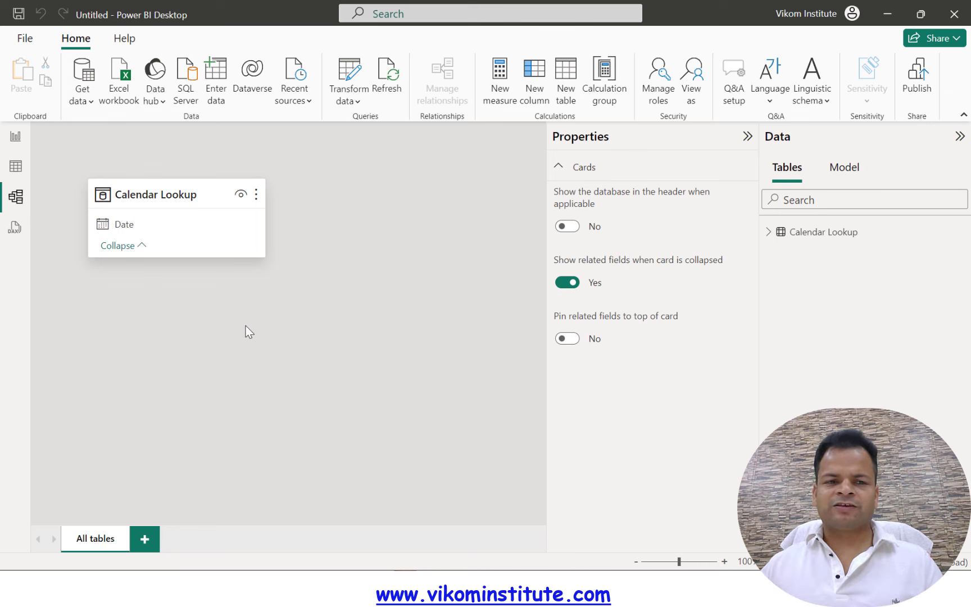
{"action": "left_click", "coordinate": [747, 136]}
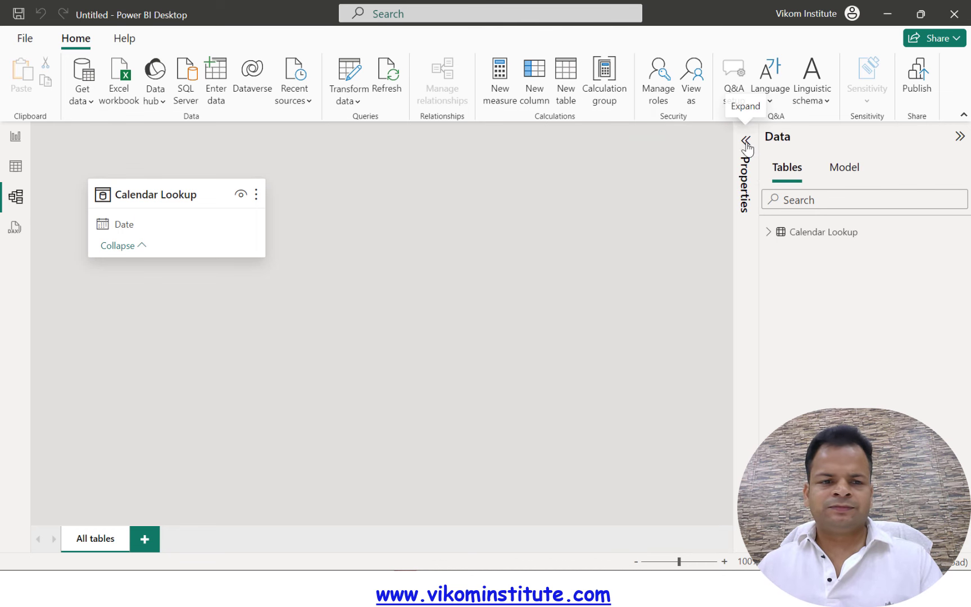
- Load Customer Lookup.csv into the model as a text/CSV source
{"action": "left_click", "coordinate": [85, 105]}
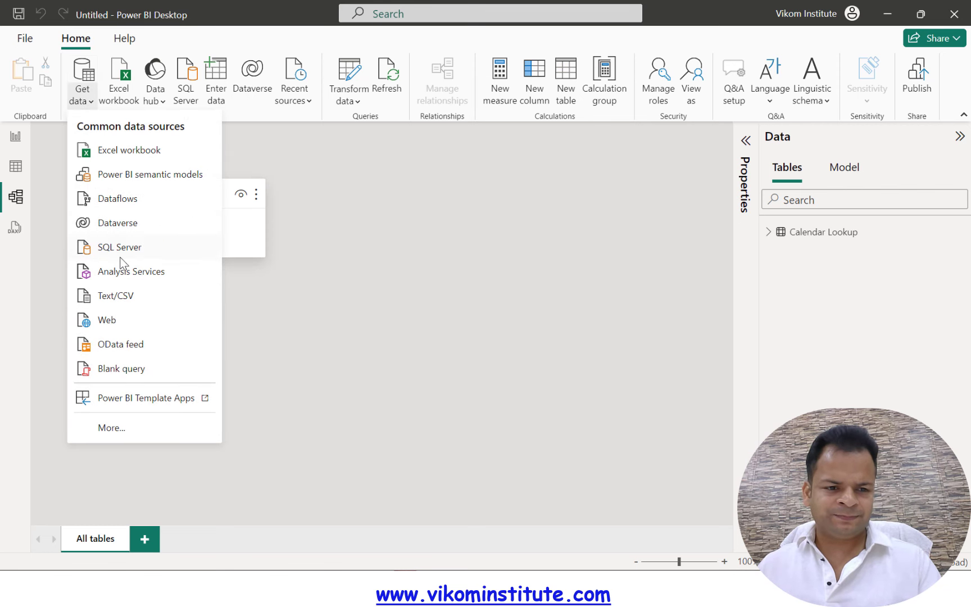
{"action": "left_click", "coordinate": [121, 298]}
{"action": "left_click", "coordinate": [264, 373]}
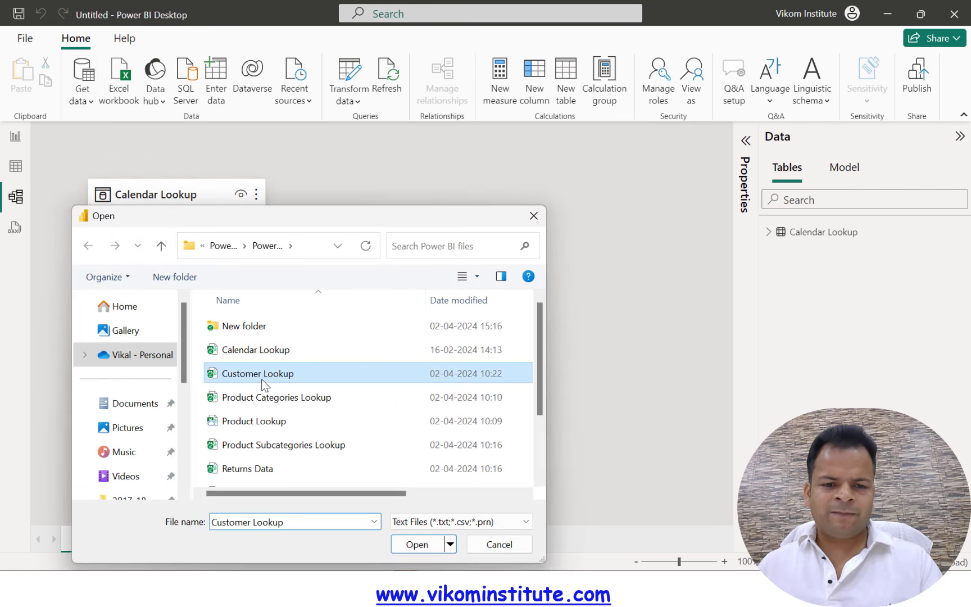
{"action": "left_click", "coordinate": [416, 544]}
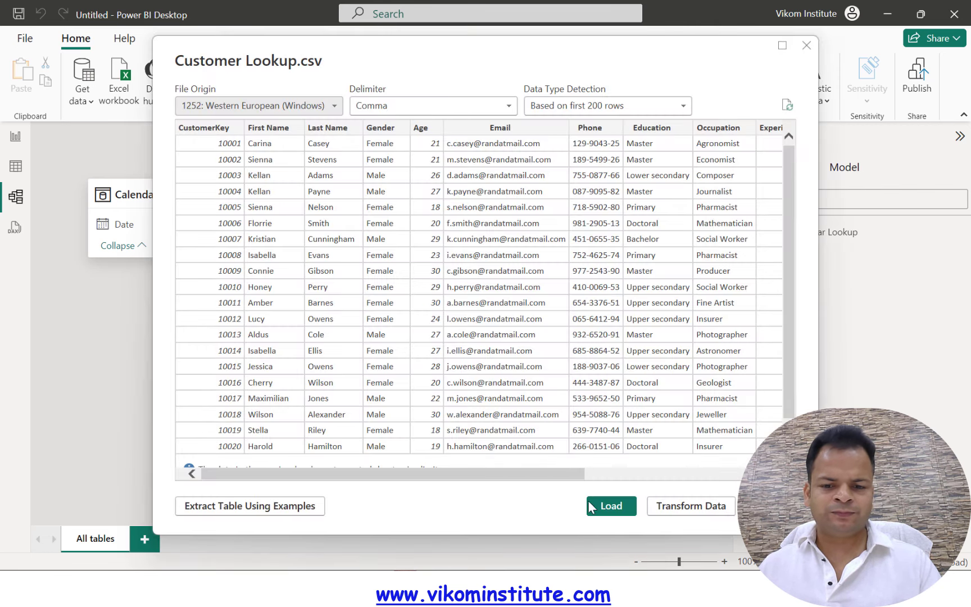
{"action": "left_click", "coordinate": [588, 504]}
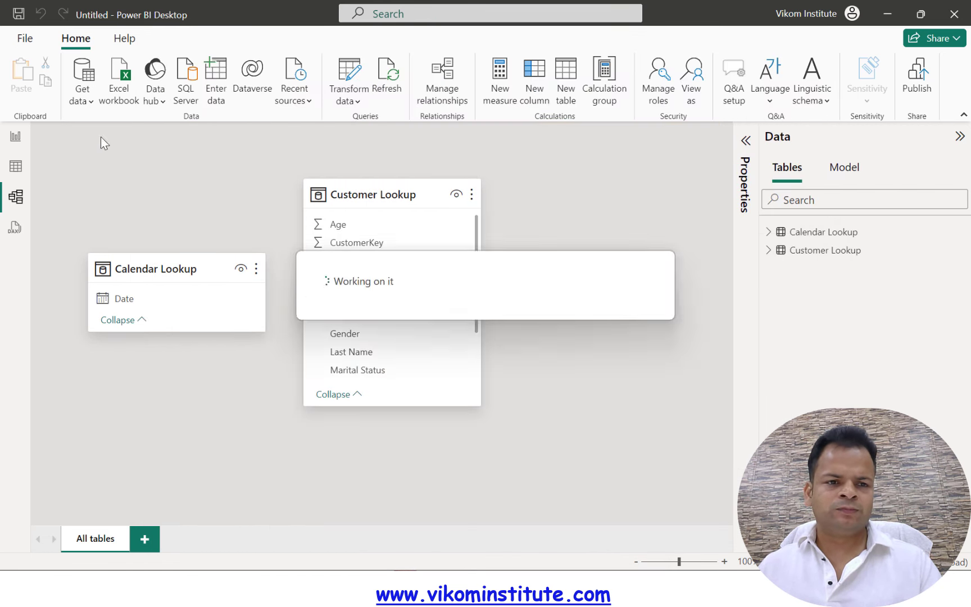
- Load the Product Categories Lookup CSV file into the model
{"action": "left_click", "coordinate": [82, 101]}
{"action": "left_click", "coordinate": [121, 293]}
{"action": "left_click", "coordinate": [315, 398]}
{"action": "left_click", "coordinate": [417, 544]}
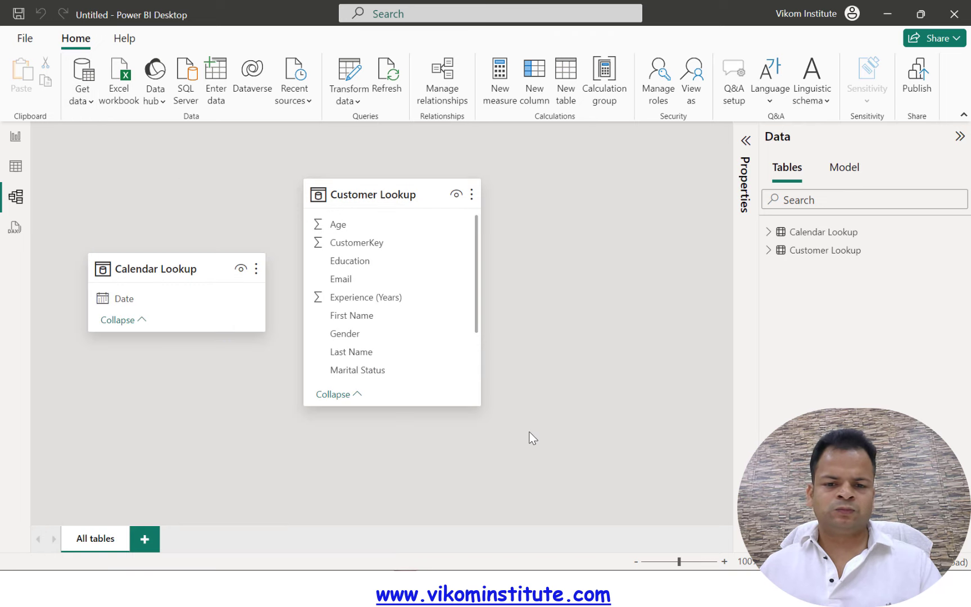
{"action": "left_click", "coordinate": [609, 505]}
- Load Product Lookup.csv into the model as a text/CSV source
{"action": "left_click", "coordinate": [82, 101]}
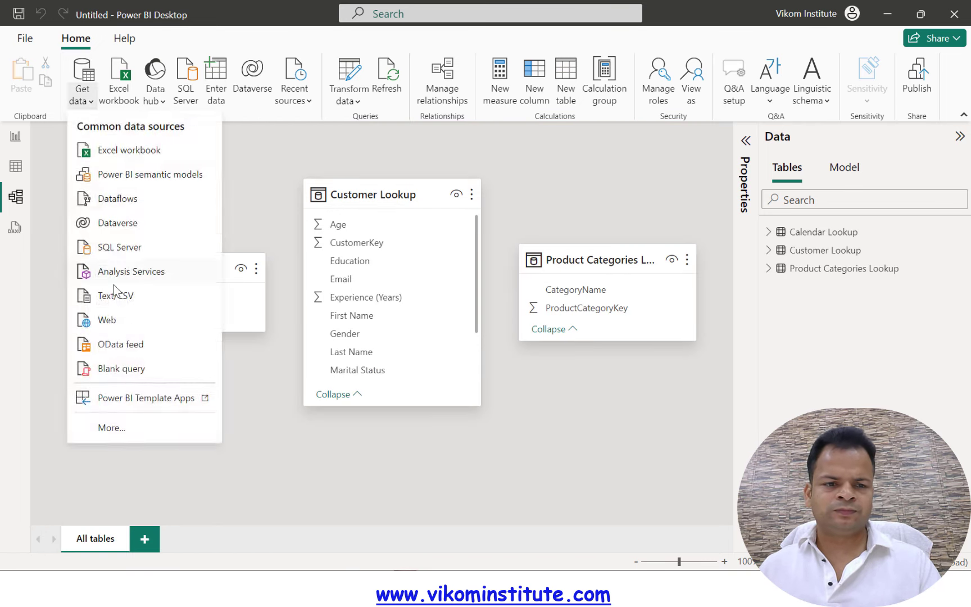
{"action": "left_click", "coordinate": [115, 296]}
{"action": "left_click", "coordinate": [337, 444]}
{"action": "left_click", "coordinate": [342, 420]}
{"action": "left_click", "coordinate": [412, 542]}
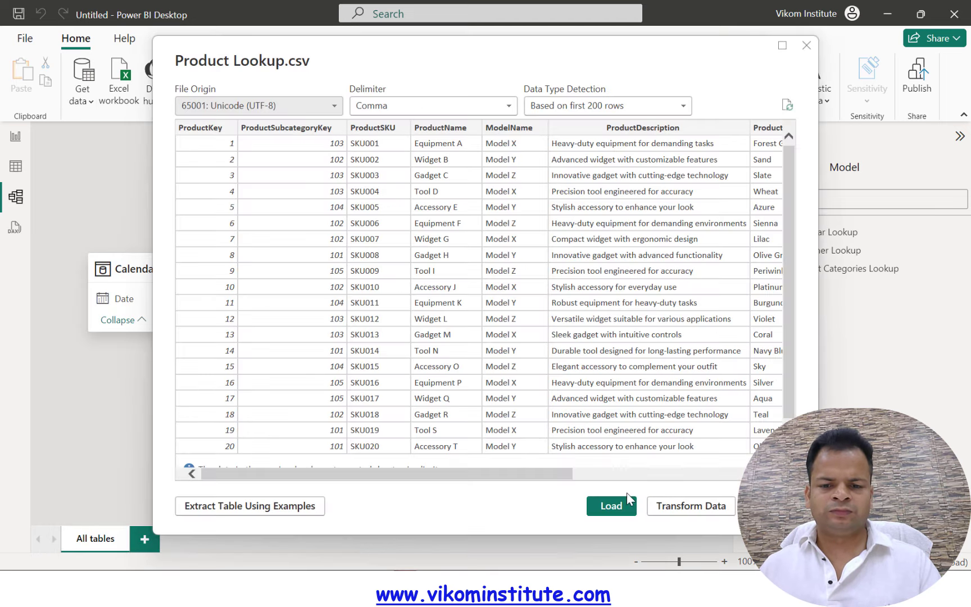
{"action": "left_click", "coordinate": [609, 505]}
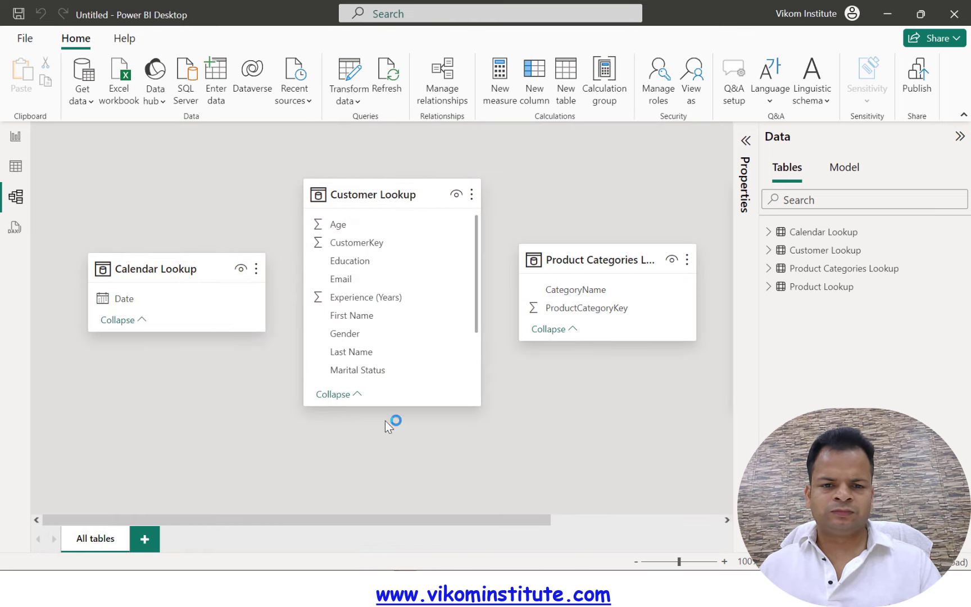
- Arrange the model cards in two columns: Calendar Lookup above Customer Lookup, and Product Categories Lookup above Product Lookup
{"action": "left_click_drag", "start_coordinate": [168, 268], "coordinate": [174, 194]}
{"action": "left_click_drag", "start_coordinate": [330, 194], "coordinate": [125, 283]}
{"action": "left_click_drag", "start_coordinate": [575, 259], "coordinate": [357, 195]}
{"action": "left_click_drag", "start_coordinate": [528, 520], "coordinate": [566, 520]}
{"action": "left_click_drag", "start_coordinate": [708, 194], "coordinate": [321, 310]}
- Load Product Subcategories Lookup.csv into the model as a text/CSV source
{"action": "left_click", "coordinate": [84, 96]}
{"action": "key", "text": "Escape"}
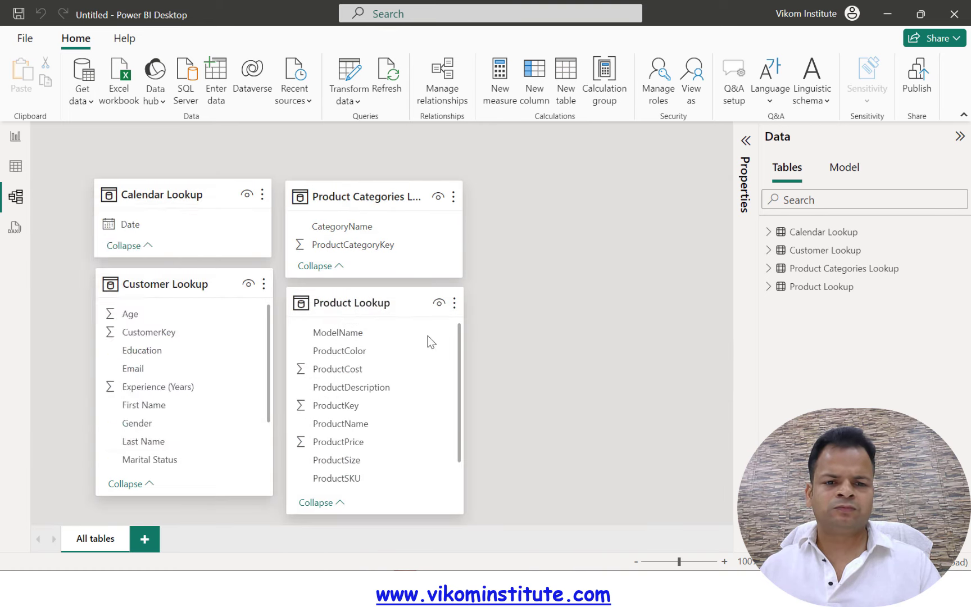
{"action": "double_click", "coordinate": [295, 437]}
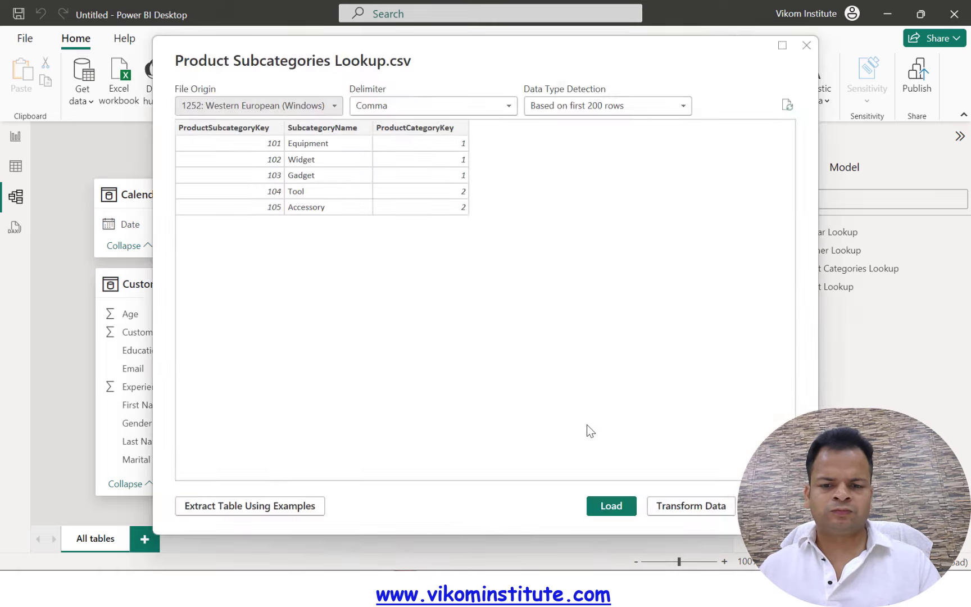
{"action": "left_click", "coordinate": [610, 505]}
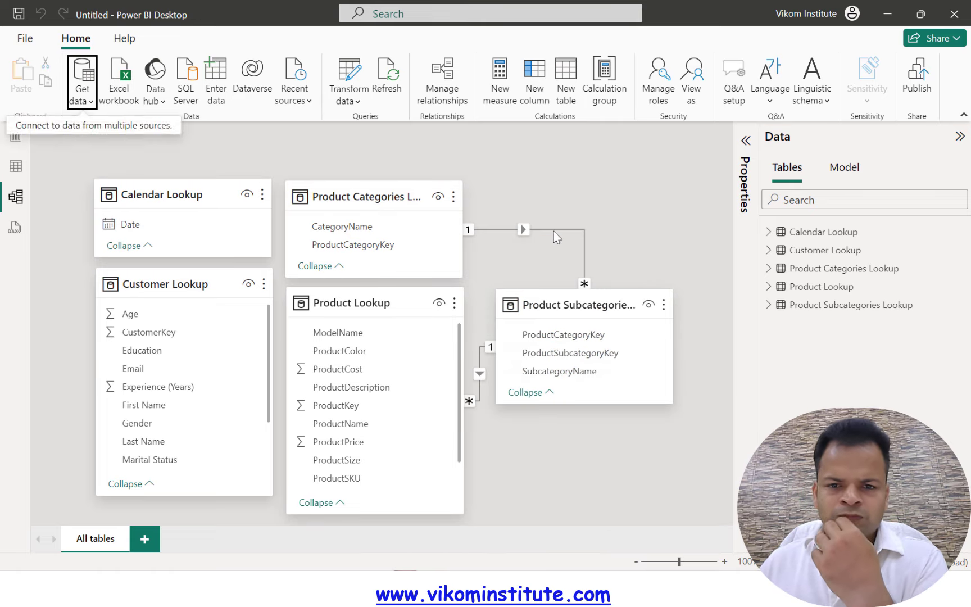
- Delete the relationships linking Product Subcategories Lookup to Product Categories Lookup and to Product Lookup
{"action": "left_click", "coordinate": [554, 229]}
{"action": "key", "text": "Delete"}
{"action": "left_click", "coordinate": [517, 329]}
{"action": "left_click", "coordinate": [478, 364]}
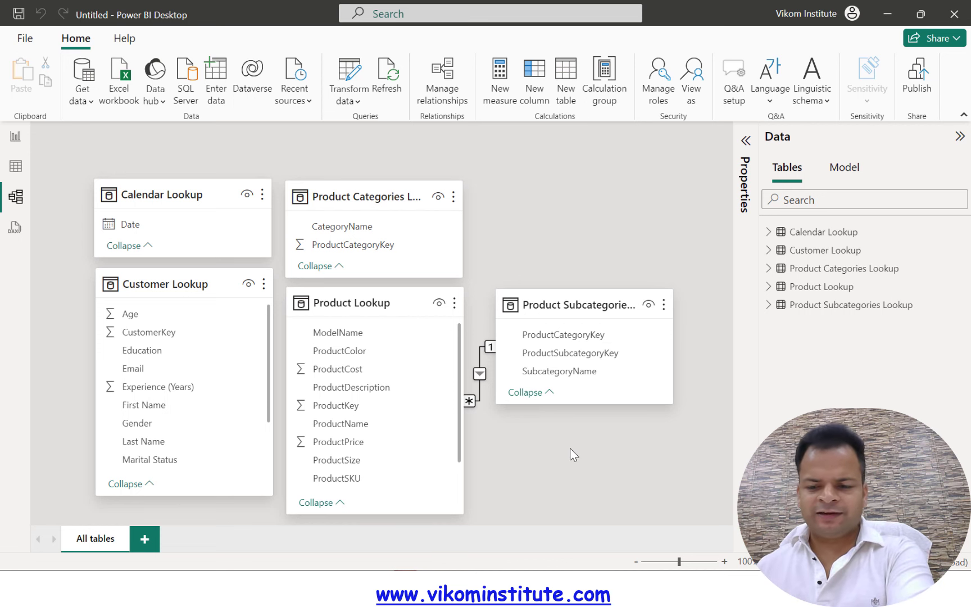
{"action": "key", "text": "Delete"}
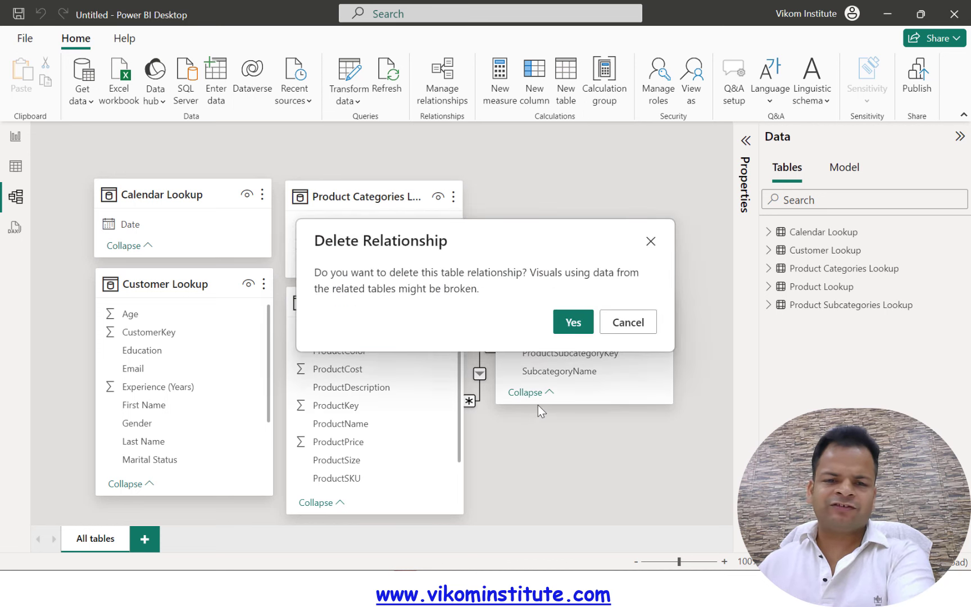
{"action": "left_click", "coordinate": [568, 325]}
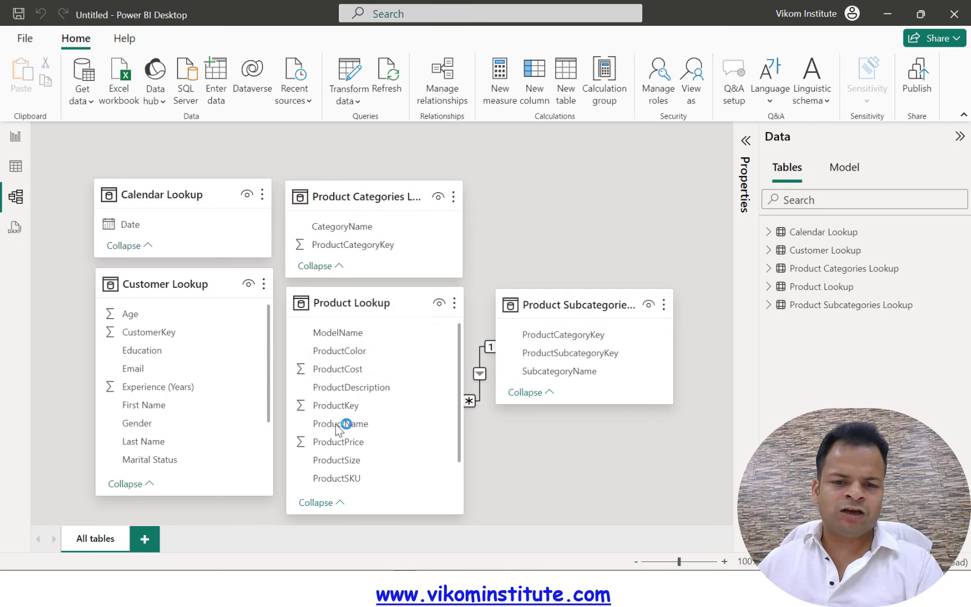
- Disable autodetection of new relationships and auto date/time in the current file's data load options
{"action": "left_click", "coordinate": [19, 39]}
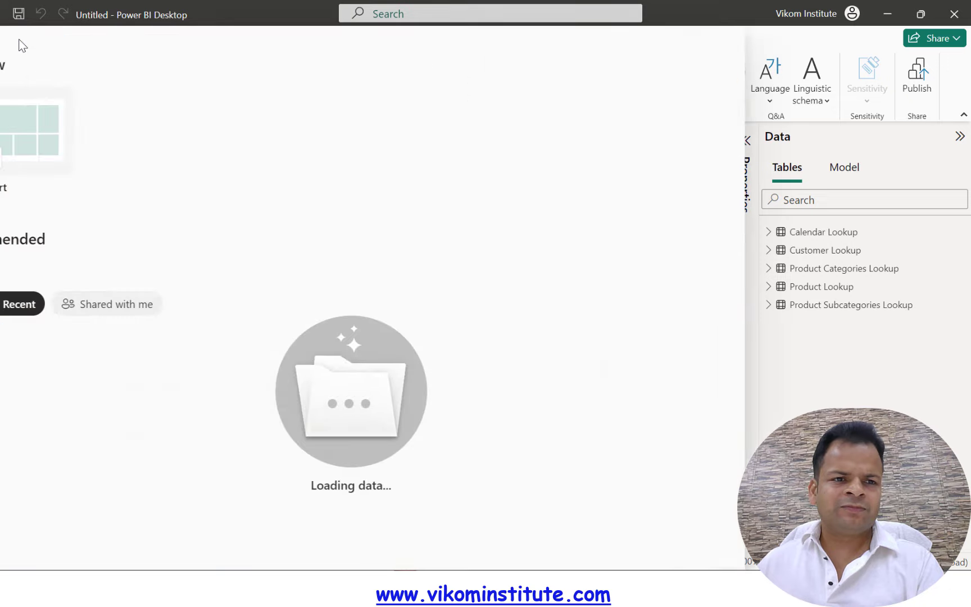
{"action": "left_click", "coordinate": [83, 523]}
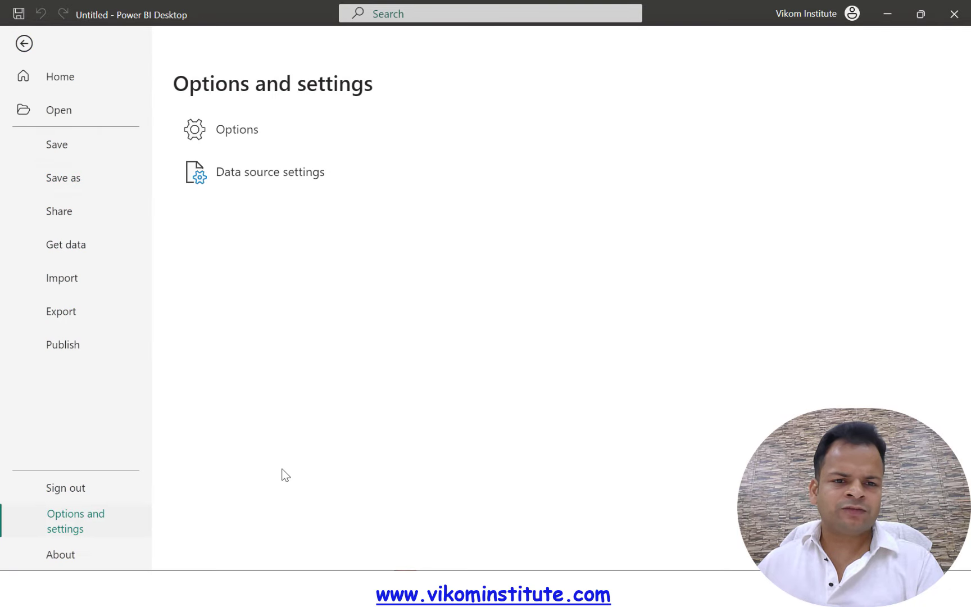
{"action": "left_click", "coordinate": [237, 132]}
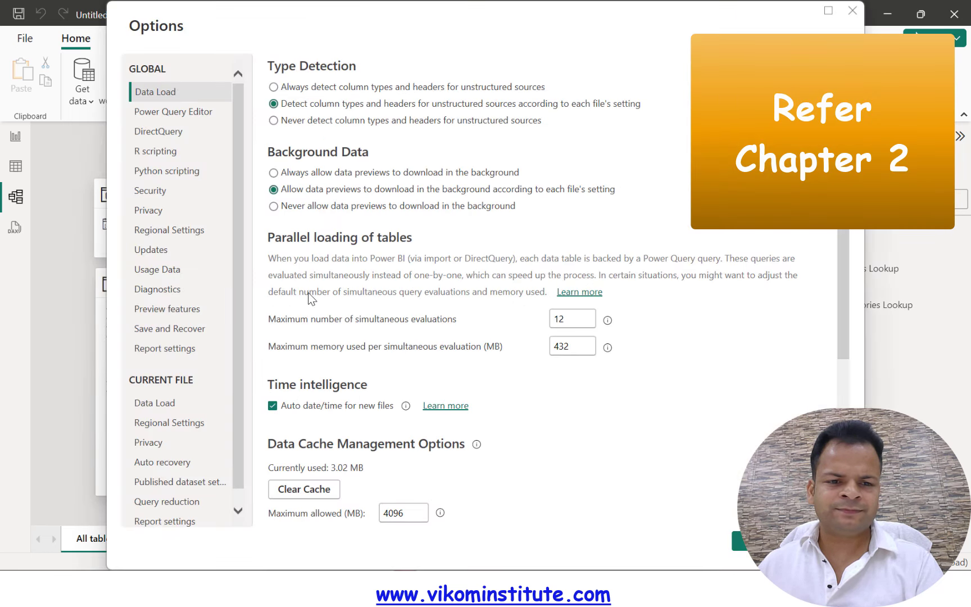
{"action": "left_click", "coordinate": [201, 400]}
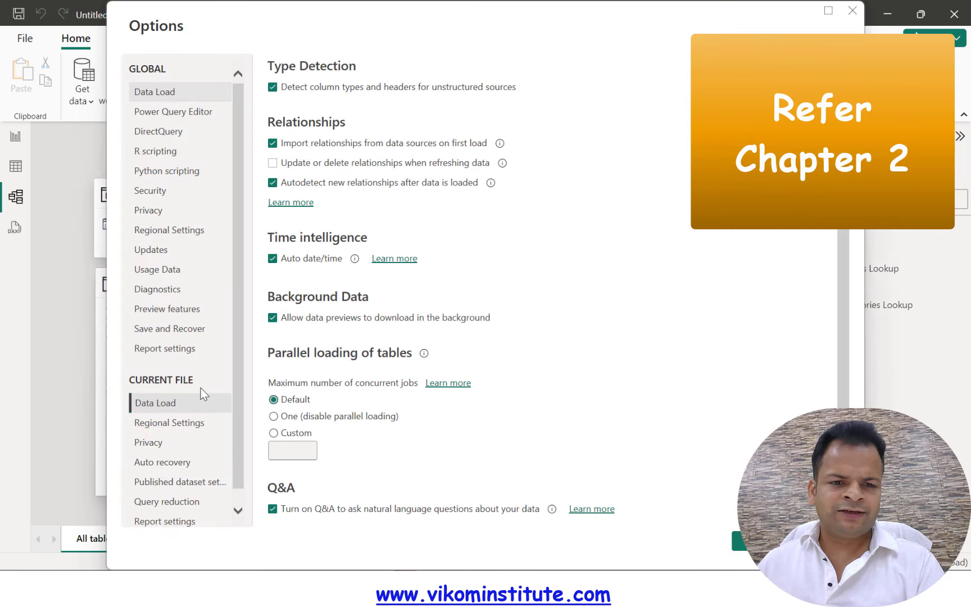
{"action": "left_click", "coordinate": [273, 182]}
{"action": "left_click", "coordinate": [273, 259]}
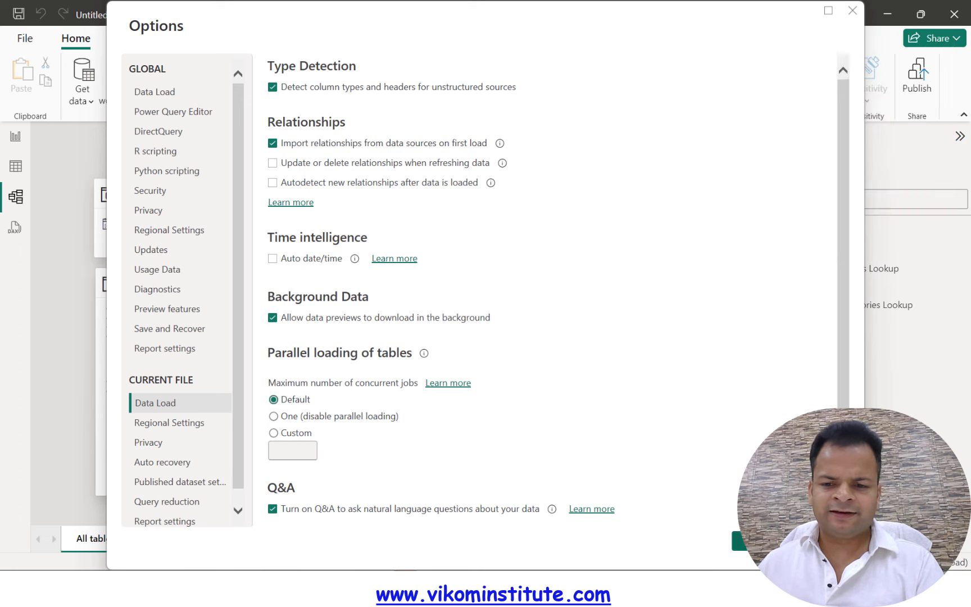
{"action": "left_click", "coordinate": [744, 540]}
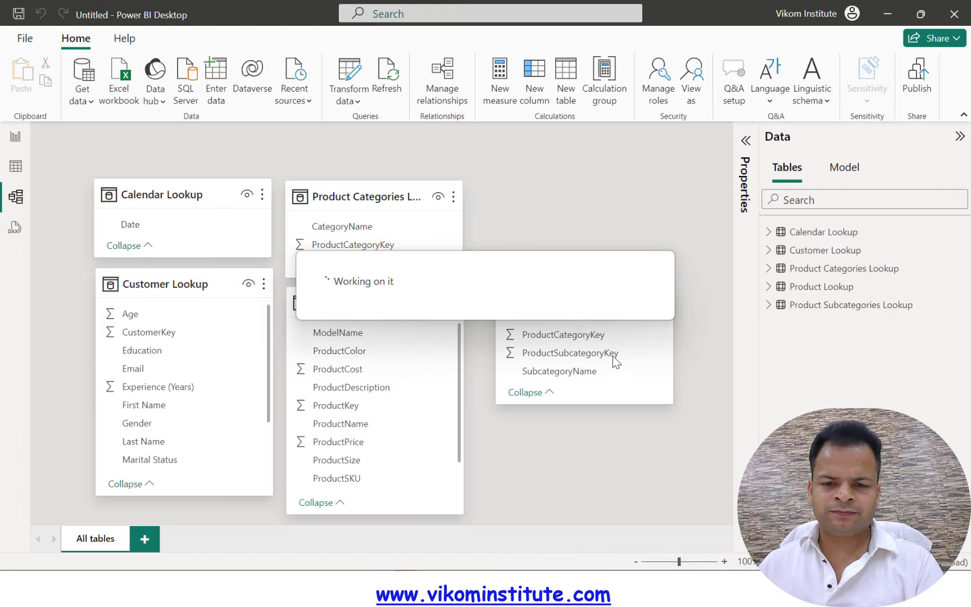
- Move the Product Subcategories Lookup card beside Product Categories Lookup, and load the Returns Data CSV file with its card beneath it
{"action": "left_click_drag", "start_coordinate": [570, 312], "coordinate": [542, 209]}
{"action": "left_click", "coordinate": [83, 99]}
{"action": "left_click", "coordinate": [247, 466]}
{"action": "left_click", "coordinate": [407, 536]}
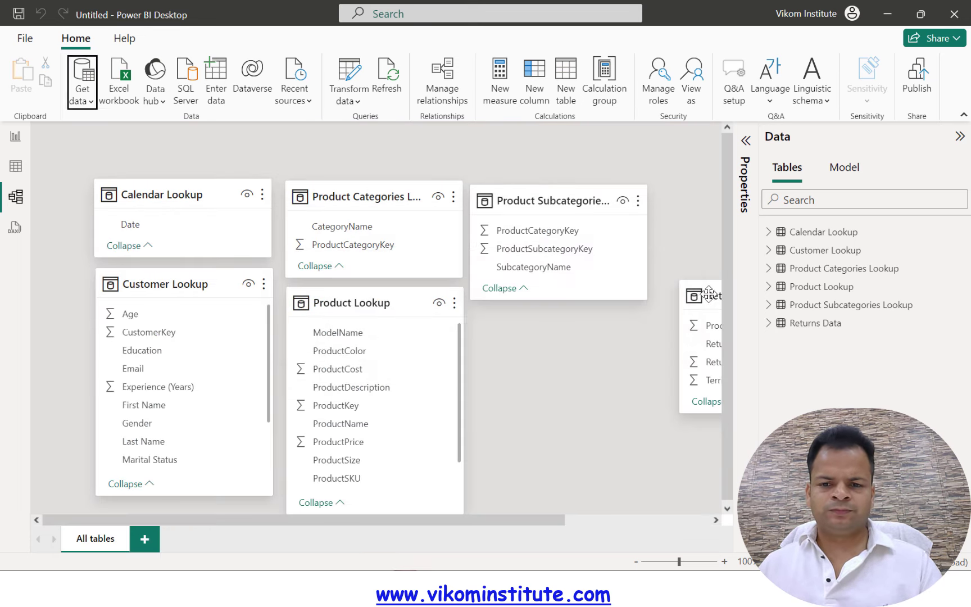
{"action": "left_click_drag", "start_coordinate": [700, 290], "coordinate": [500, 328]}
- Load the Sales Data 2020 CSV file and place its card to the right of Product Subcategories Lookup
{"action": "left_click", "coordinate": [84, 99]}
{"action": "left_click", "coordinate": [107, 295]}
{"action": "left_click", "coordinate": [264, 401]}
{"action": "left_click", "coordinate": [414, 544]}
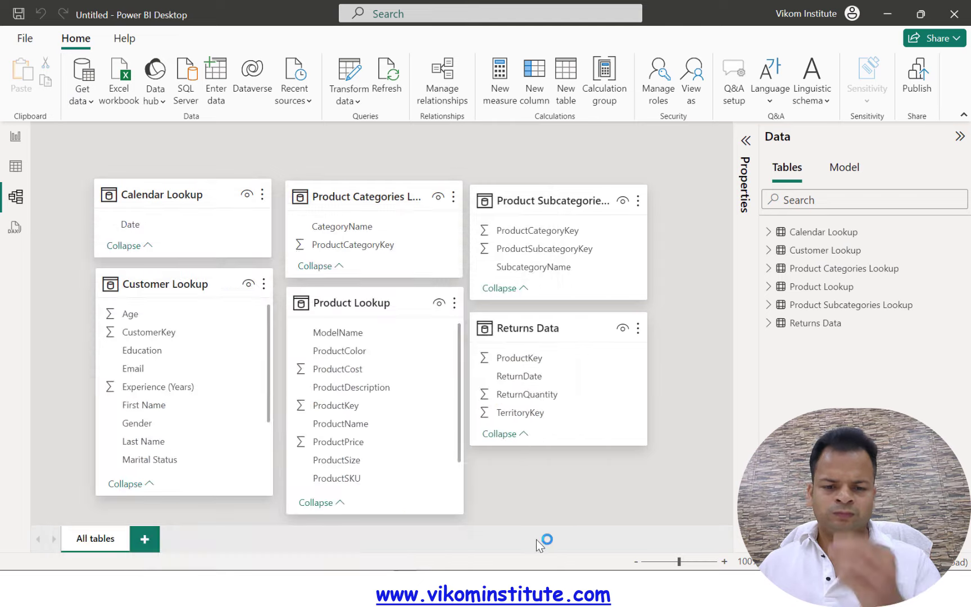
{"action": "left_click", "coordinate": [624, 504]}
{"action": "left_click_drag", "start_coordinate": [568, 321], "coordinate": [688, 209]}
- Load the Sales Data 2021 CSV file into the model
{"action": "left_click", "coordinate": [81, 100]}
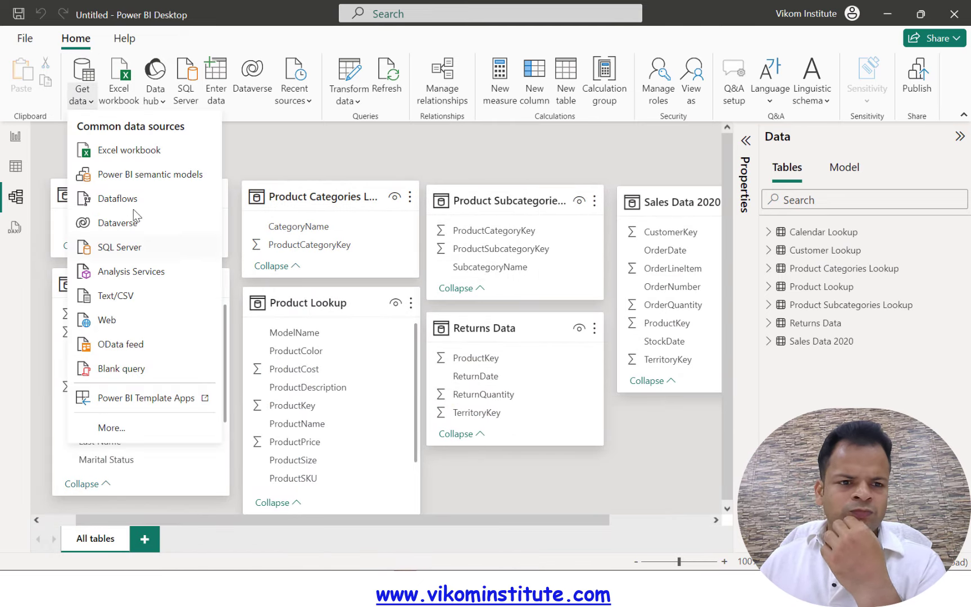
{"action": "left_click", "coordinate": [107, 295]}
{"action": "left_click", "coordinate": [258, 429]}
{"action": "left_click", "coordinate": [481, 541]}
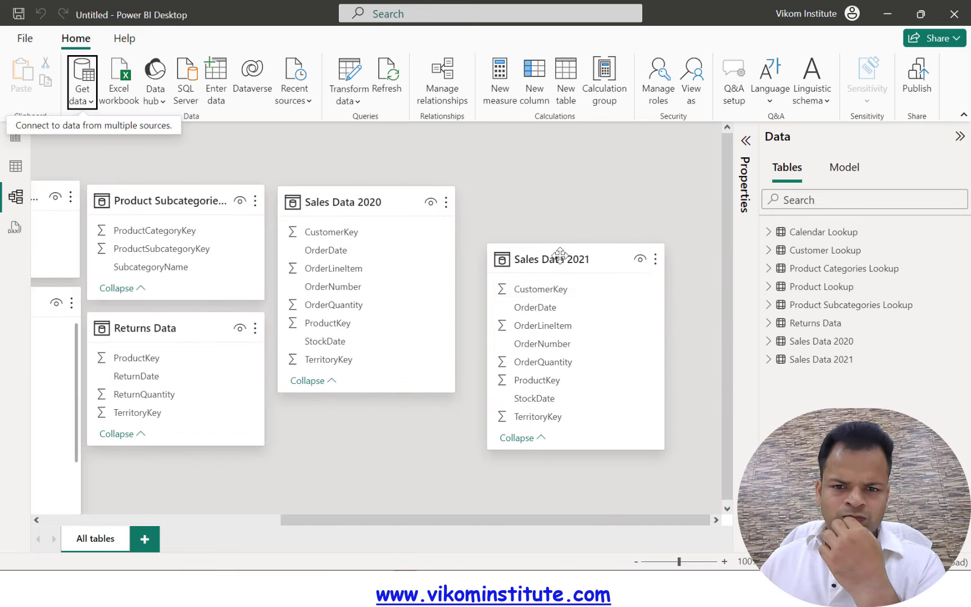
- Place the Sales Data 2021 card right of Sales Data 2020, and load the Sales Data 2022 CSV file with its card beneath the 2020 one
{"action": "left_click_drag", "start_coordinate": [568, 258], "coordinate": [720, 200]}
{"action": "left_click", "coordinate": [960, 136]}
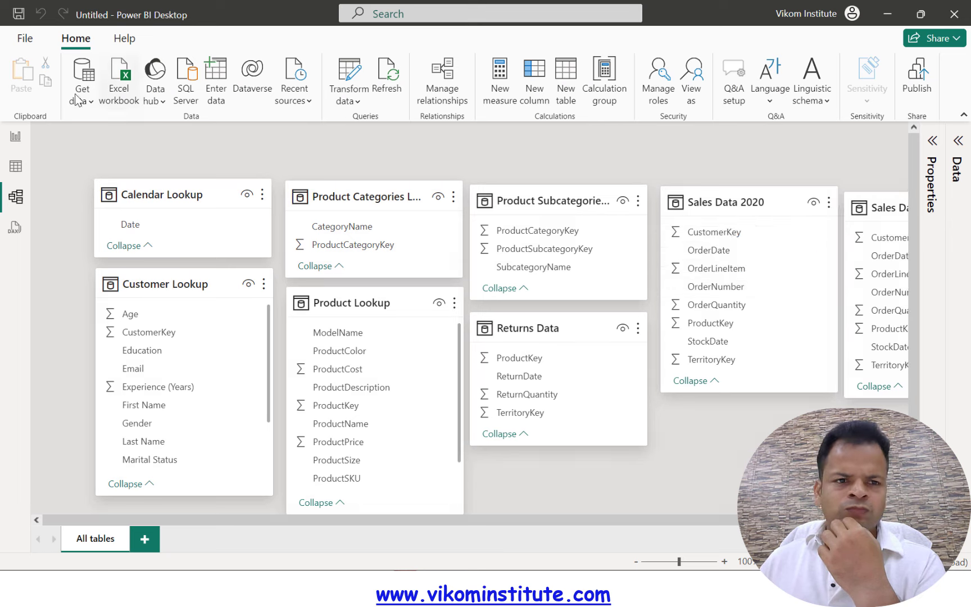
{"action": "left_click", "coordinate": [81, 100]}
{"action": "left_click", "coordinate": [106, 295]}
{"action": "scroll", "coordinate": [414, 382], "scroll_direction": "down", "scroll_amount": 2}
{"action": "left_click", "coordinate": [258, 455]}
{"action": "left_click", "coordinate": [416, 544]}
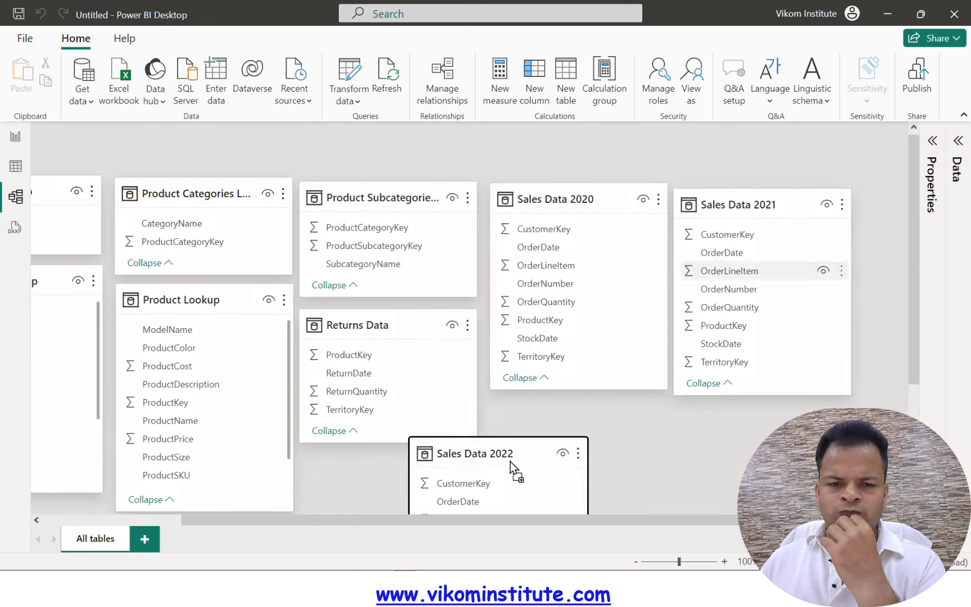
- Load the Territory Lookup CSV file and place its card beneath Sales Data 2021
{"action": "left_click", "coordinate": [79, 101]}
{"action": "left_click", "coordinate": [137, 297]}
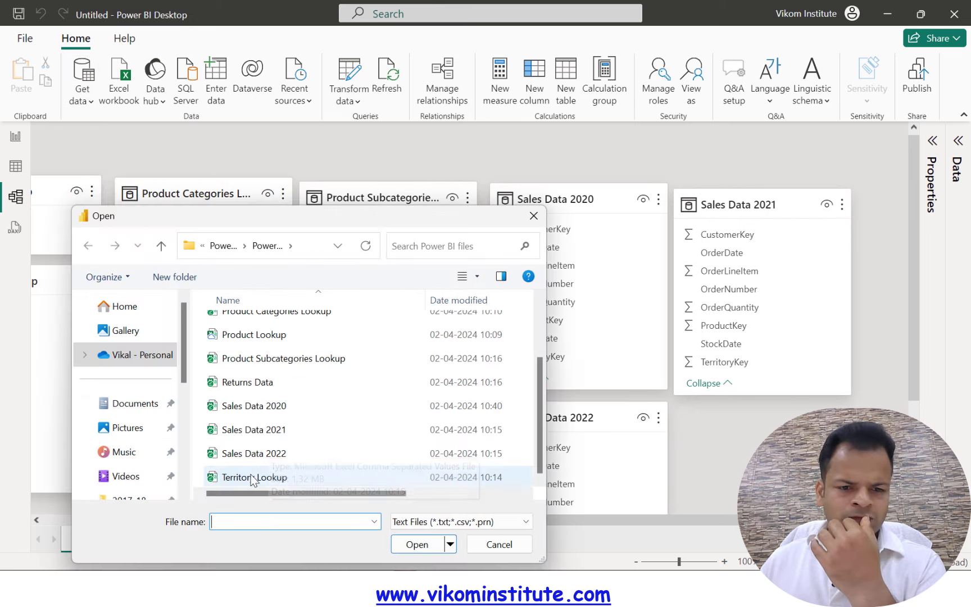
{"action": "left_click", "coordinate": [481, 544]}
{"action": "left_click", "coordinate": [611, 505]}
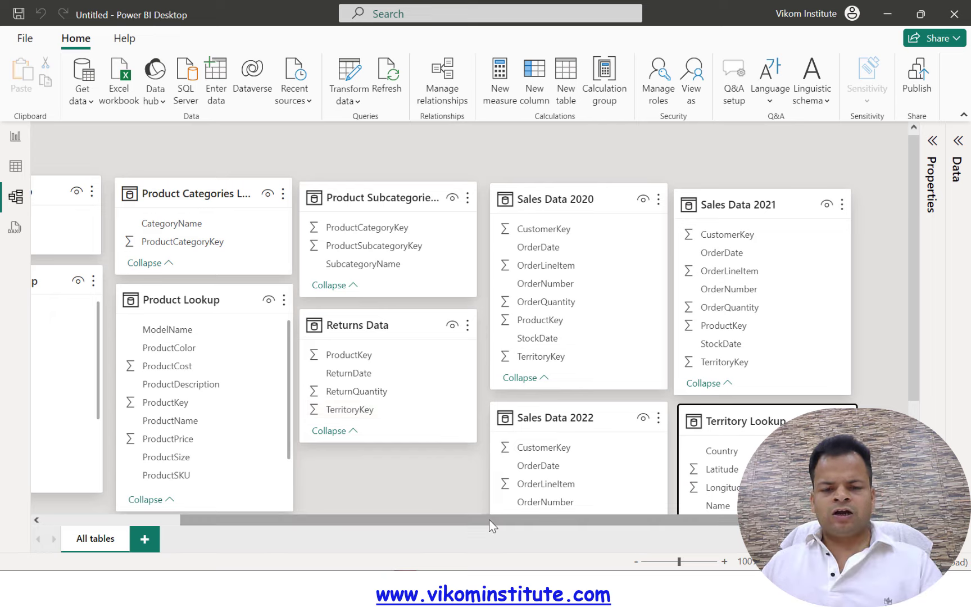
{"action": "left_click_drag", "start_coordinate": [488, 519], "coordinate": [272, 518]}
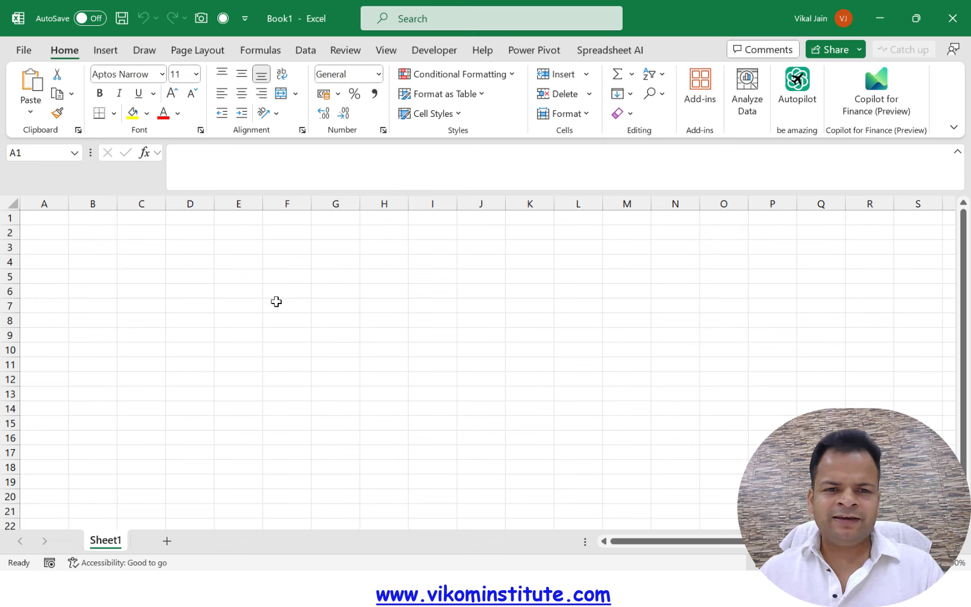
- In Excel, have the Microsoft Power Pivot for Excel add-in enabled among the COM add-ins
{"action": "left_click", "coordinate": [24, 50]}
{"action": "left_click", "coordinate": [51, 542]}
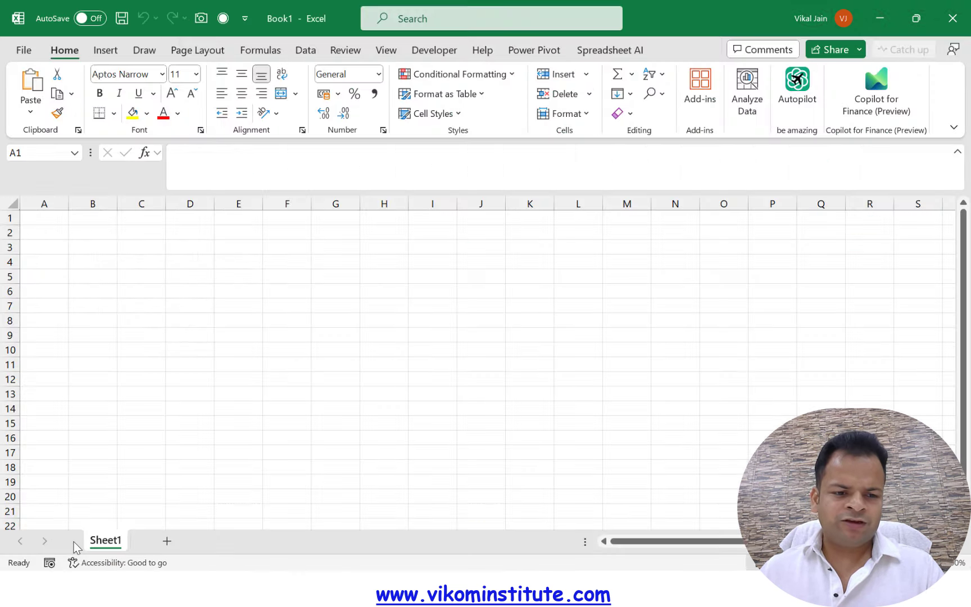
{"action": "left_click", "coordinate": [213, 286]}
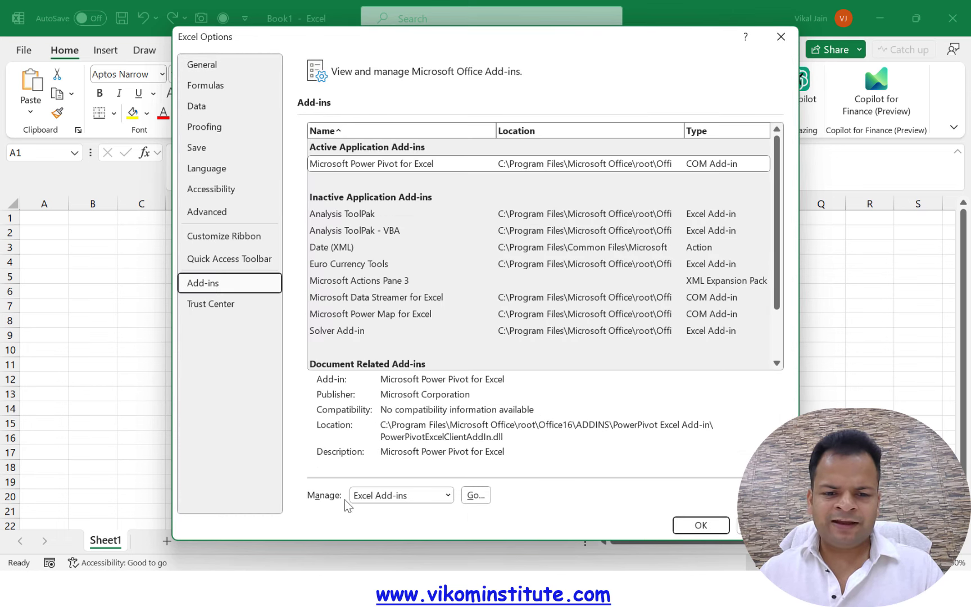
{"action": "left_click", "coordinate": [397, 500]}
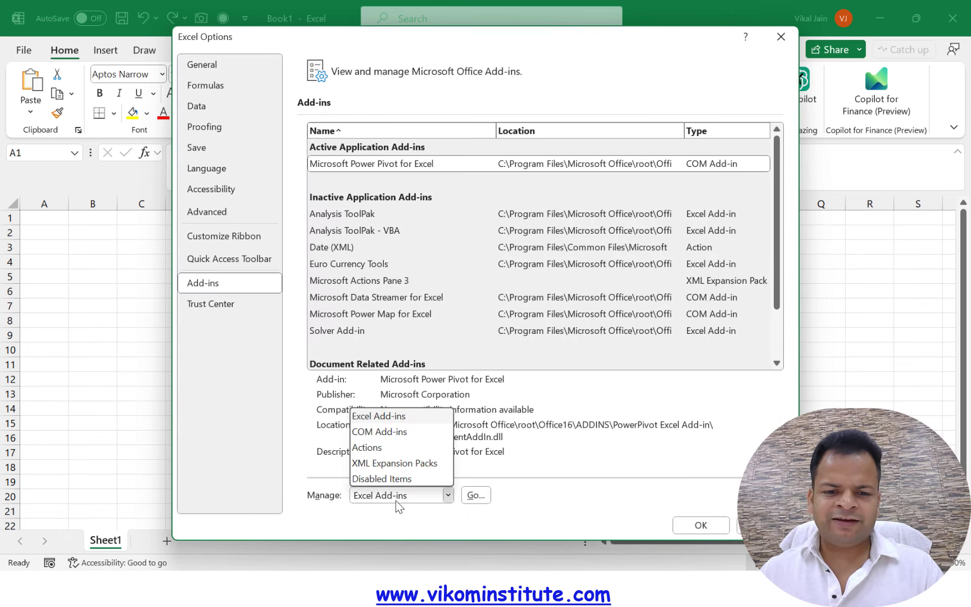
{"action": "left_click", "coordinate": [386, 432]}
{"action": "left_click", "coordinate": [475, 499]}
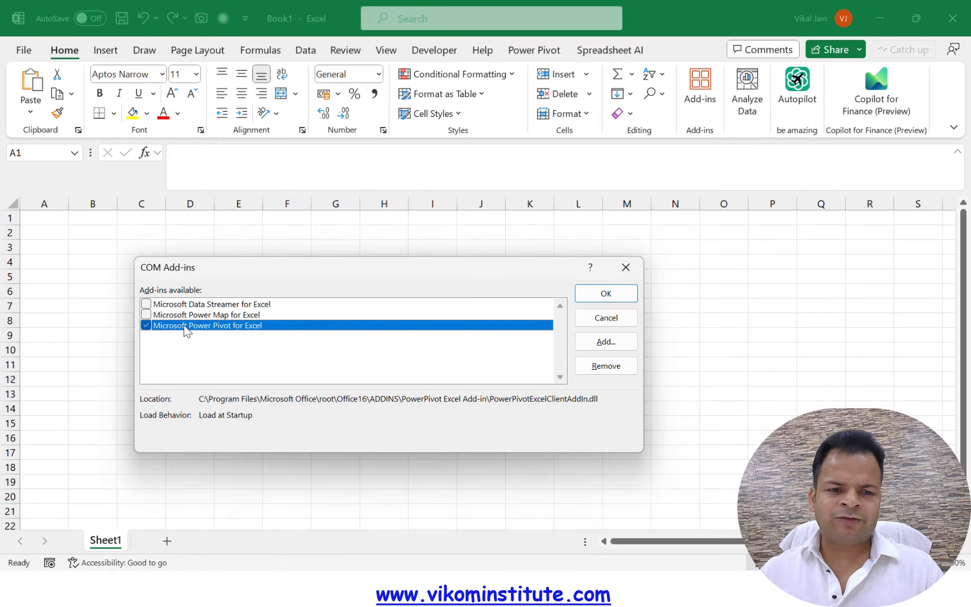
{"action": "left_click", "coordinate": [605, 293]}
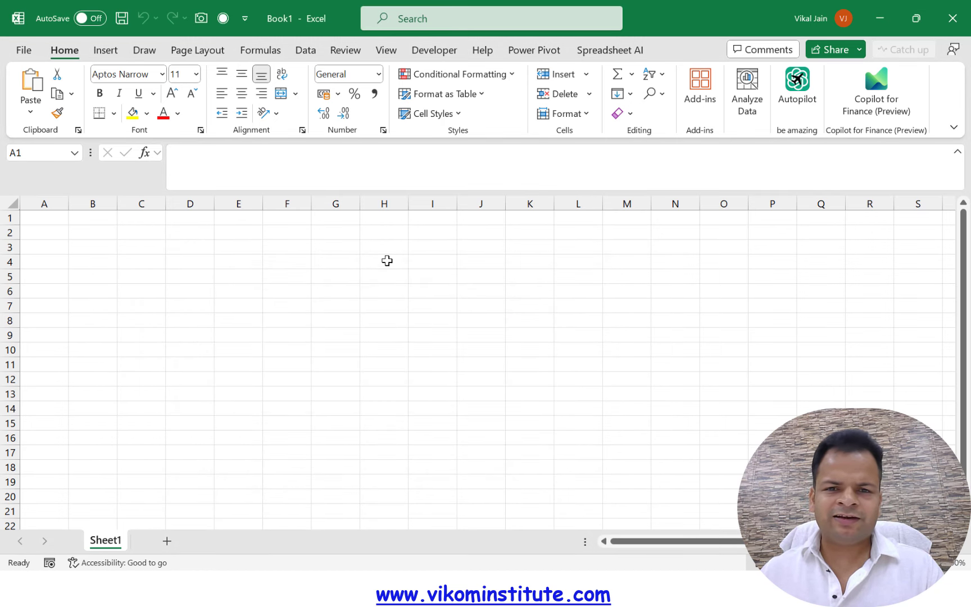
- Open the workbook's Power Pivot data model and switch it to diagram view
{"action": "left_click", "coordinate": [528, 52]}
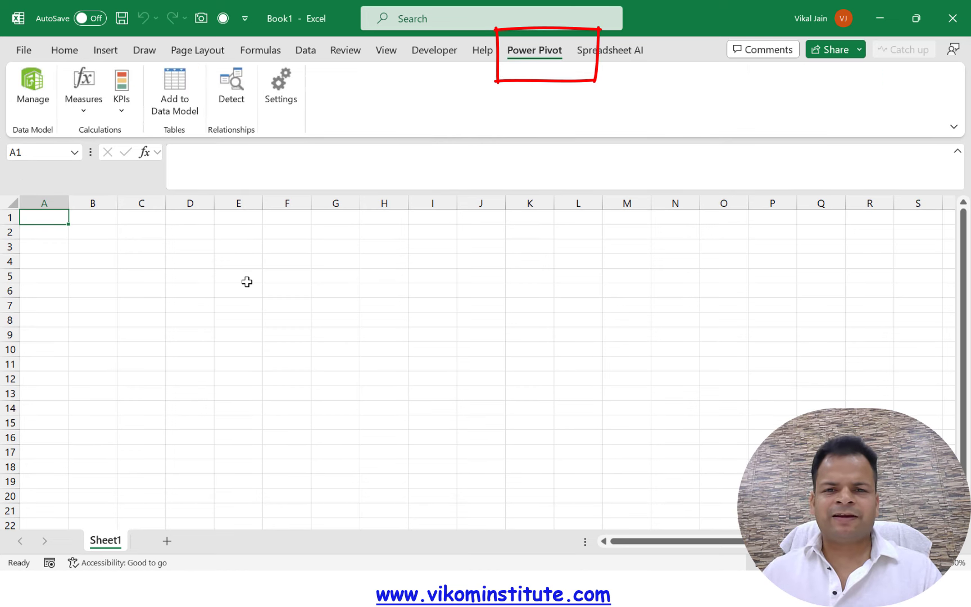
{"action": "left_click", "coordinate": [24, 103]}
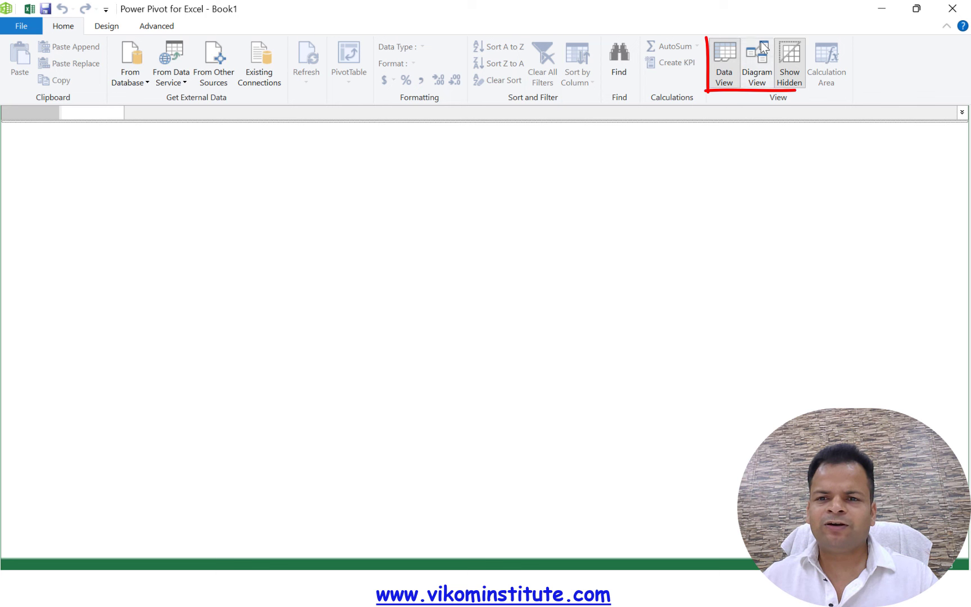
{"action": "left_click", "coordinate": [755, 76]}
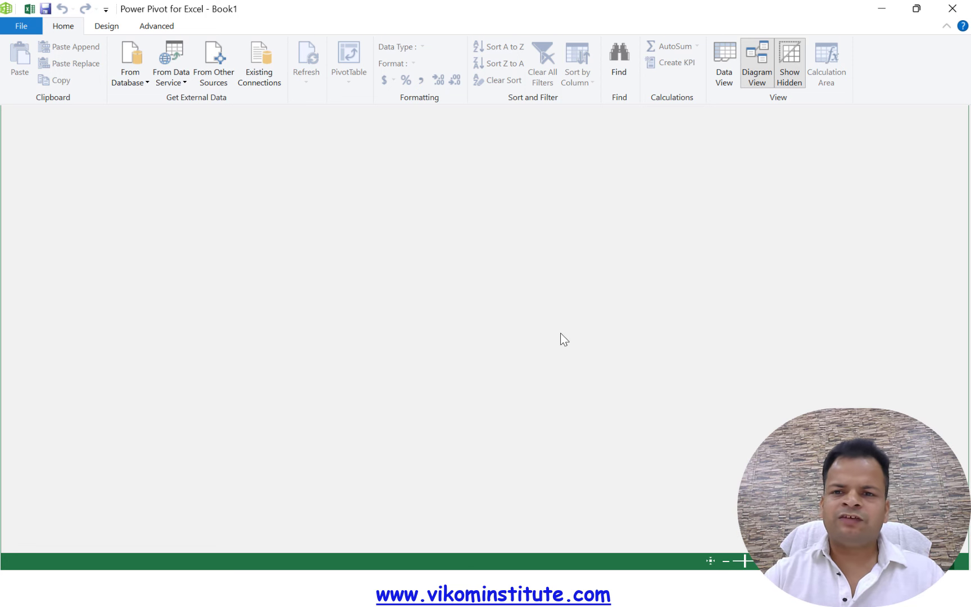
{"action": "left_click", "coordinate": [141, 88]}
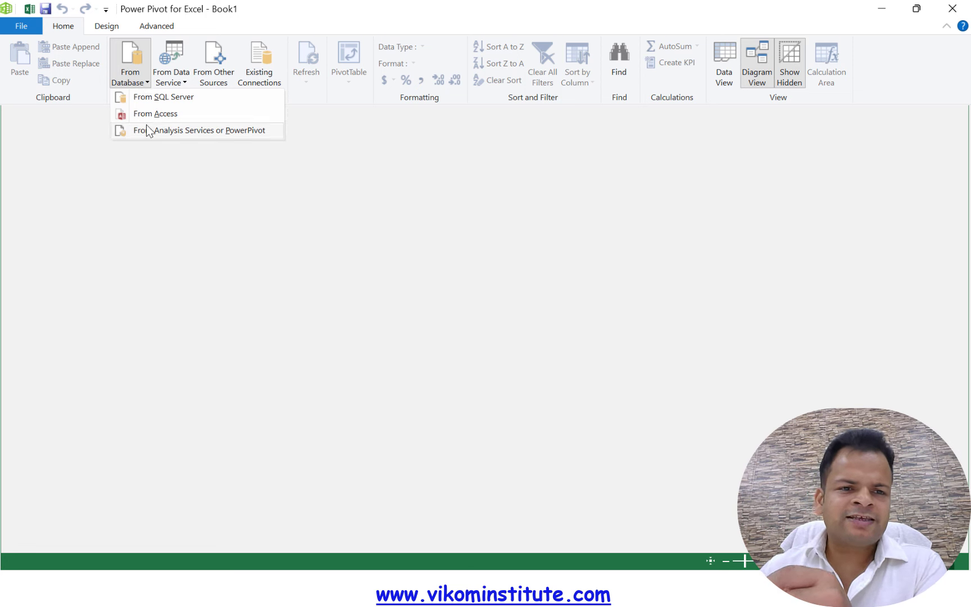
{"action": "left_click", "coordinate": [182, 85]}
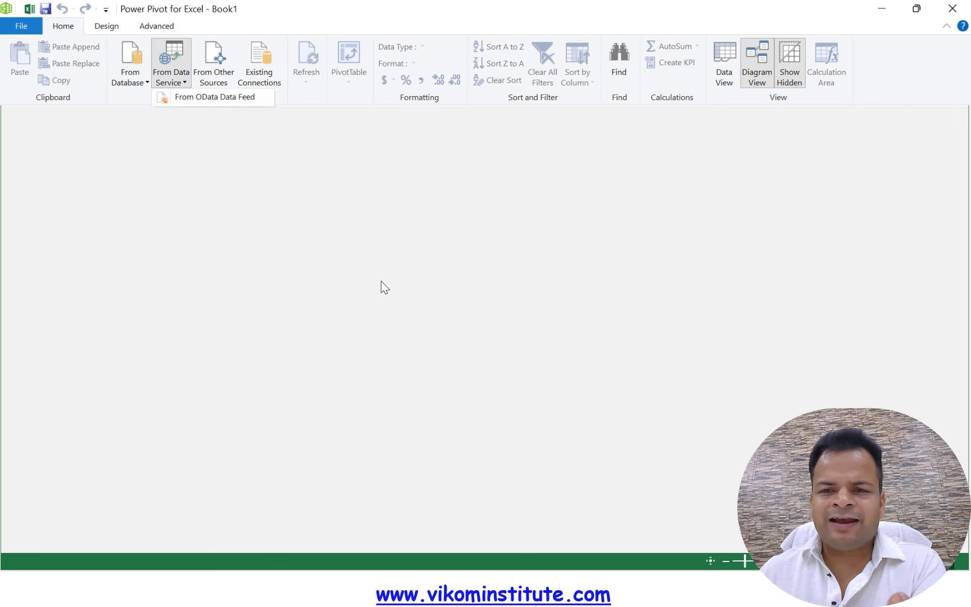
{"action": "left_click", "coordinate": [297, 250]}
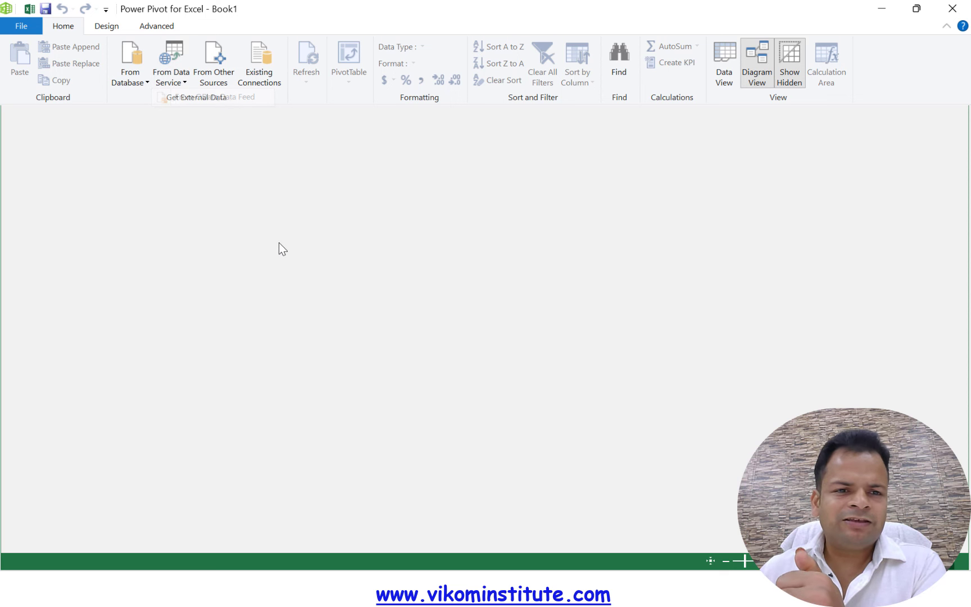
- Set up a text file import in the Table Import Wizard with the Sales Data 2020 CSV file as its source
{"action": "left_click", "coordinate": [218, 67]}
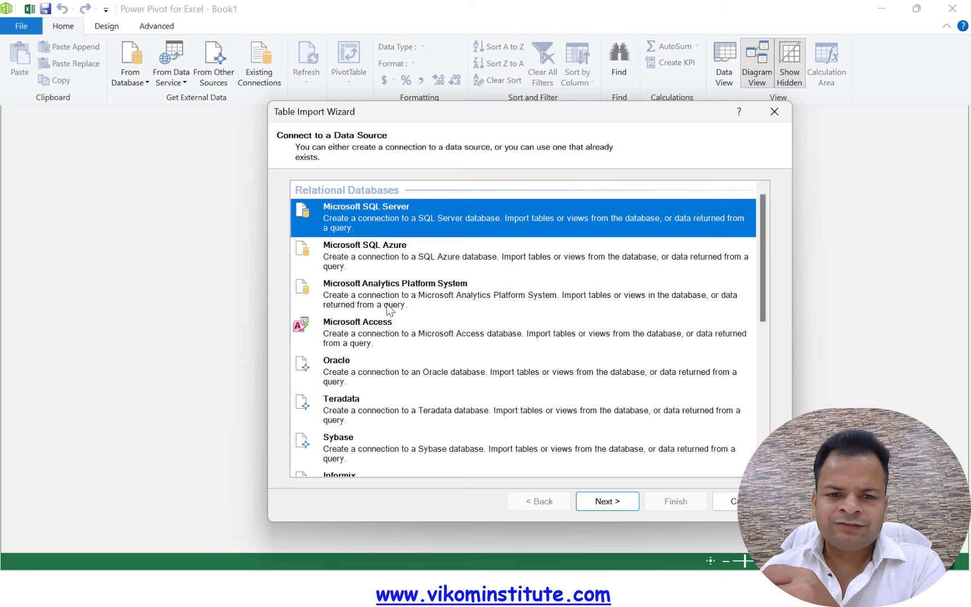
{"action": "scroll", "coordinate": [390, 306], "scroll_direction": "down", "scroll_amount": 5}
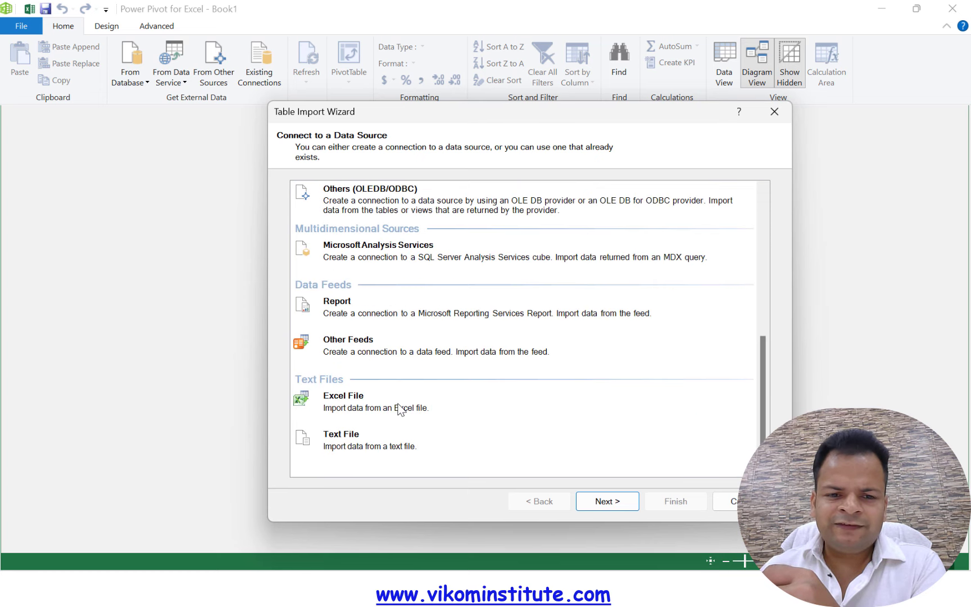
{"action": "left_click", "coordinate": [349, 445]}
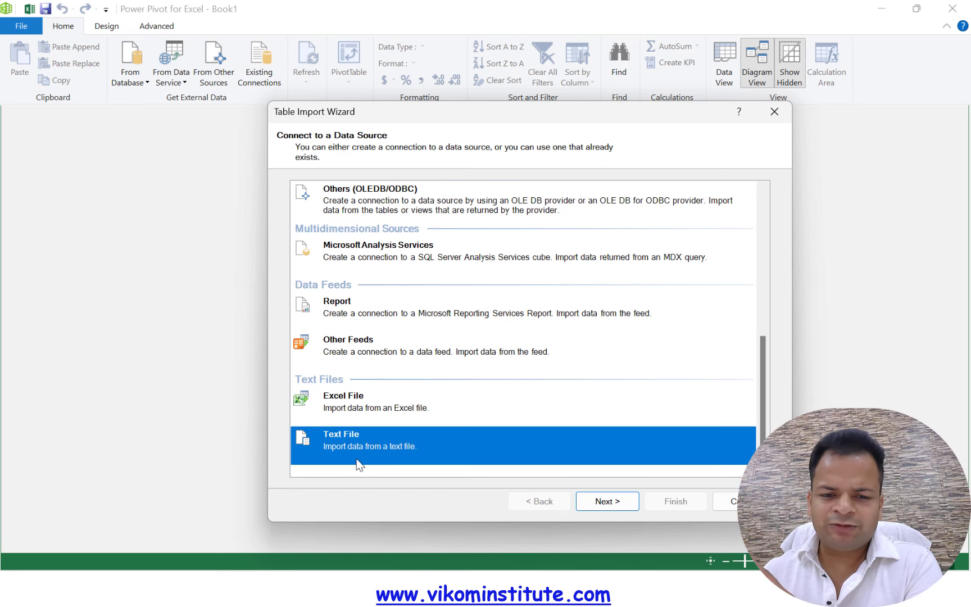
{"action": "left_click", "coordinate": [588, 501]}
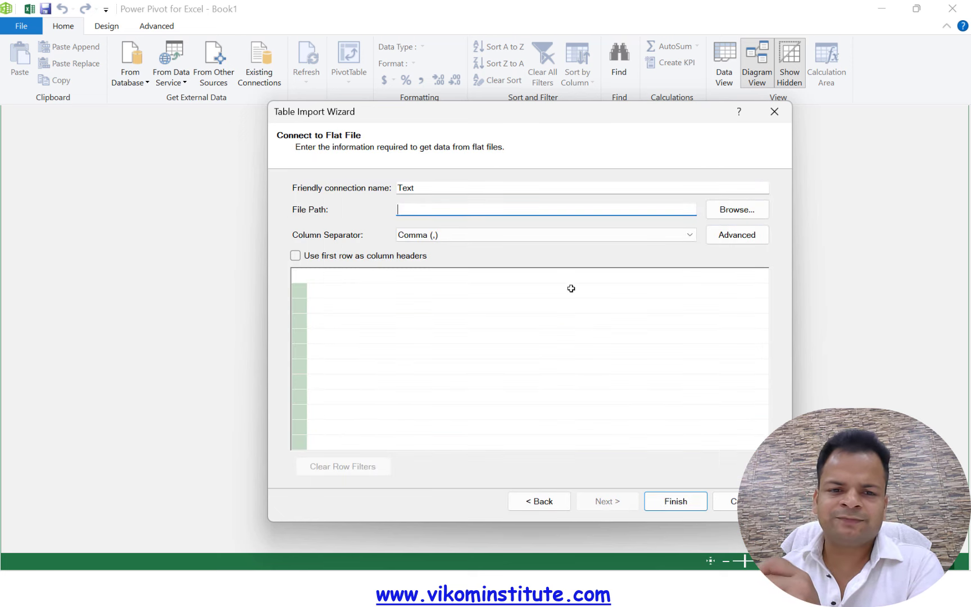
{"action": "left_click", "coordinate": [722, 218]}
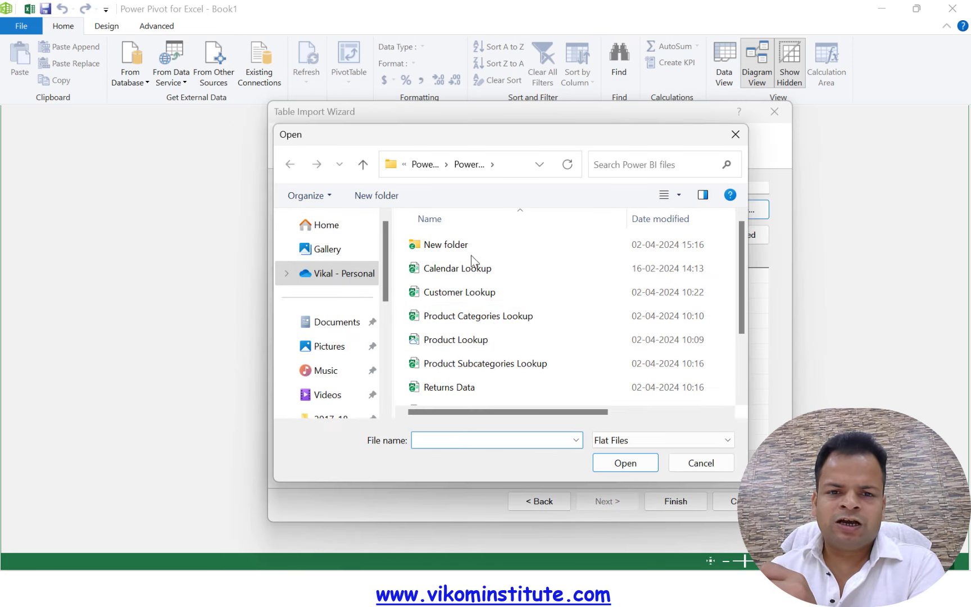
{"action": "left_click", "coordinate": [444, 165]}
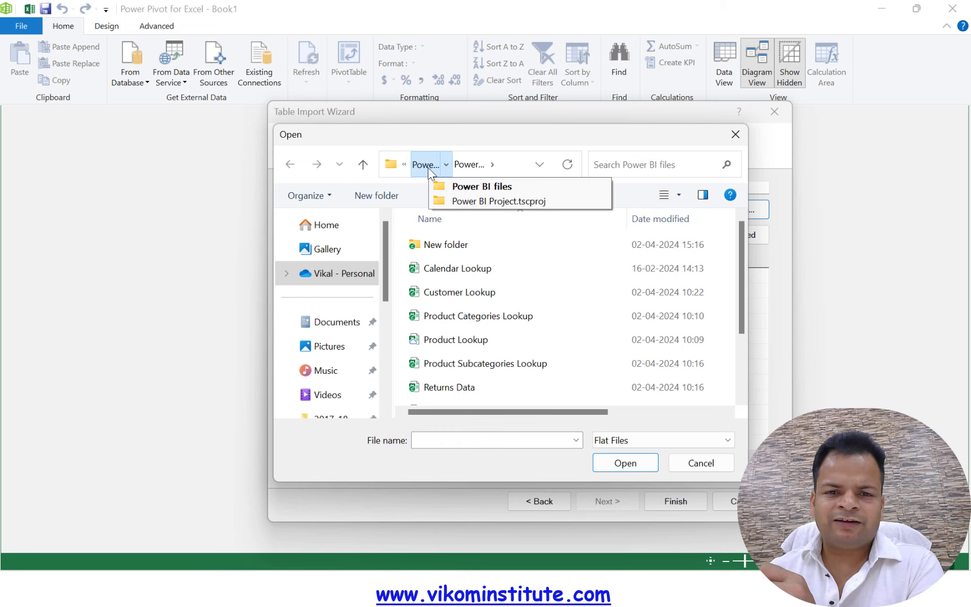
{"action": "left_click", "coordinate": [522, 291]}
{"action": "scroll", "coordinate": [520, 352], "scroll_direction": "down", "scroll_amount": 2}
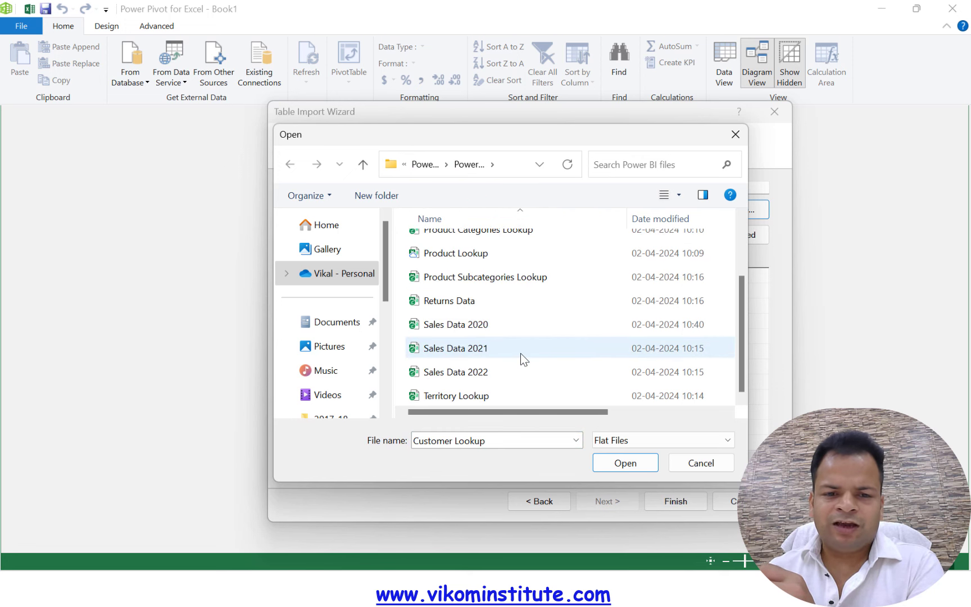
{"action": "left_click", "coordinate": [497, 333]}
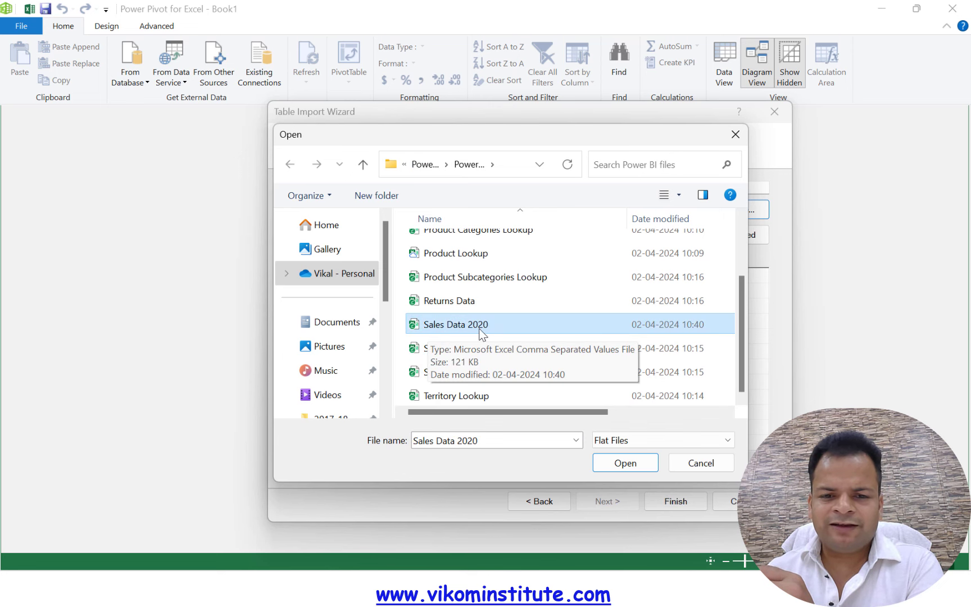
{"action": "left_click", "coordinate": [604, 461]}
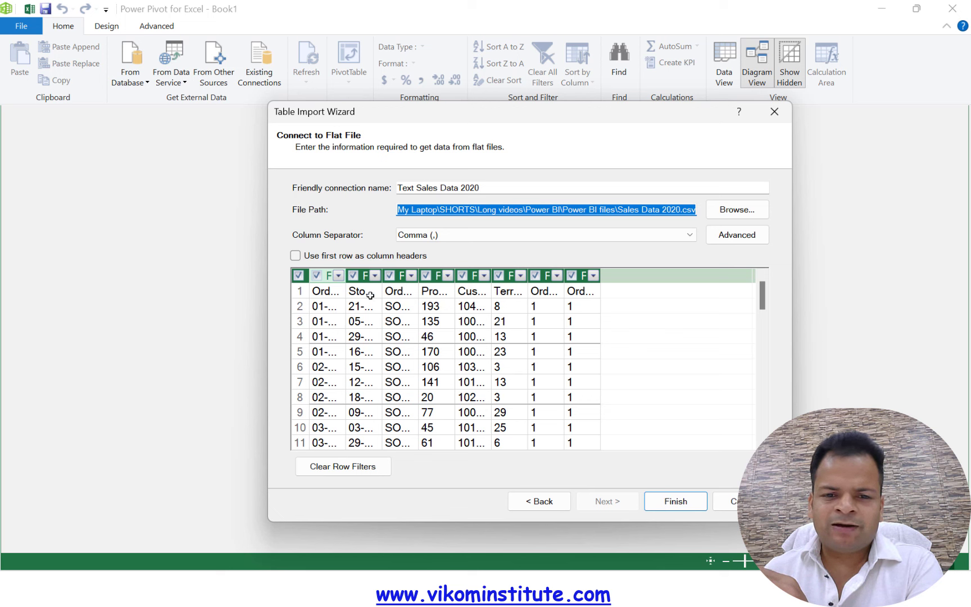
- Use the first row as column headers and complete the import of Sales Data 2020
{"action": "left_click", "coordinate": [295, 256]}
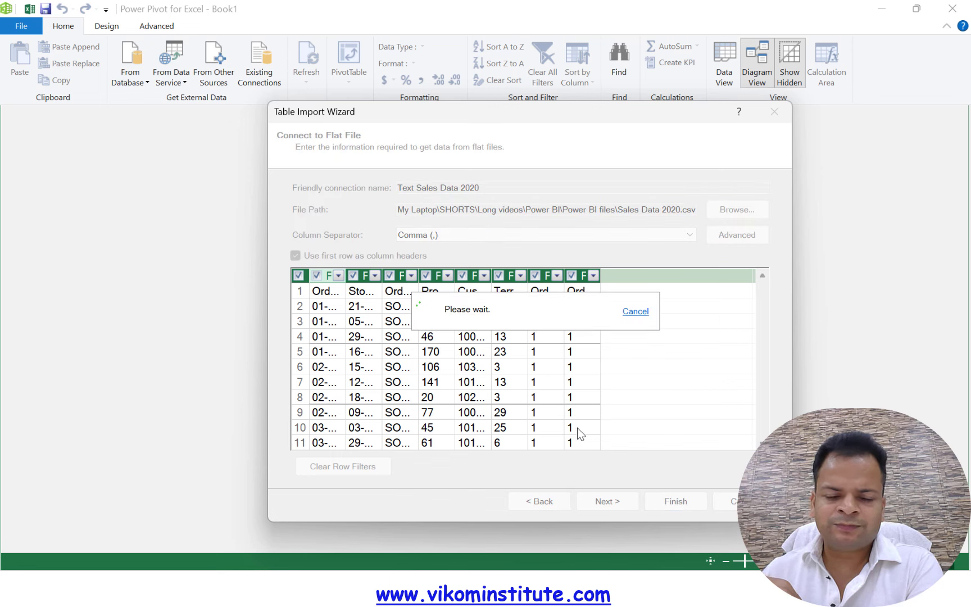
{"action": "left_click", "coordinate": [685, 506]}
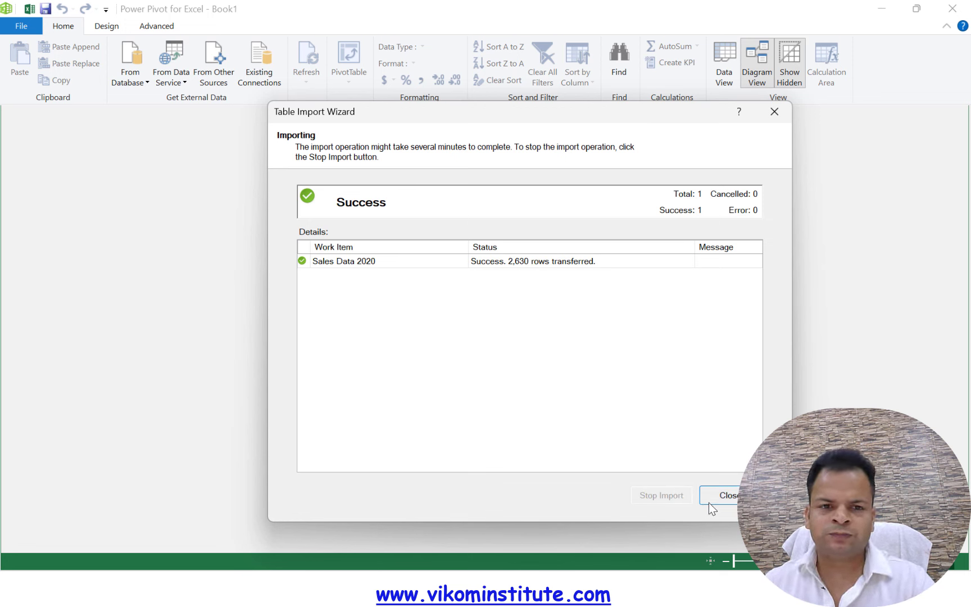
{"action": "left_click", "coordinate": [723, 496]}
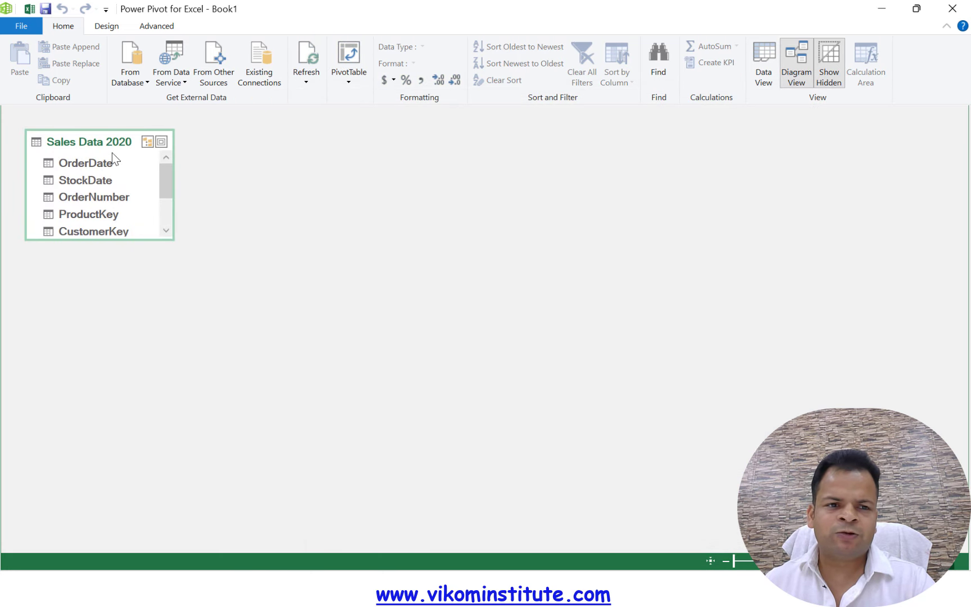
- Move the Sales Data 2020 table toward the middle of the diagram and lengthen it to show all its fields
{"action": "left_click_drag", "start_coordinate": [116, 147], "coordinate": [398, 173]}
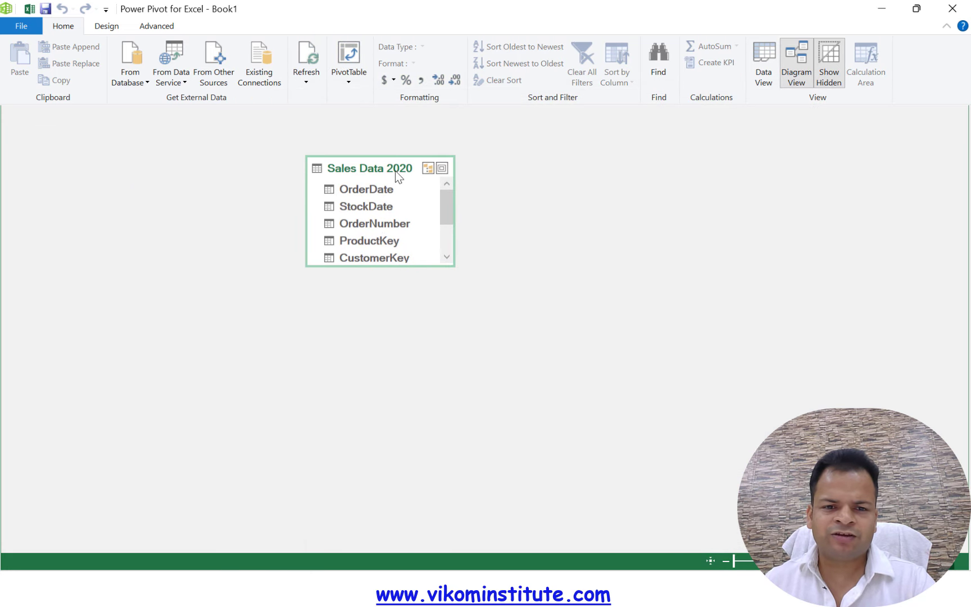
{"action": "left_click_drag", "start_coordinate": [381, 269], "coordinate": [380, 325]}
{"action": "left_click_drag", "start_coordinate": [381, 171], "coordinate": [421, 196]}
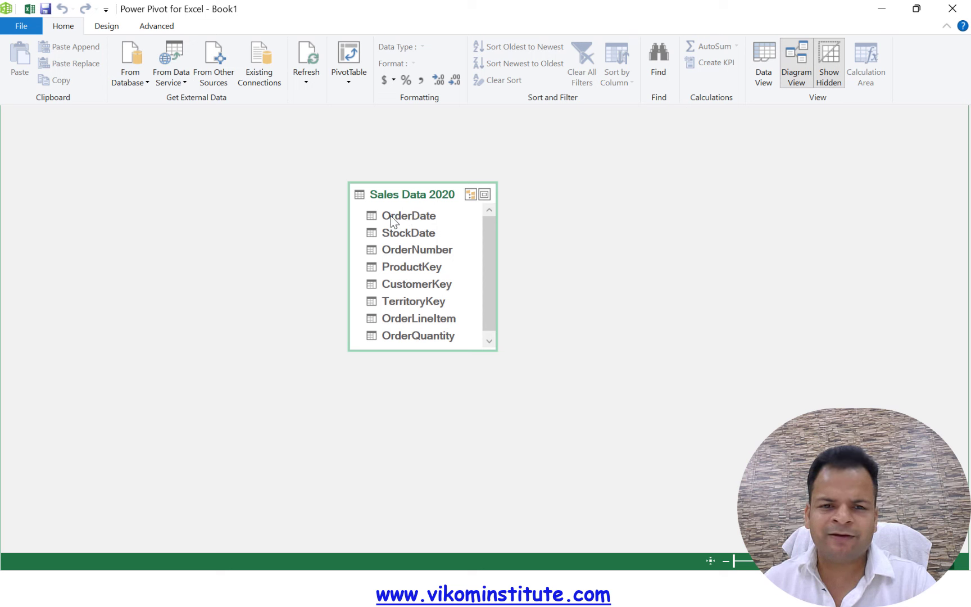
- Import the Calendar Lookup CSV file as a text file, using the first row as column headers
{"action": "left_click", "coordinate": [143, 84]}
{"action": "left_click", "coordinate": [223, 80]}
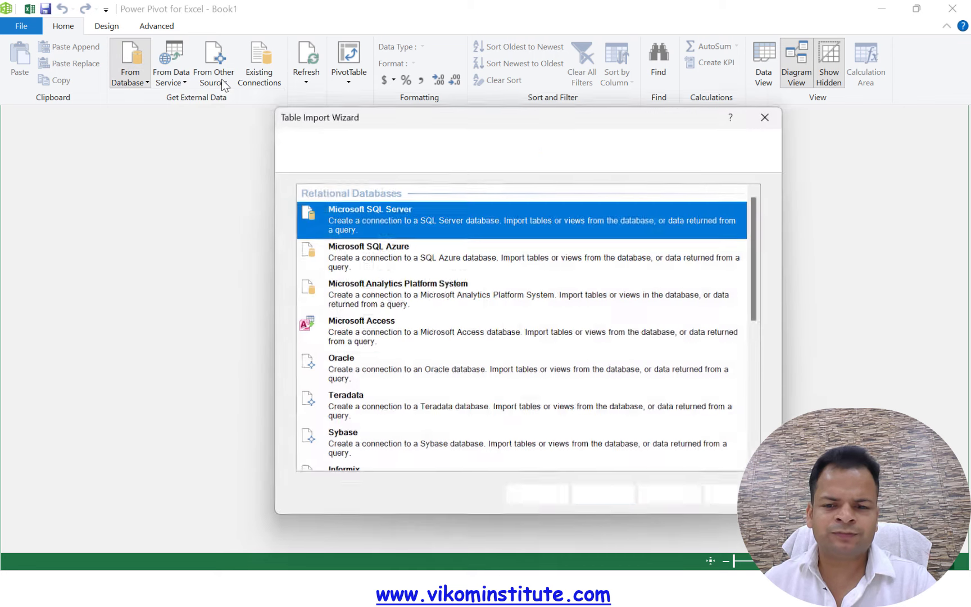
{"action": "scroll", "coordinate": [396, 407], "scroll_direction": "down", "scroll_amount": 5}
{"action": "scroll", "coordinate": [396, 406], "scroll_direction": "down", "scroll_amount": 1}
{"action": "left_click", "coordinate": [387, 441]}
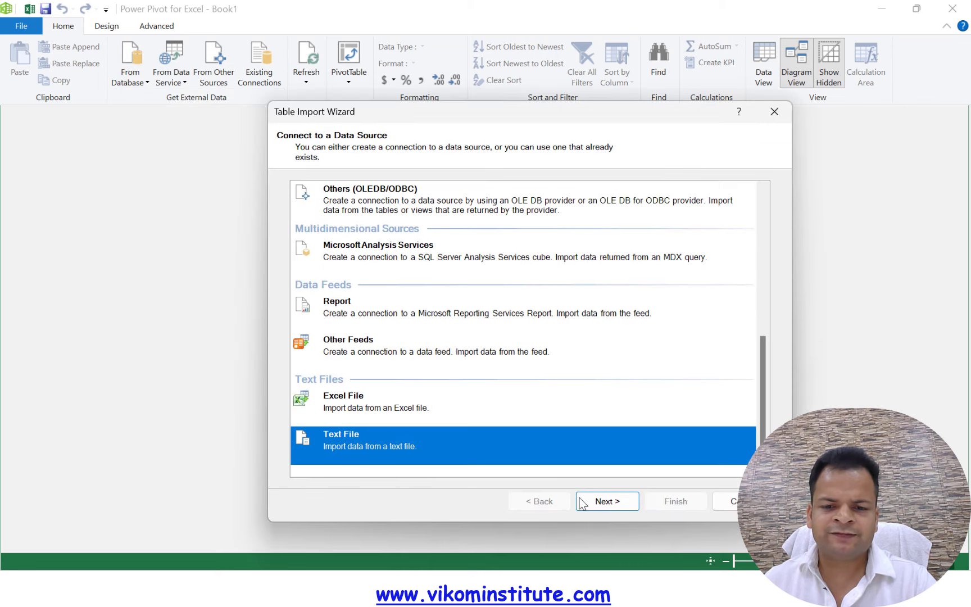
{"action": "left_click", "coordinate": [612, 502]}
{"action": "left_click", "coordinate": [733, 209]}
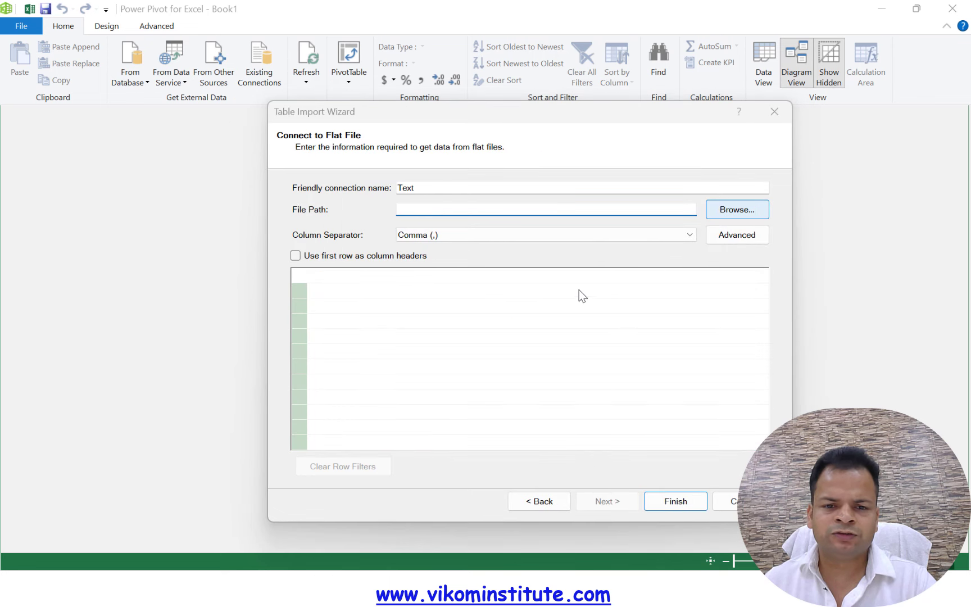
{"action": "left_click", "coordinate": [459, 268]}
{"action": "left_click", "coordinate": [628, 467]}
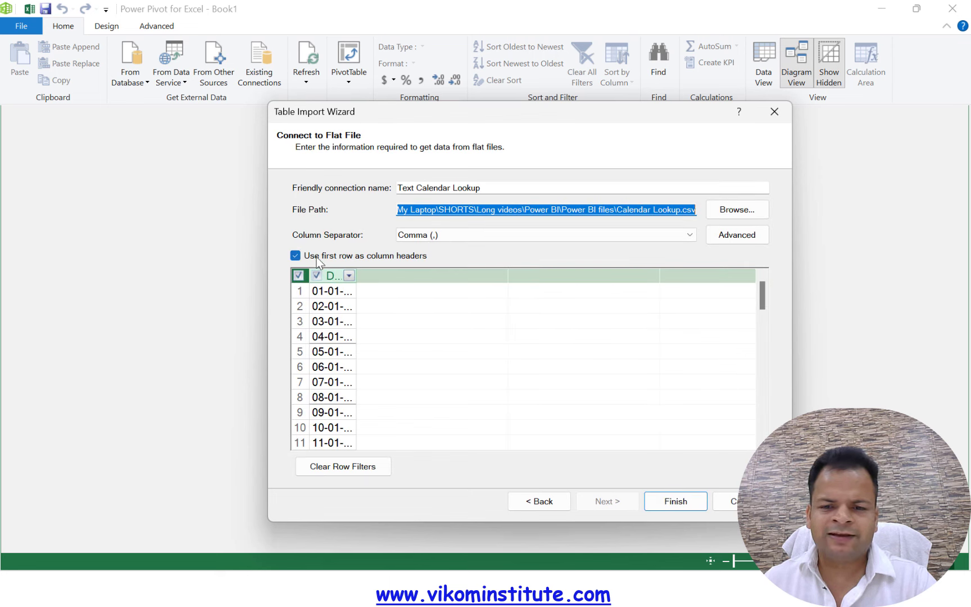
{"action": "left_click", "coordinate": [681, 501]}
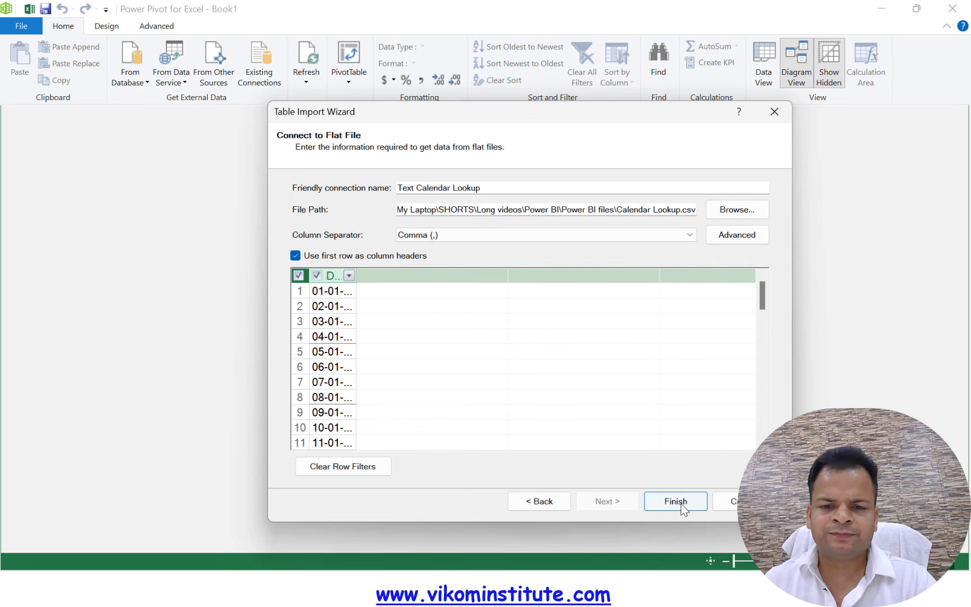
{"action": "left_click", "coordinate": [726, 496]}
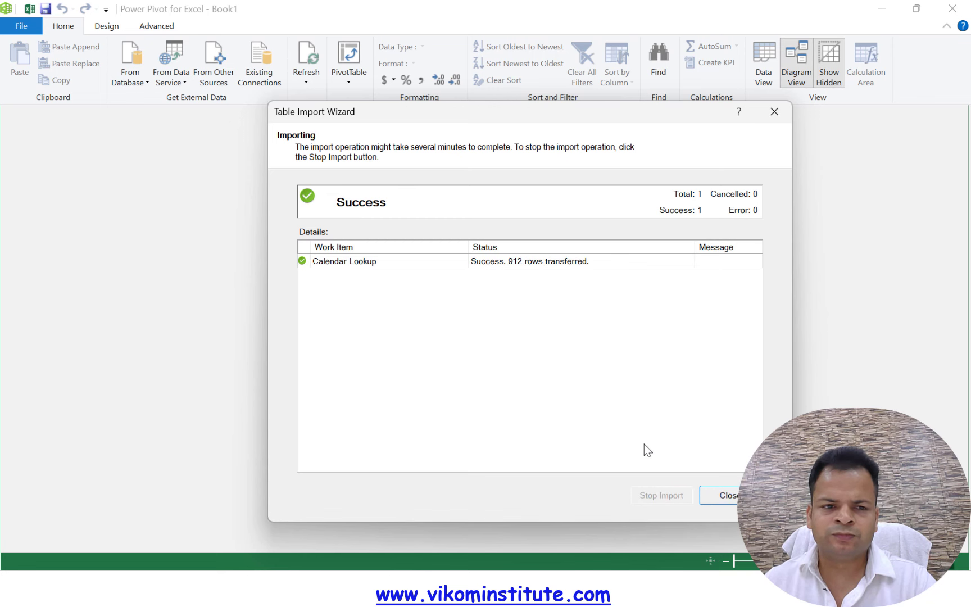
- Place the Sales Data 2020 table beside Calendar Lookup and shorten the Calendar Lookup table to fit its Date field
{"action": "left_click_drag", "start_coordinate": [110, 152], "coordinate": [481, 149]}
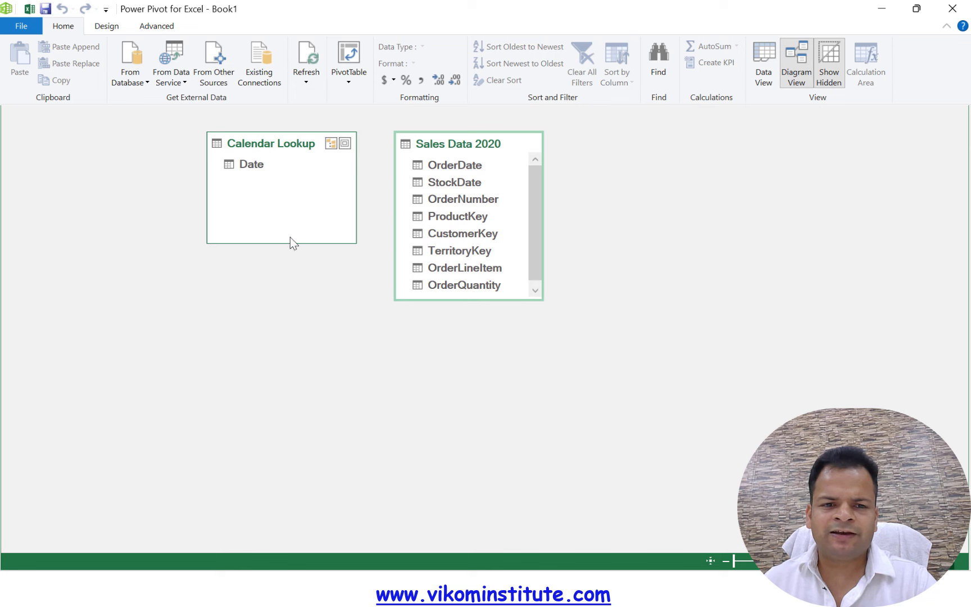
{"action": "left_click_drag", "start_coordinate": [277, 244], "coordinate": [283, 184]}
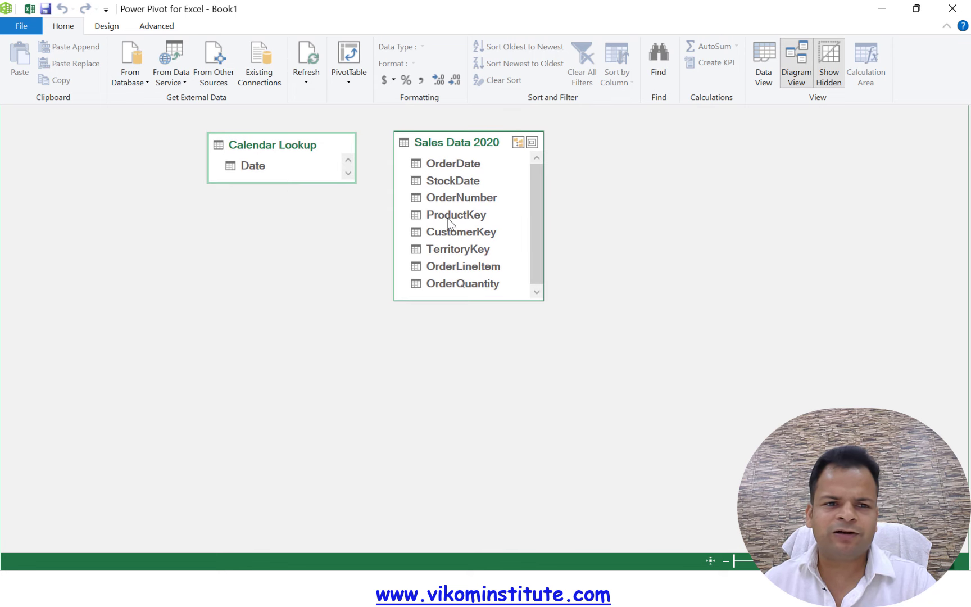
- Import the Product Lookup CSV file into the data model as a text file source
{"action": "left_click", "coordinate": [213, 78]}
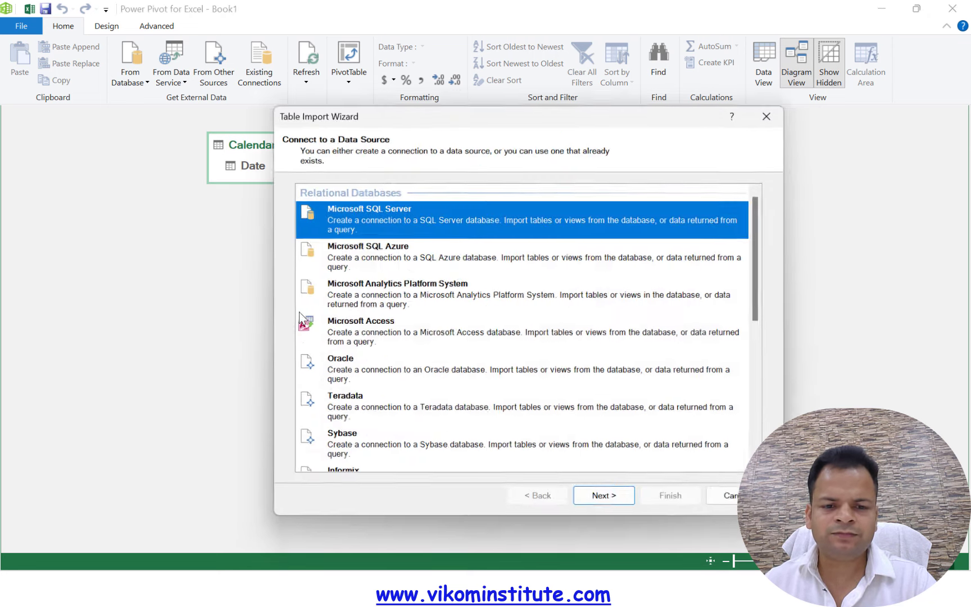
{"action": "scroll", "coordinate": [337, 348], "scroll_direction": "down", "scroll_amount": 10}
{"action": "left_click", "coordinate": [371, 448]}
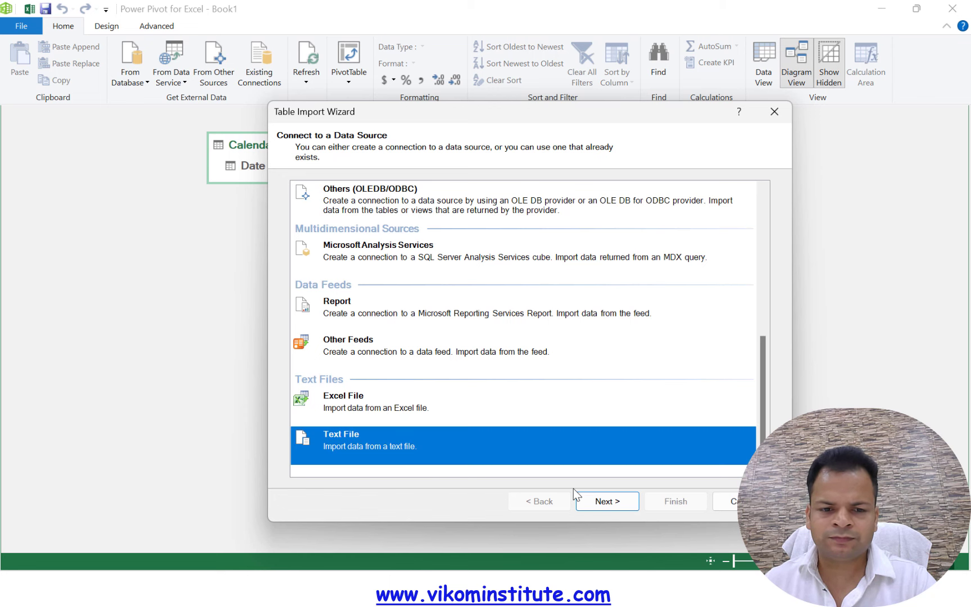
{"action": "left_click", "coordinate": [613, 500]}
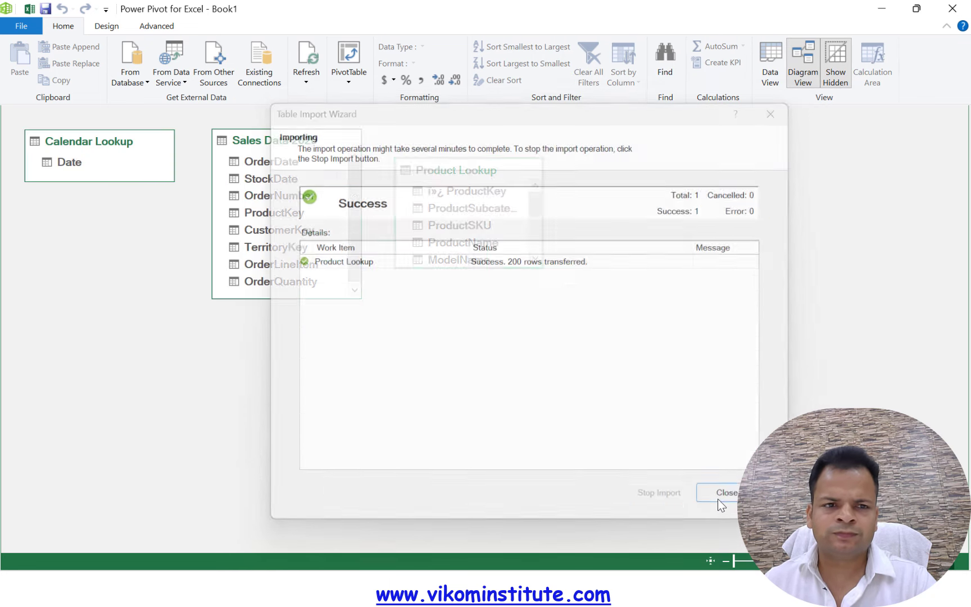
{"action": "left_click", "coordinate": [718, 497]}
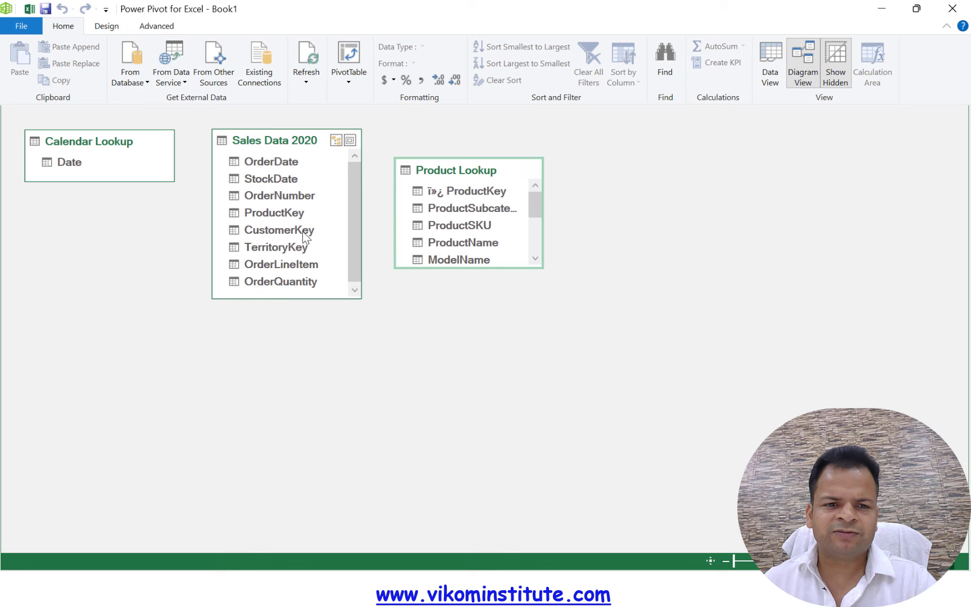
- Import the Customer Lookup CSV file as a text file, using the first row as column headers
{"action": "left_click", "coordinate": [128, 77]}
{"action": "left_click", "coordinate": [186, 82]}
{"action": "left_click", "coordinate": [214, 76]}
{"action": "scroll", "coordinate": [602, 393], "scroll_direction": "down", "scroll_amount": 10}
{"action": "left_click", "coordinate": [602, 441]}
{"action": "left_click", "coordinate": [604, 494]}
{"action": "left_click", "coordinate": [758, 210]}
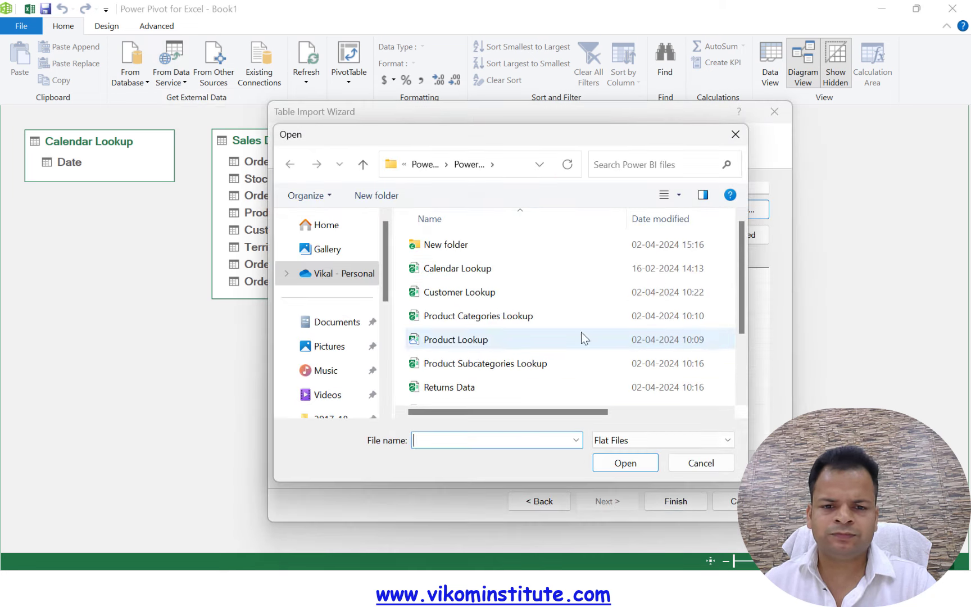
{"action": "double_click", "coordinate": [487, 298]}
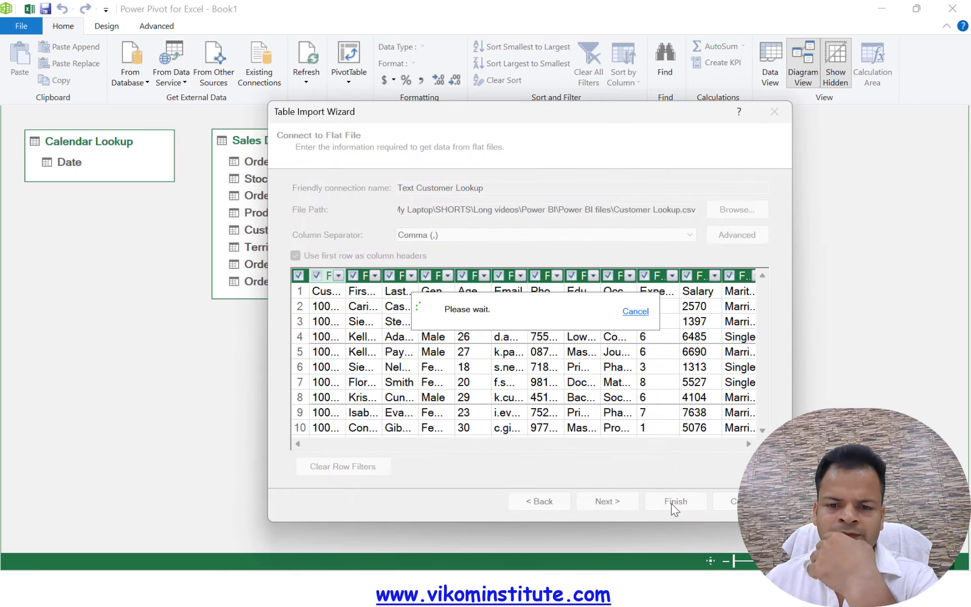
{"action": "left_click", "coordinate": [674, 501]}
{"action": "left_click", "coordinate": [728, 497]}
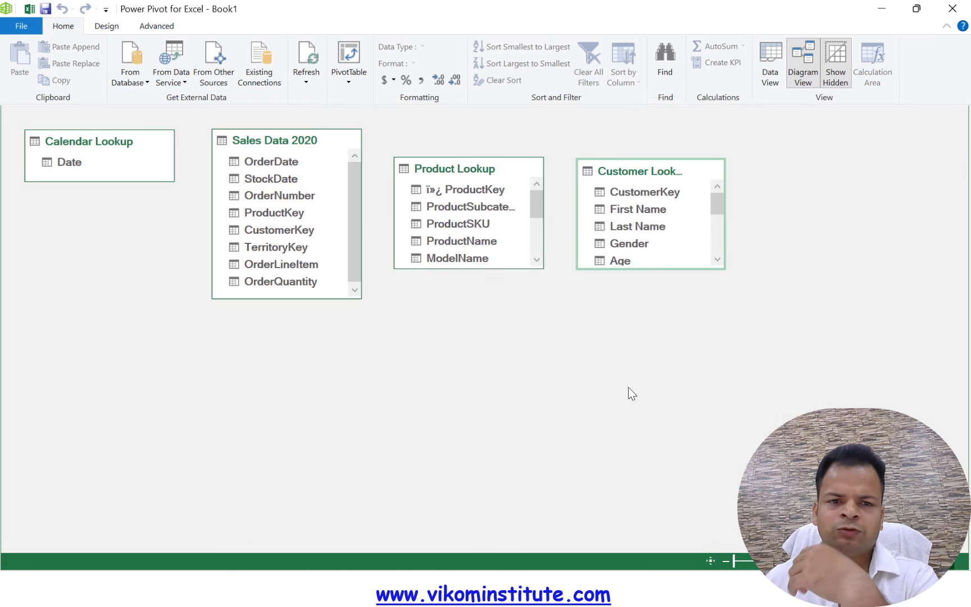
- Import the Territory Lookup CSV file as a text file, using the first row as column headers
{"action": "left_click_drag", "start_coordinate": [354, 247], "coordinate": [353, 271]}
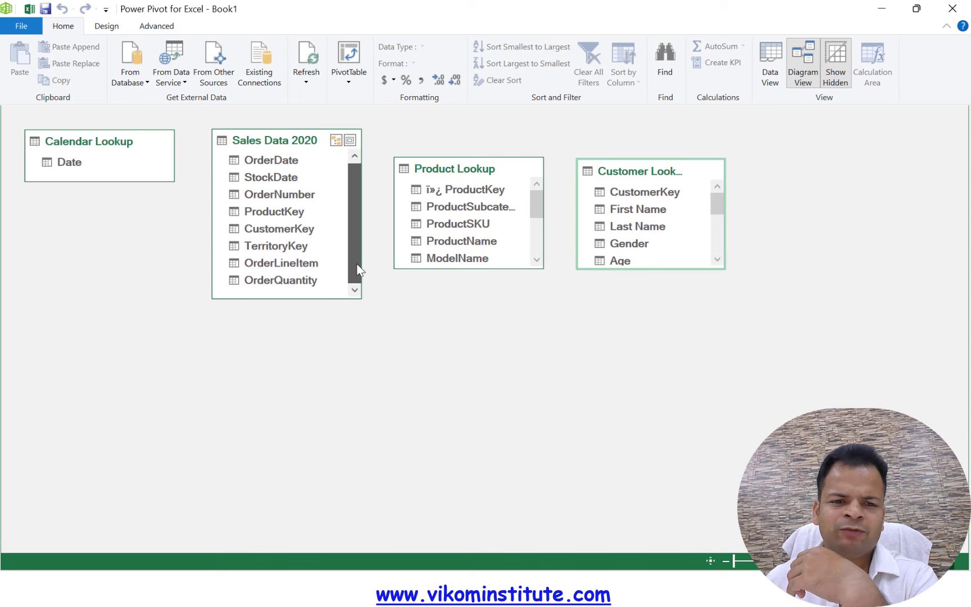
{"action": "left_click", "coordinate": [131, 77]}
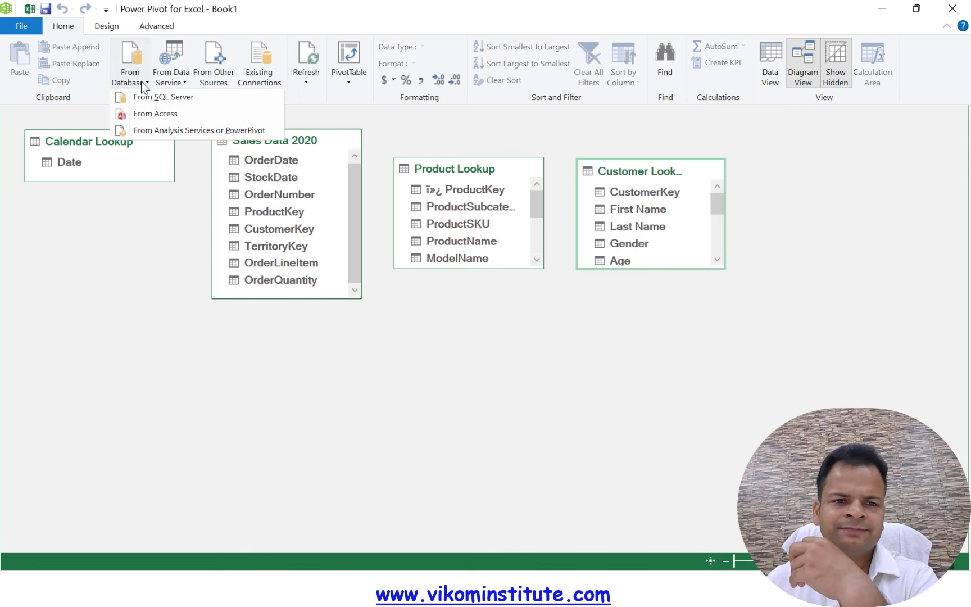
{"action": "left_click", "coordinate": [160, 97]}
{"action": "key", "text": "End"}
{"action": "left_click", "coordinate": [606, 501]}
{"action": "left_click", "coordinate": [737, 209]}
{"action": "double_click", "coordinate": [461, 397]}
{"action": "left_click", "coordinate": [336, 255]}
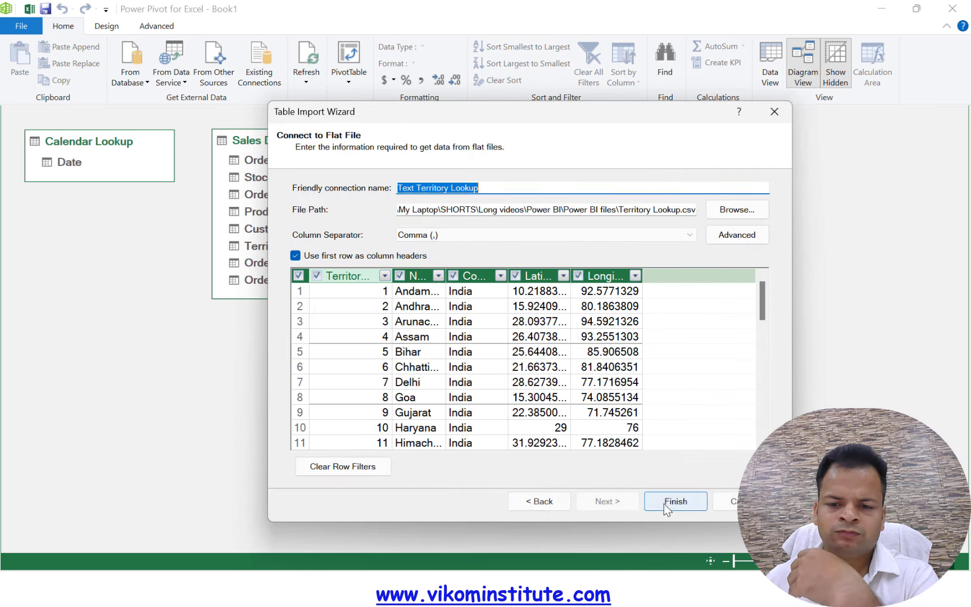
{"action": "left_click", "coordinate": [674, 501]}
{"action": "left_click", "coordinate": [720, 496]}
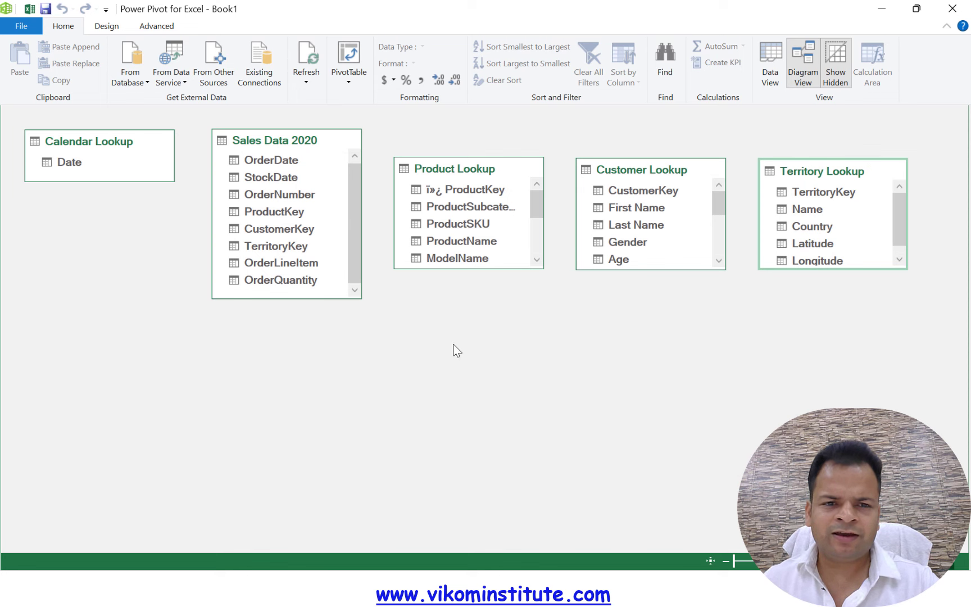
- Arrange the tables around a central Sales Data 2020, with Product Lookup above, Customer Lookup right, Territory Lookup left and Calendar Lookup below
{"action": "left_click_drag", "start_coordinate": [280, 140], "coordinate": [442, 311]}
{"action": "left_click_drag", "start_coordinate": [452, 173], "coordinate": [434, 193]}
{"action": "left_click_drag", "start_coordinate": [622, 166], "coordinate": [583, 309]}
{"action": "left_click_drag", "start_coordinate": [802, 177], "coordinate": [261, 314]}
{"action": "left_click_drag", "start_coordinate": [102, 144], "coordinate": [452, 494]}
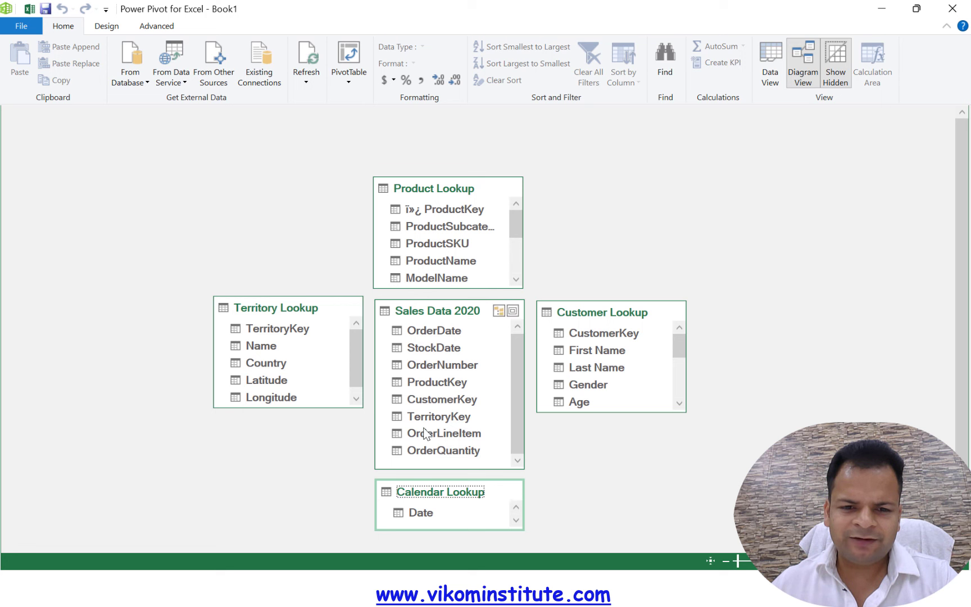
- Relate Calendar Lookup's Date to OrderDate and Territory Lookup's TerritoryKey to TerritoryKey in Sales Data 2020, moving Territory Lookup outward
{"action": "left_click_drag", "start_coordinate": [412, 515], "coordinate": [426, 330]}
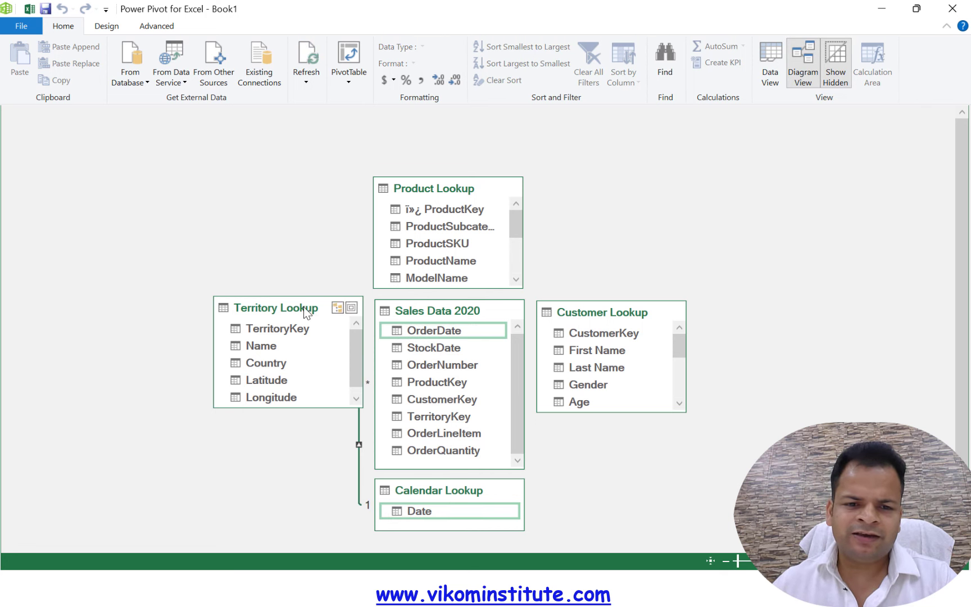
{"action": "left_click_drag", "start_coordinate": [305, 312], "coordinate": [273, 306]}
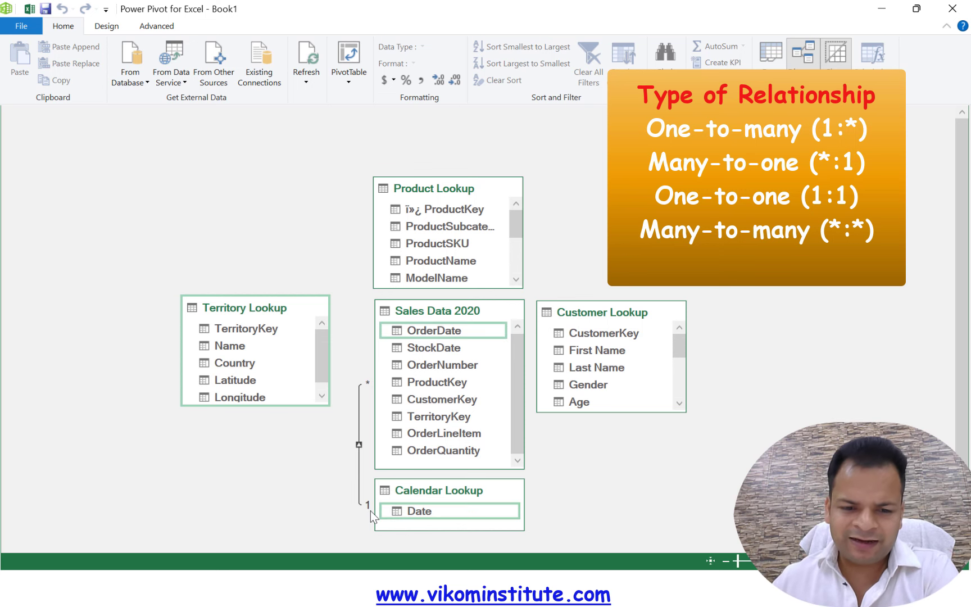
{"action": "left_click_drag", "start_coordinate": [278, 314], "coordinate": [285, 305]}
{"action": "scroll", "coordinate": [292, 387], "scroll_direction": "down", "scroll_amount": 1}
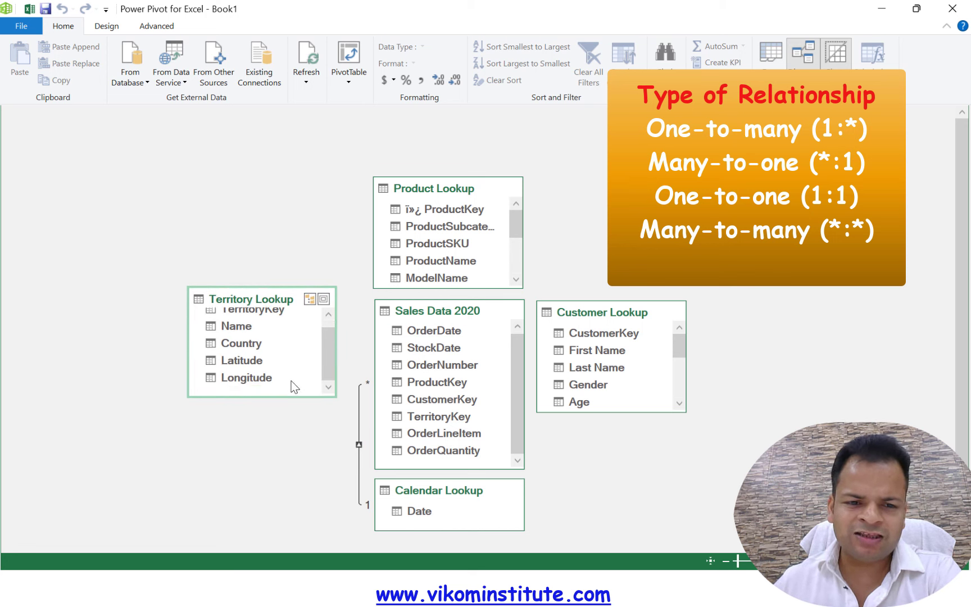
{"action": "scroll", "coordinate": [288, 376], "scroll_direction": "up", "scroll_amount": 1}
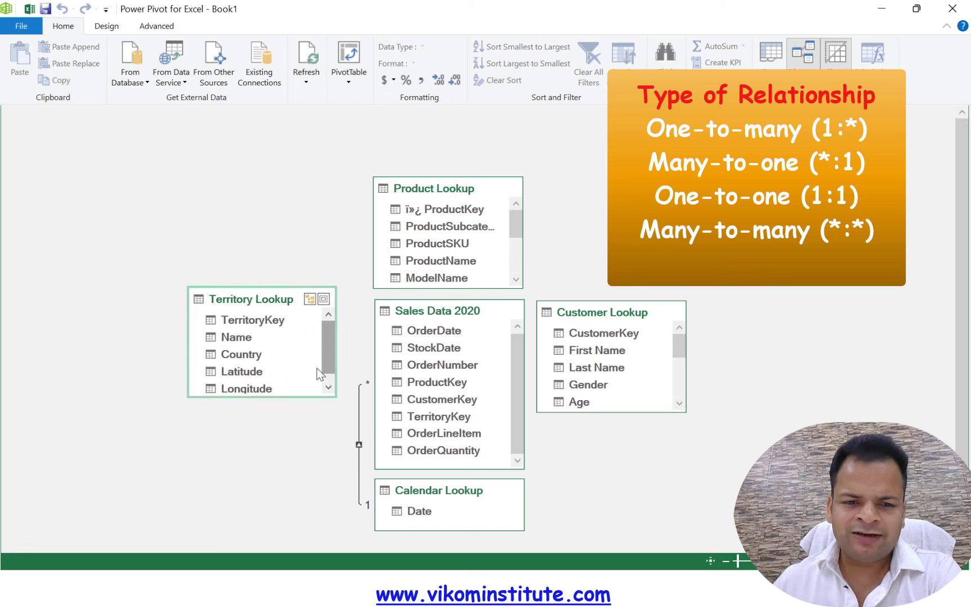
{"action": "left_click_drag", "start_coordinate": [276, 325], "coordinate": [468, 422]}
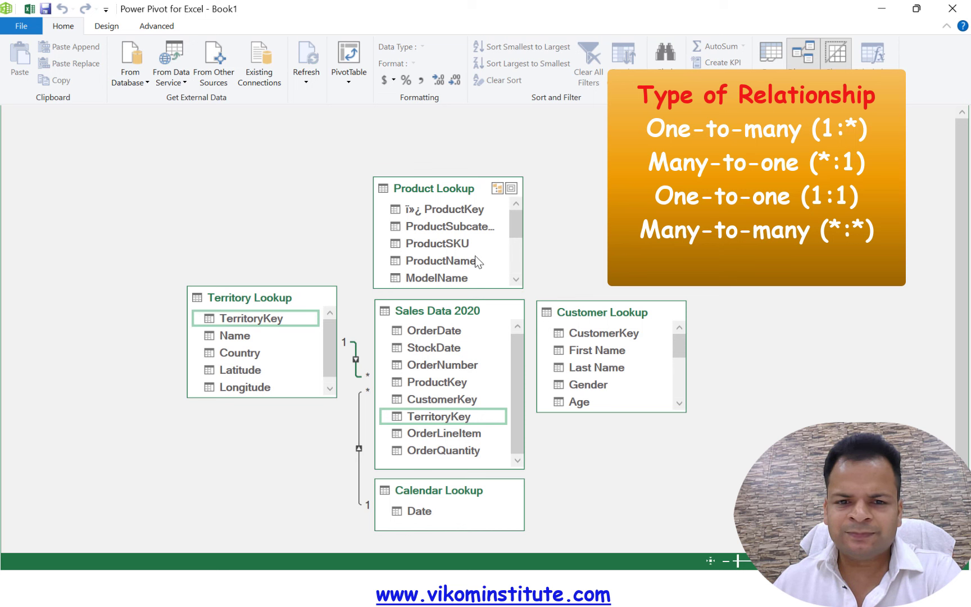
- Relate Product Lookup's ProductKey and Customer Lookup's CustomerKey to the matching fields in Sales Data 2020
{"action": "left_click_drag", "start_coordinate": [445, 214], "coordinate": [481, 373]}
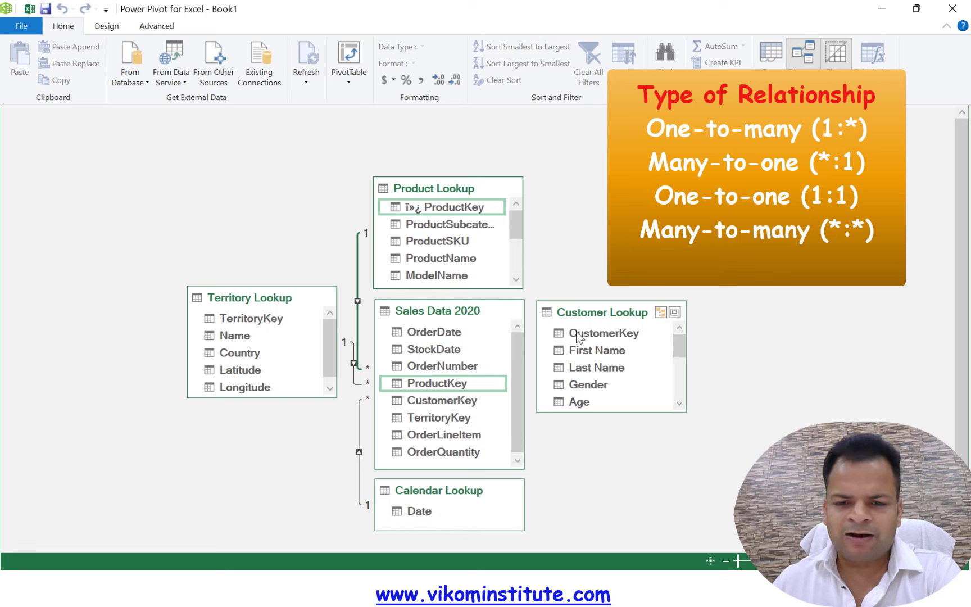
{"action": "left_click_drag", "start_coordinate": [577, 334], "coordinate": [479, 405]}
{"action": "left_click", "coordinate": [612, 433]}
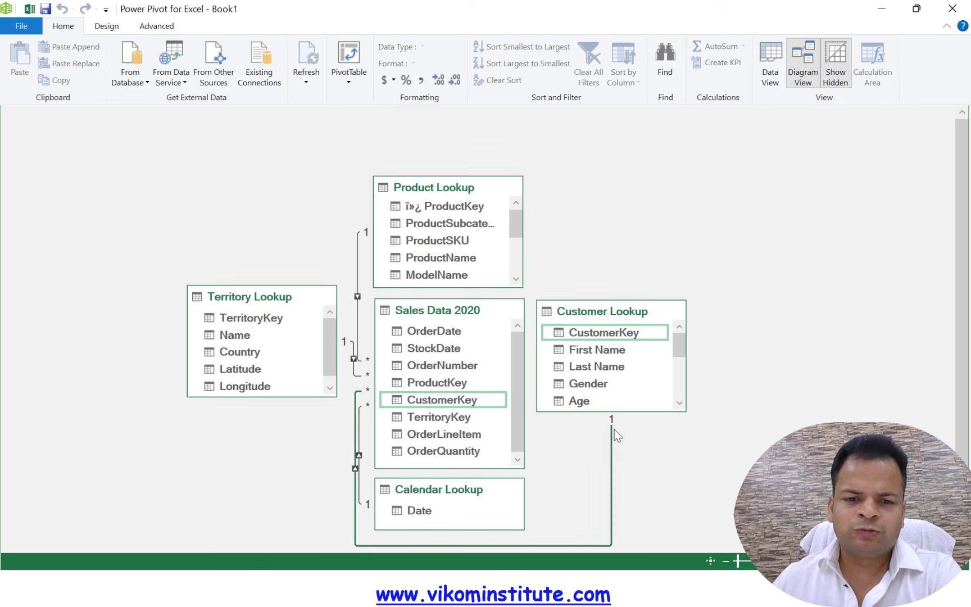
- Space the Customer, Product and Calendar Lookup tables away from Sales Data 2020 so the relationship lines form a clear star layout
{"action": "left_click_drag", "start_coordinate": [578, 311], "coordinate": [683, 309]}
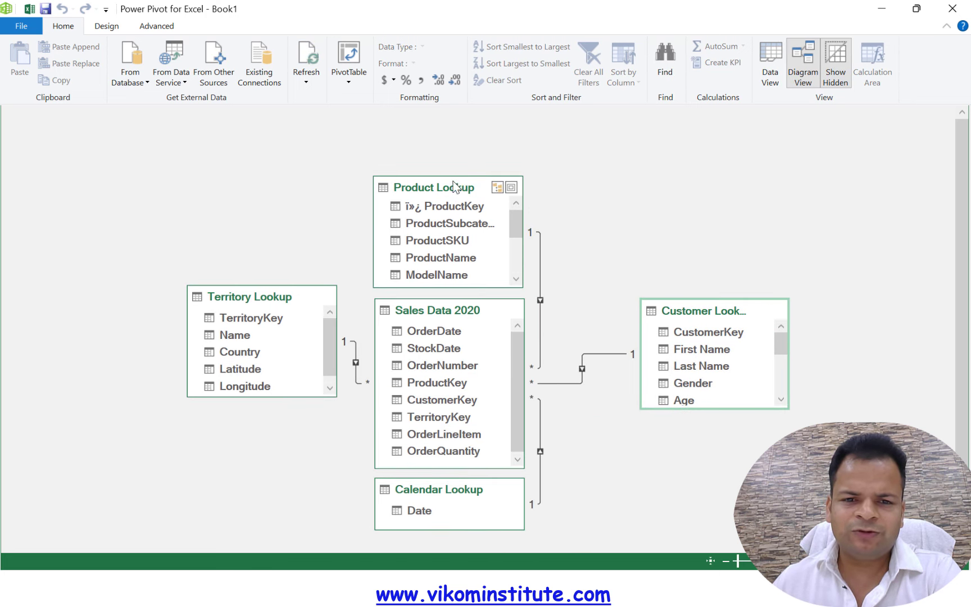
{"action": "left_click_drag", "start_coordinate": [454, 187], "coordinate": [455, 158]}
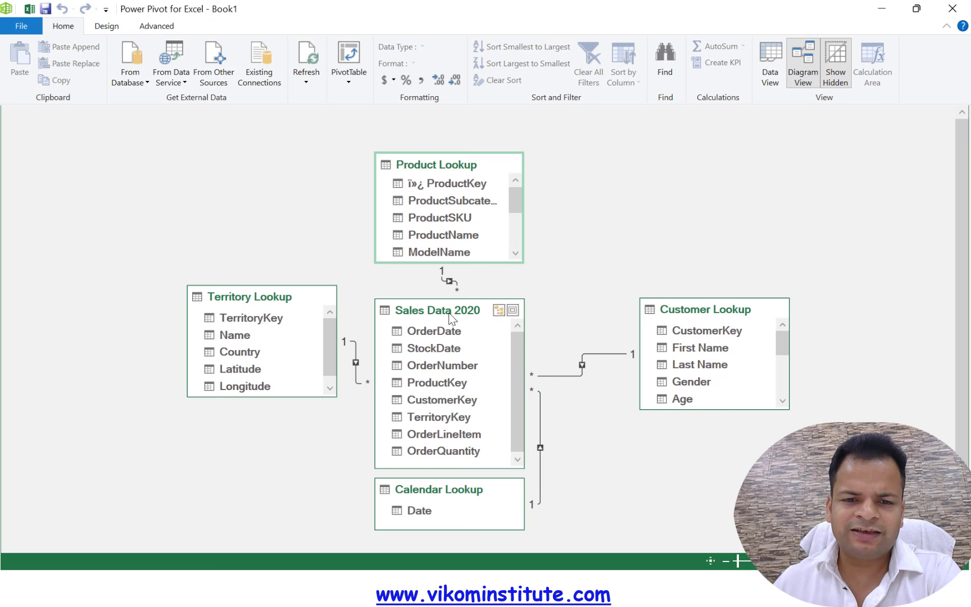
{"action": "left_click_drag", "start_coordinate": [449, 318], "coordinate": [448, 310]}
{"action": "left_click_drag", "start_coordinate": [453, 495], "coordinate": [447, 507]}
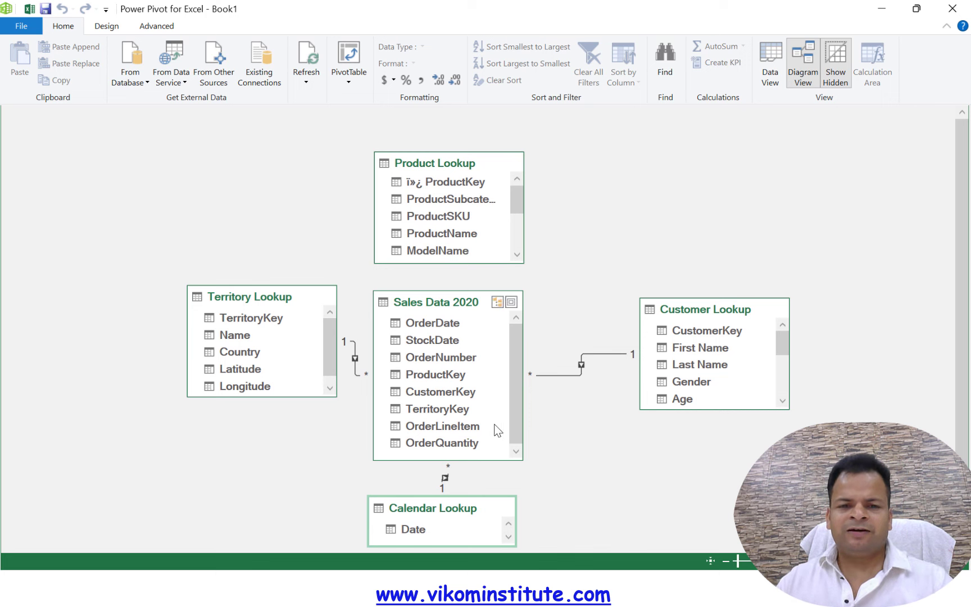
{"action": "left_click_drag", "start_coordinate": [443, 164], "coordinate": [447, 145]}
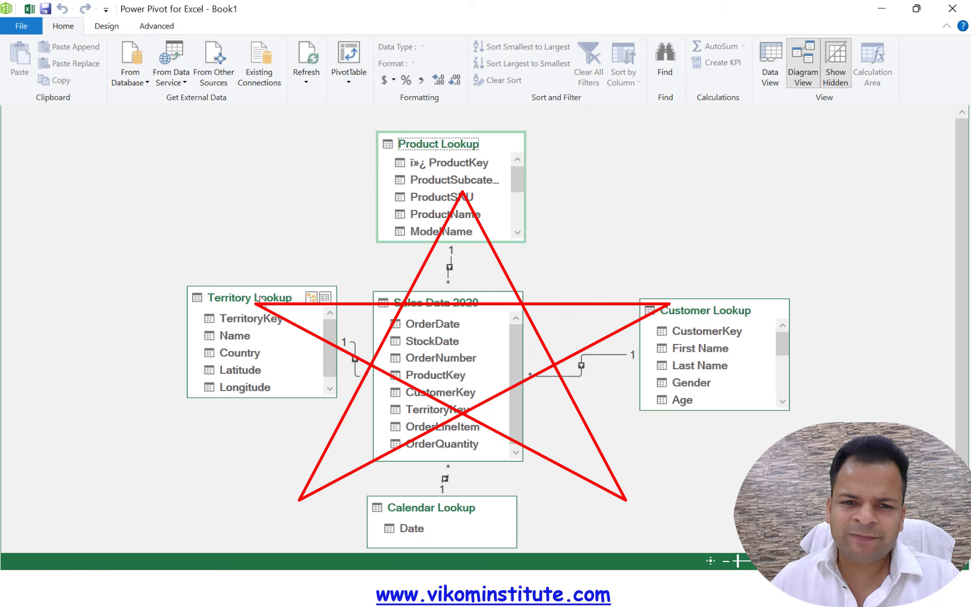
- Switch to Power BI Desktop, move Sales Data 2020 slightly up and relate Product Lookup's ProductKey to ProductKey in Sales Data 2020
{"action": "key", "text": "Escape"}
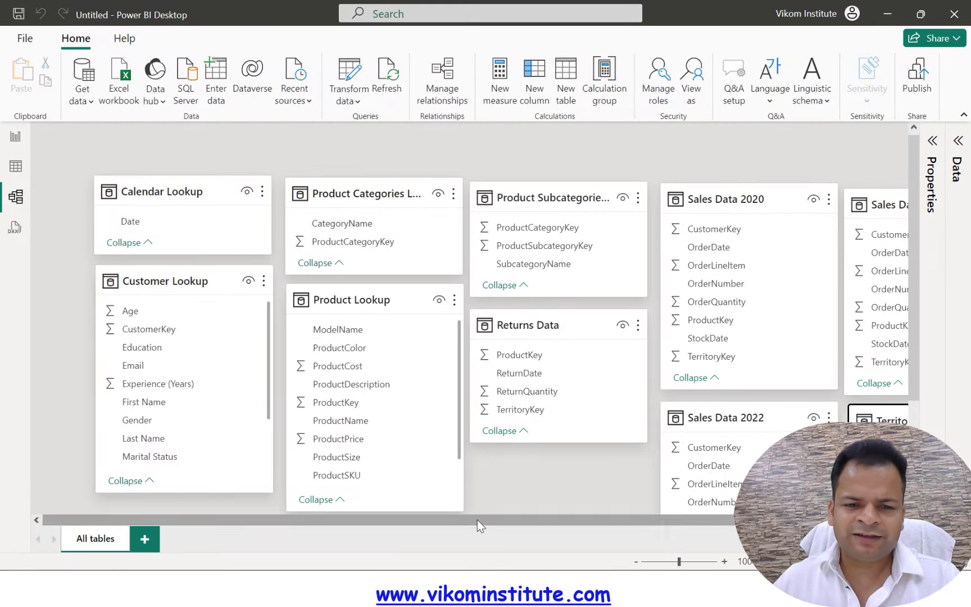
{"action": "left_click_drag", "start_coordinate": [465, 521], "coordinate": [558, 518]}
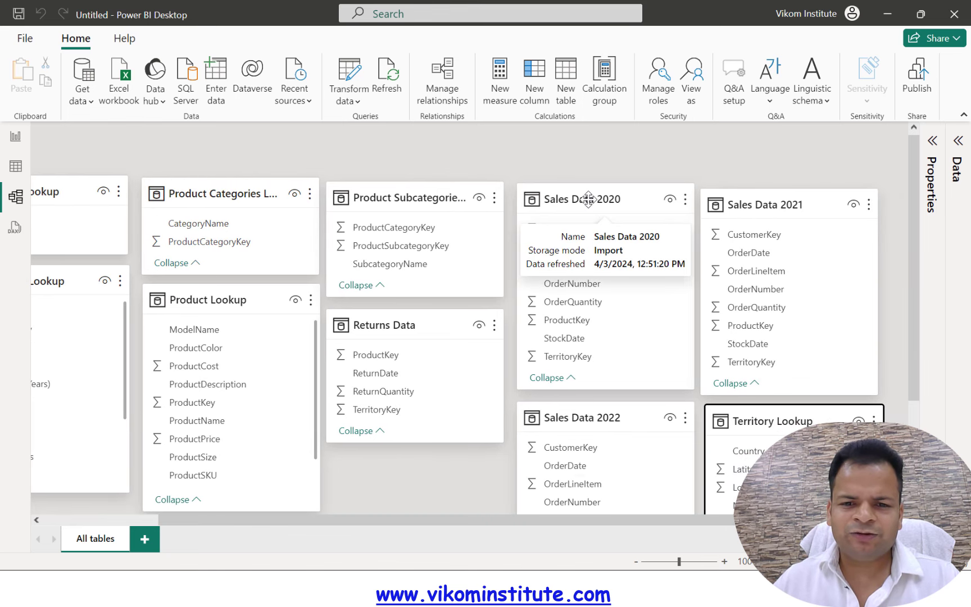
{"action": "left_click_drag", "start_coordinate": [589, 188], "coordinate": [590, 179]}
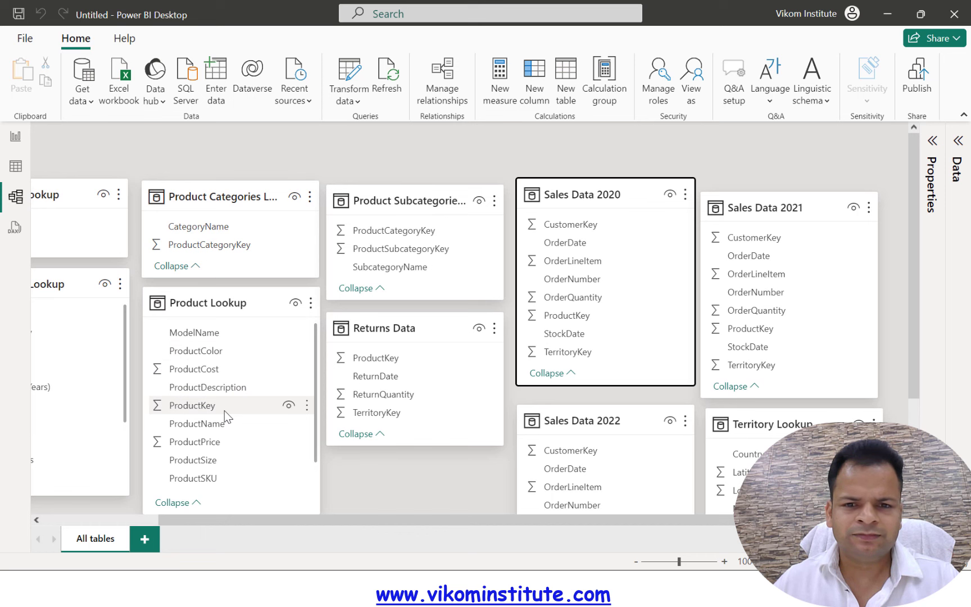
{"action": "left_click_drag", "start_coordinate": [225, 410], "coordinate": [576, 321]}
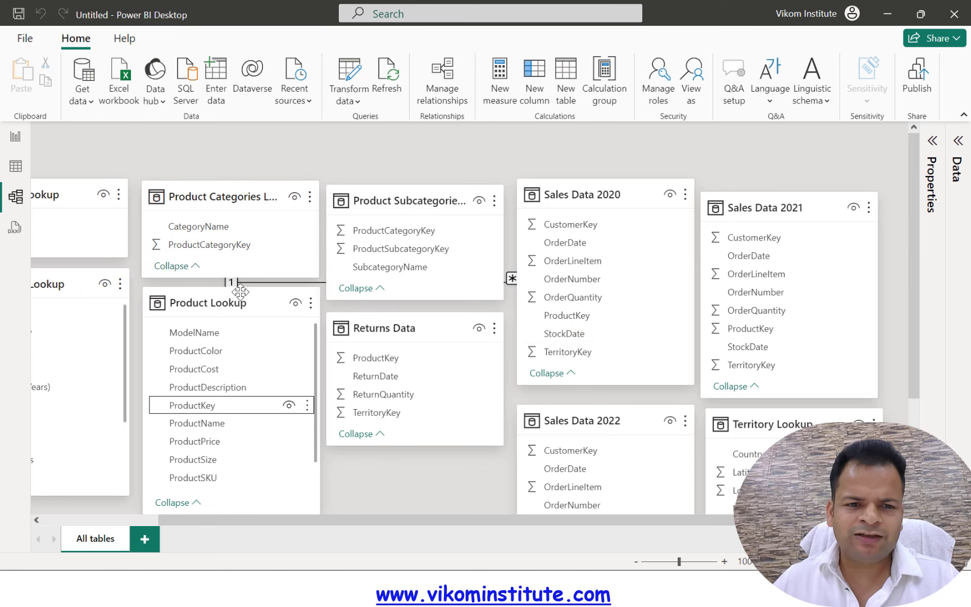
- Relate Product Categories Lookup's ProductCategoryKey to Product Subcategories Lookup, and that table's ProductSubcategoryKey to ProductSubcategoryKey in Product Lookup
{"action": "left_click_drag", "start_coordinate": [407, 522], "coordinate": [291, 520]}
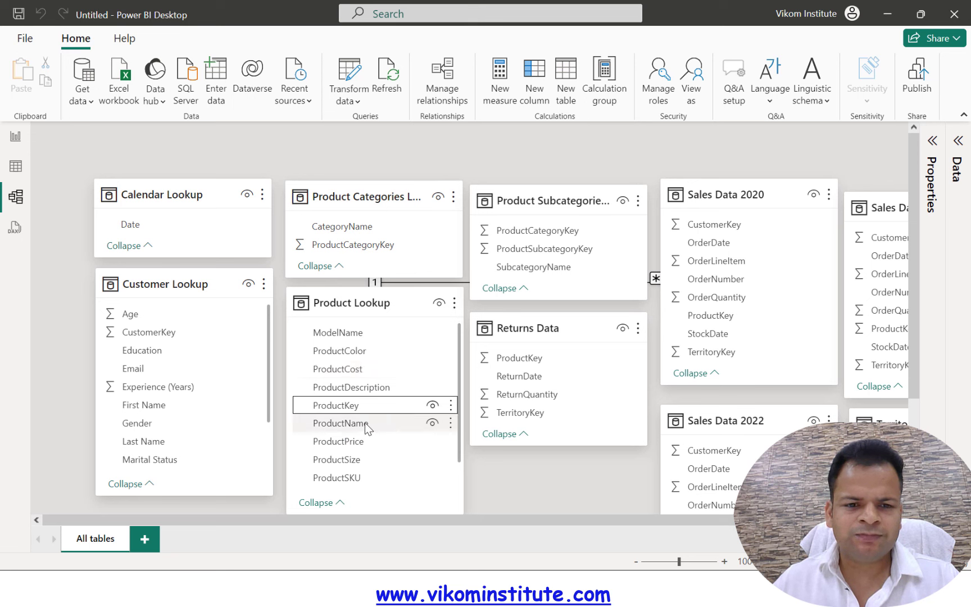
{"action": "left_click_drag", "start_coordinate": [364, 246], "coordinate": [526, 240]}
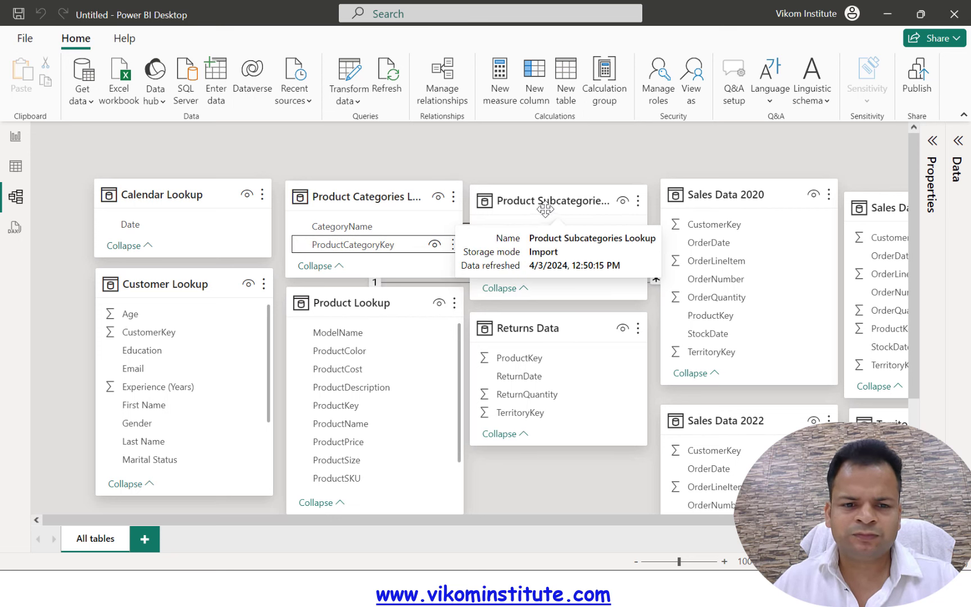
{"action": "left_click_drag", "start_coordinate": [544, 205], "coordinate": [547, 163]}
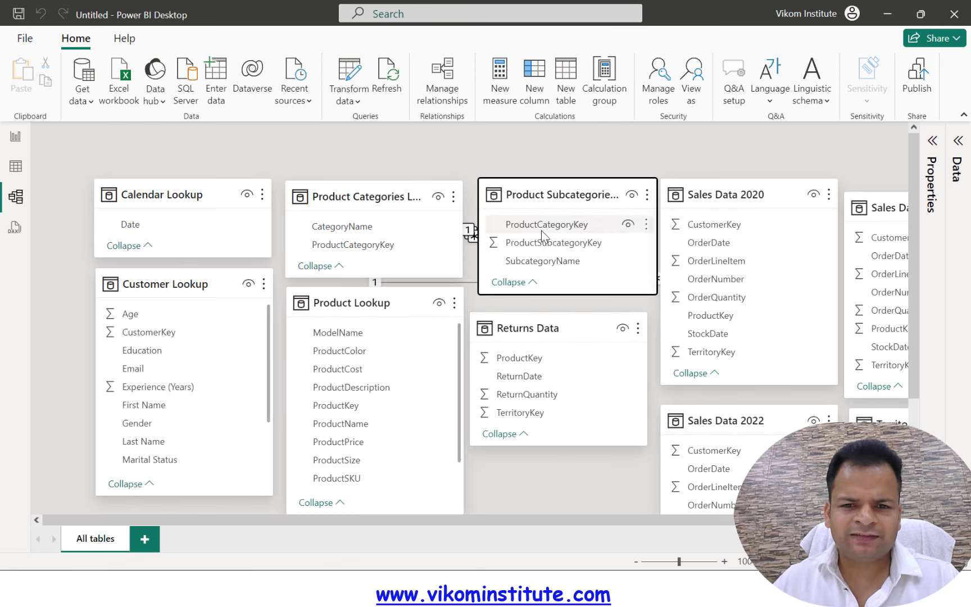
{"action": "mouse_move", "coordinate": [523, 253]}
{"action": "left_mouse_down"}
{"action": "mouse_move", "coordinate": [459, 310]}
{"action": "mouse_move", "coordinate": [366, 491]}
{"action": "left_mouse_up"}
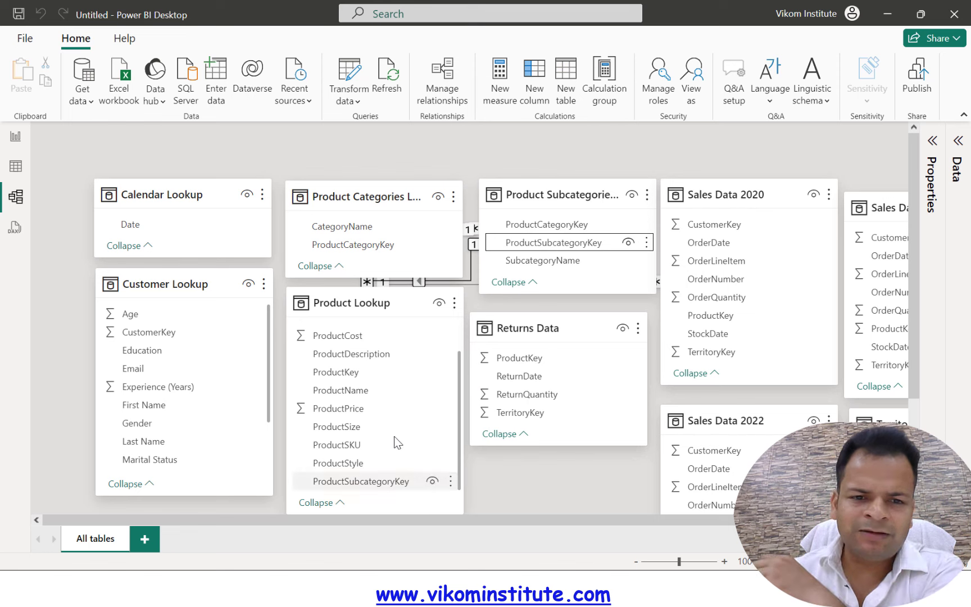
- Rearrange the model: Calendar and Customer Lookup lower, Product, Product Categories and Product Subcategories Lookup in a row, and Sales Data 2020 spaced beyond them
{"action": "left_click_drag", "start_coordinate": [174, 210], "coordinate": [169, 483]}
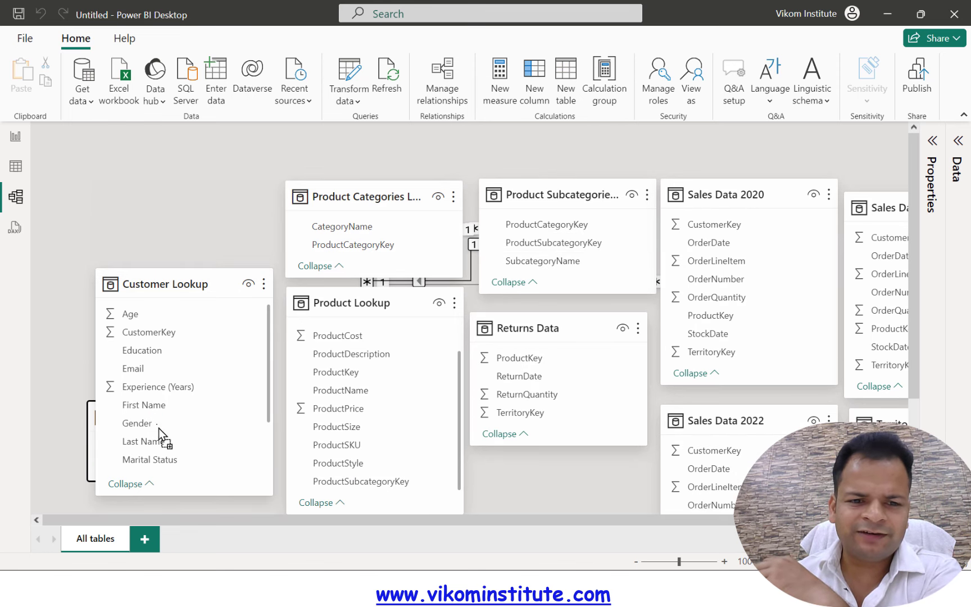
{"action": "left_click_drag", "start_coordinate": [191, 284], "coordinate": [184, 407]}
{"action": "left_click_drag", "start_coordinate": [351, 302], "coordinate": [154, 194]}
{"action": "left_click_drag", "start_coordinate": [562, 194], "coordinate": [372, 298]}
{"action": "left_click_drag", "start_coordinate": [333, 203], "coordinate": [515, 205]}
{"action": "left_click_drag", "start_coordinate": [365, 300], "coordinate": [364, 217]}
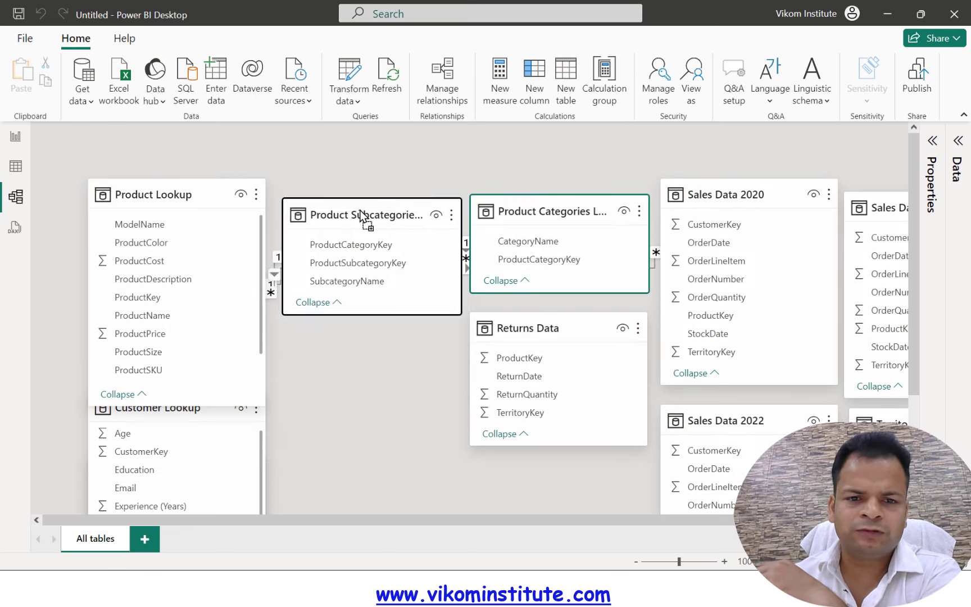
{"action": "left_click_drag", "start_coordinate": [516, 206], "coordinate": [333, 204]}
{"action": "left_click_drag", "start_coordinate": [364, 216], "coordinate": [548, 225]}
{"action": "left_click_drag", "start_coordinate": [546, 520], "coordinate": [689, 520]}
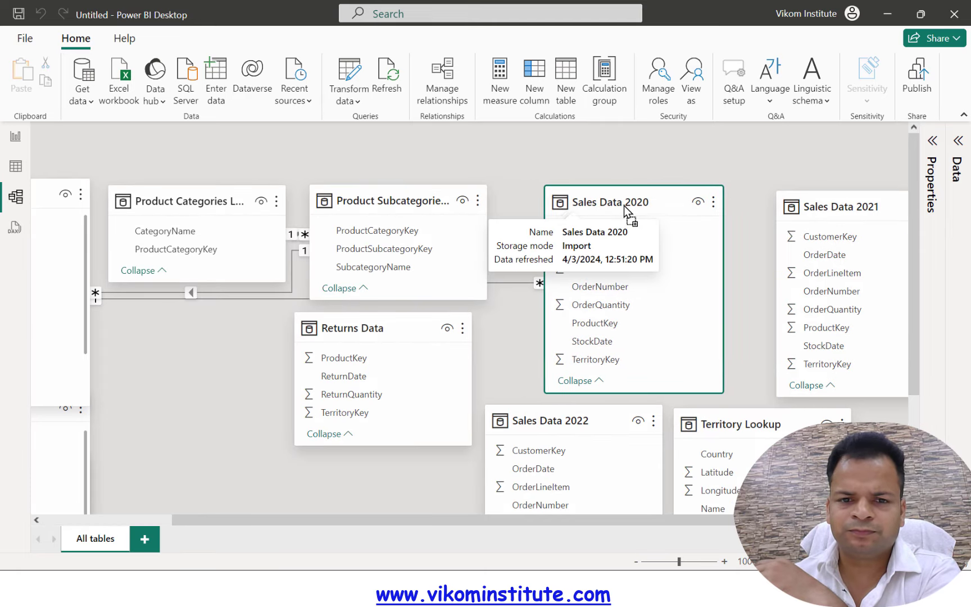
{"action": "left_click_drag", "start_coordinate": [416, 521], "coordinate": [339, 518]}
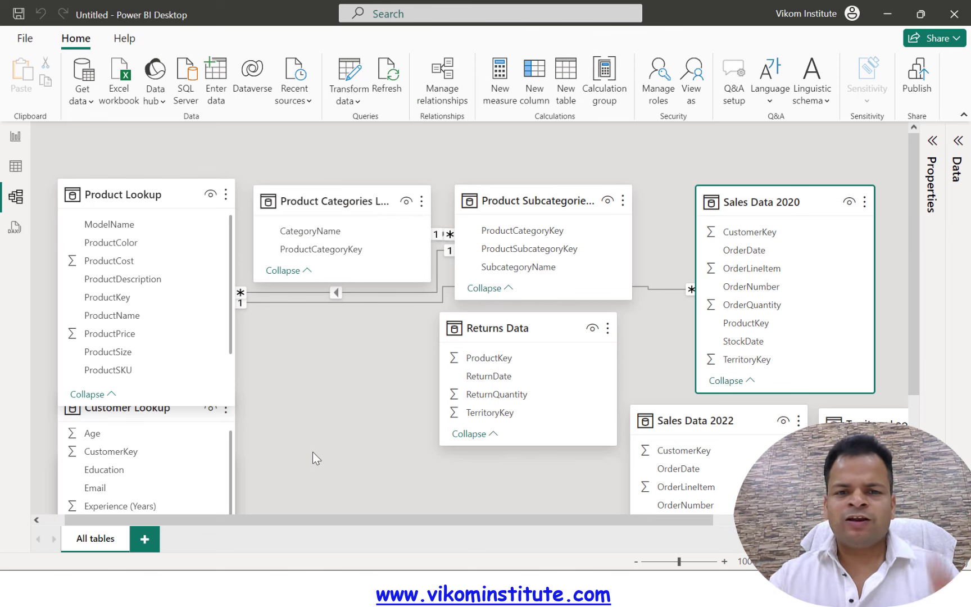
- Move Customer Lookup below Product Categories Lookup and shift Product Subcategories Lookup toward Sales Data 2020 to open up the relationship lines
{"action": "left_click_drag", "start_coordinate": [188, 205], "coordinate": [180, 168]}
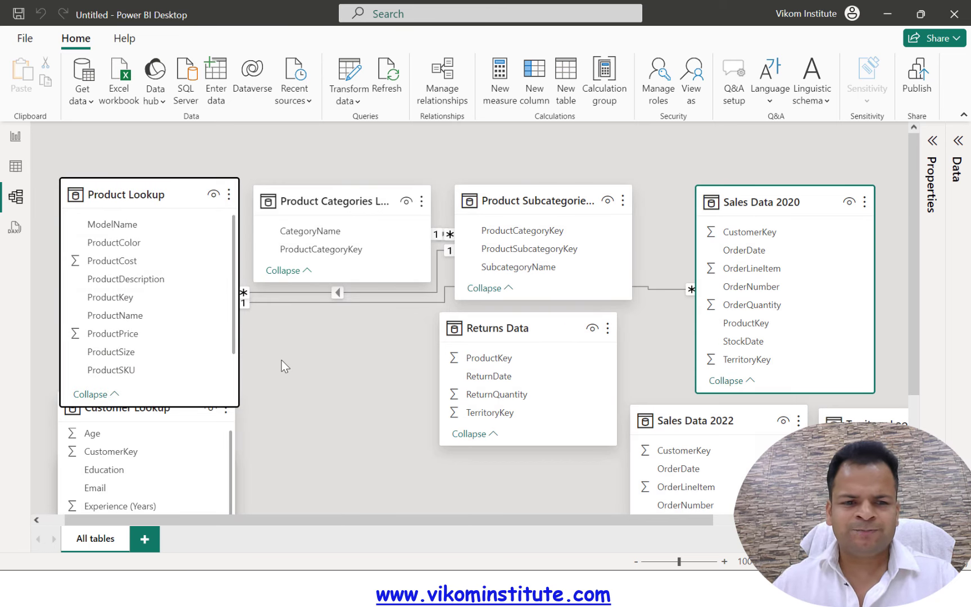
{"action": "left_click_drag", "start_coordinate": [147, 405], "coordinate": [341, 370]}
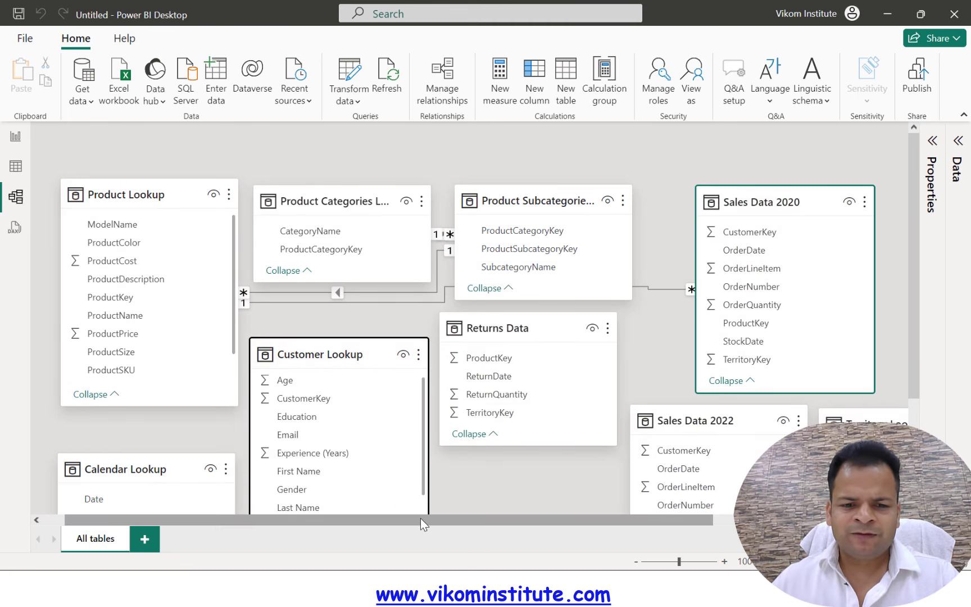
{"action": "left_click_drag", "start_coordinate": [436, 518], "coordinate": [536, 515]}
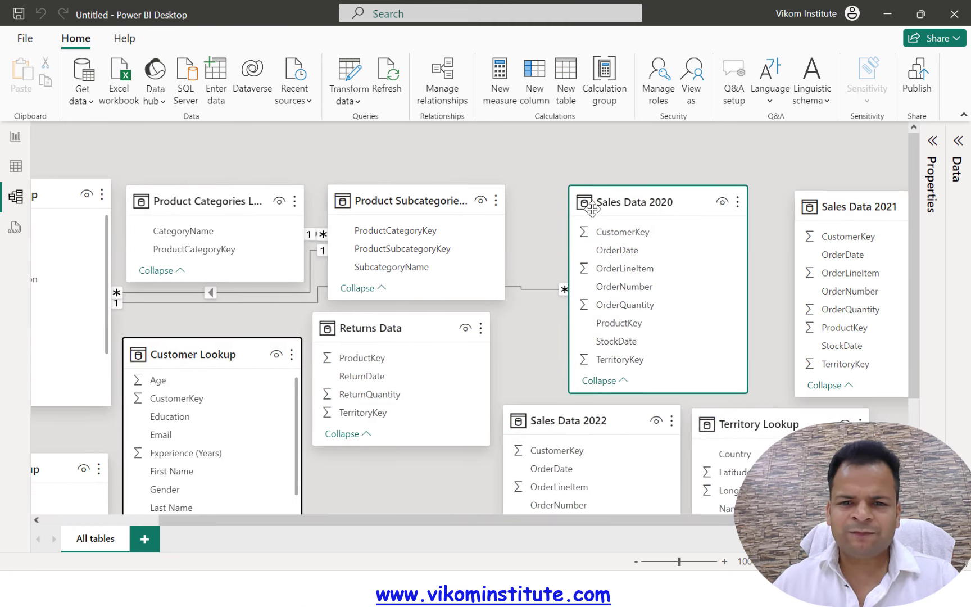
{"action": "left_click_drag", "start_coordinate": [411, 200], "coordinate": [442, 194]}
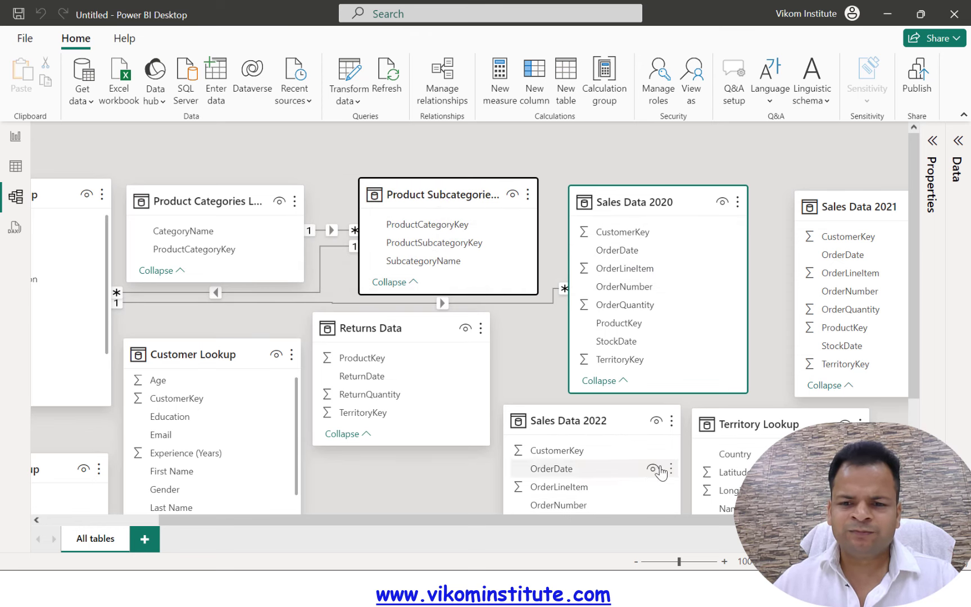
- Relate Sales Data 2020's TerritoryKey to TerritoryKey in Territory Lookup, and Calendar Lookup's Date to ReturnDate in Returns Data
{"action": "scroll", "coordinate": [629, 320], "scroll_direction": "down", "scroll_amount": 3}
{"action": "left_click_drag", "start_coordinate": [634, 212], "coordinate": [759, 379]}
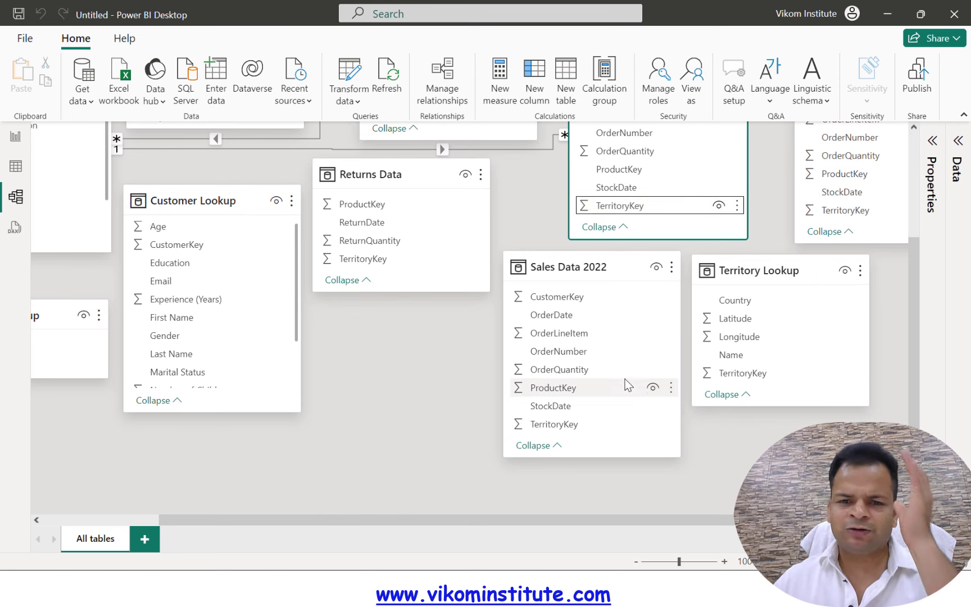
{"action": "scroll", "coordinate": [724, 438], "scroll_direction": "up", "scroll_amount": 3}
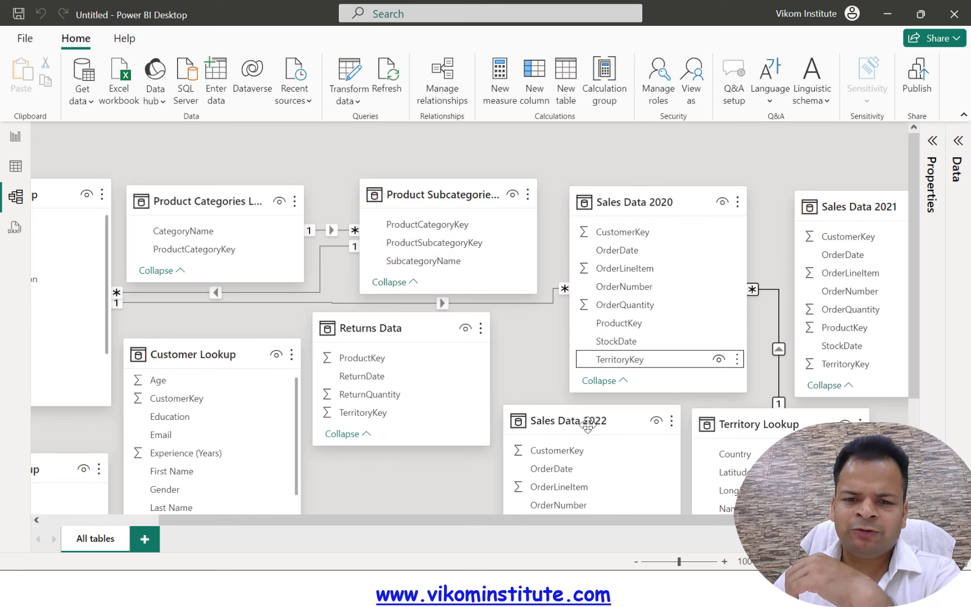
{"action": "left_click_drag", "start_coordinate": [580, 520], "coordinate": [462, 520]}
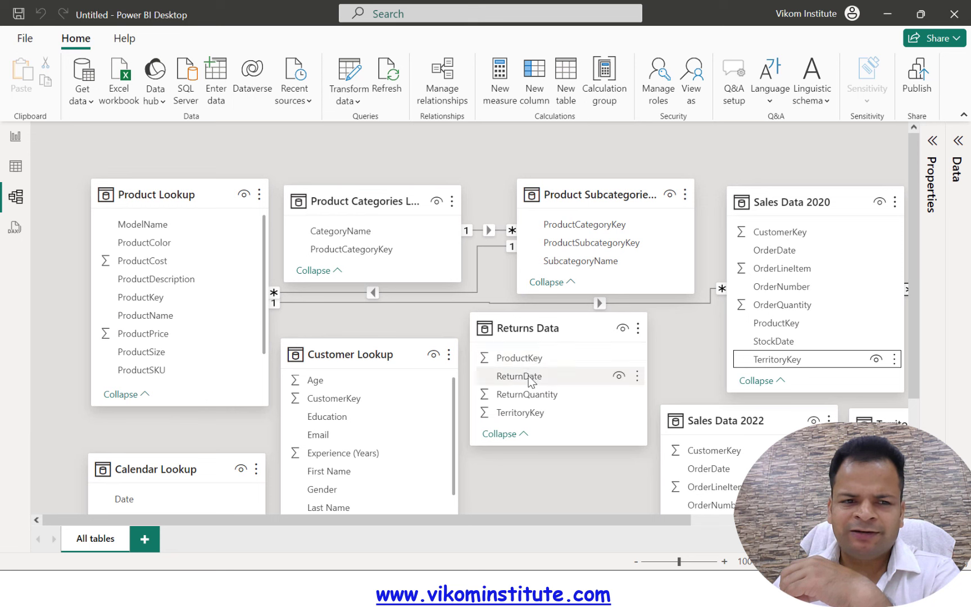
{"action": "scroll", "coordinate": [294, 473], "scroll_direction": "down", "scroll_amount": 1}
{"action": "left_click_drag", "start_coordinate": [132, 498], "coordinate": [521, 377]}
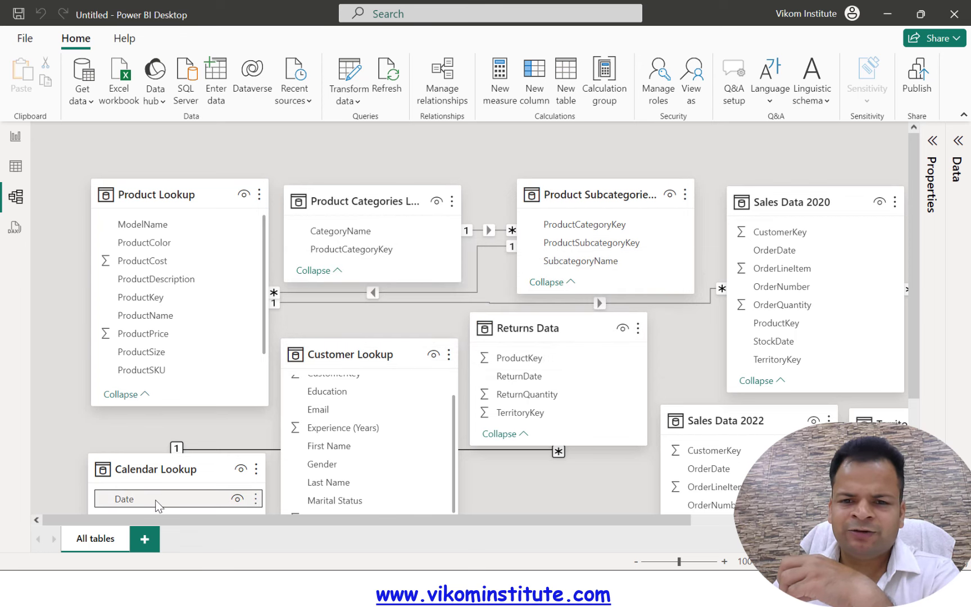
- Relate Calendar Lookup's Date to OrderDate and Customer Lookup's CustomerKey to CustomerKey in Sales Data 2020
{"action": "left_click_drag", "start_coordinate": [264, 521], "coordinate": [362, 520]}
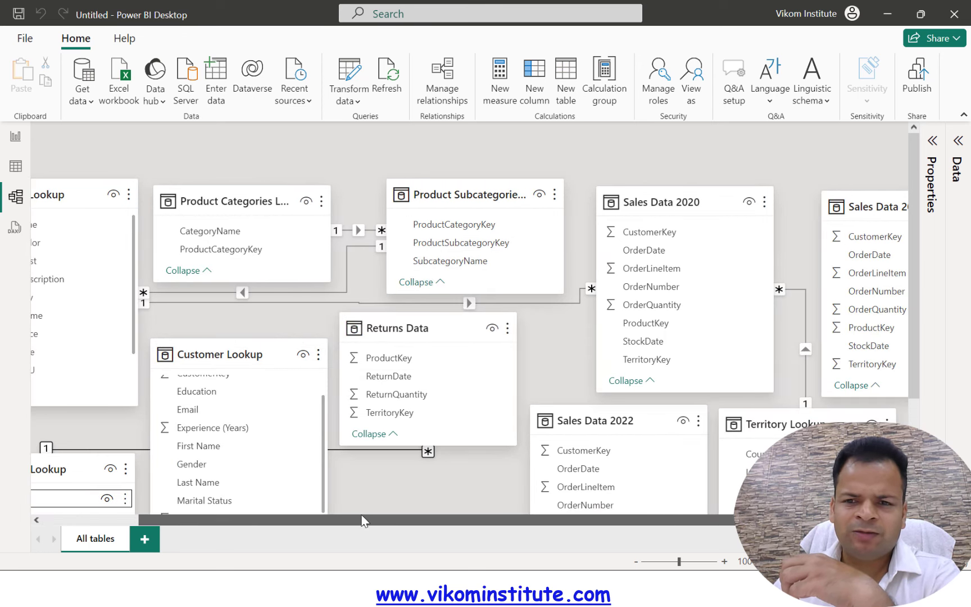
{"action": "left_click_drag", "start_coordinate": [79, 501], "coordinate": [676, 258]}
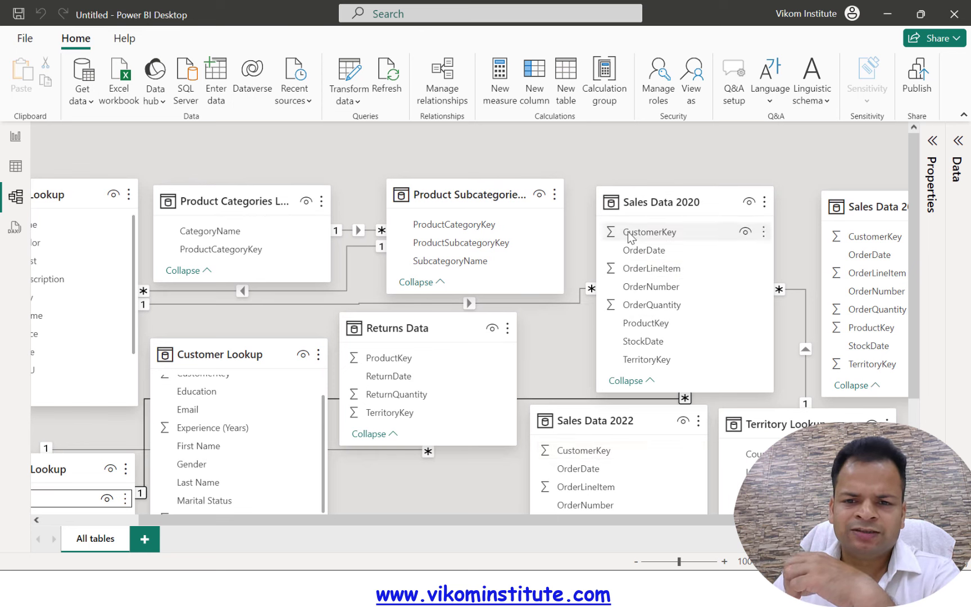
{"action": "scroll", "coordinate": [241, 441], "scroll_direction": "up", "scroll_amount": 1}
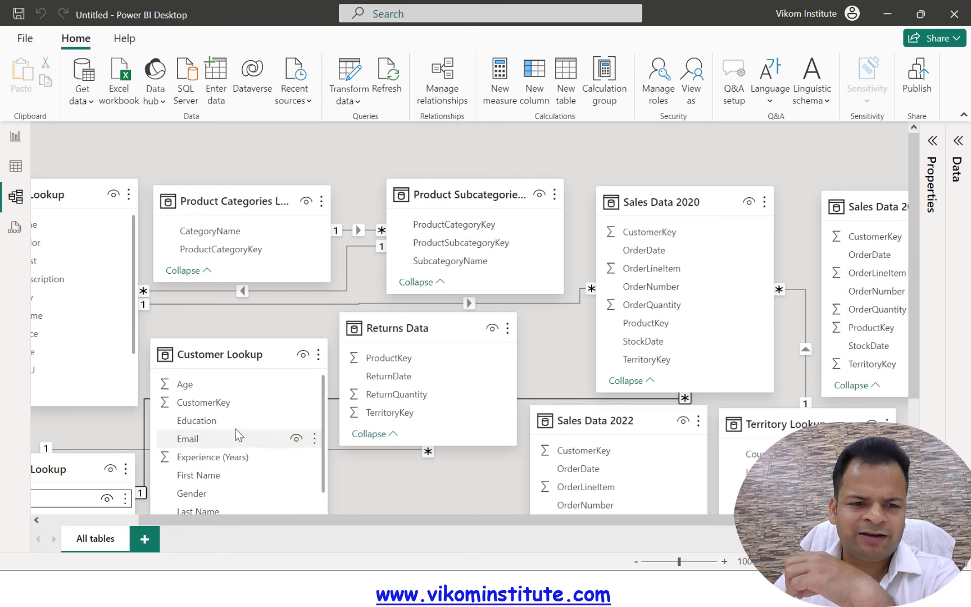
{"action": "left_click_drag", "start_coordinate": [217, 401], "coordinate": [662, 247]}
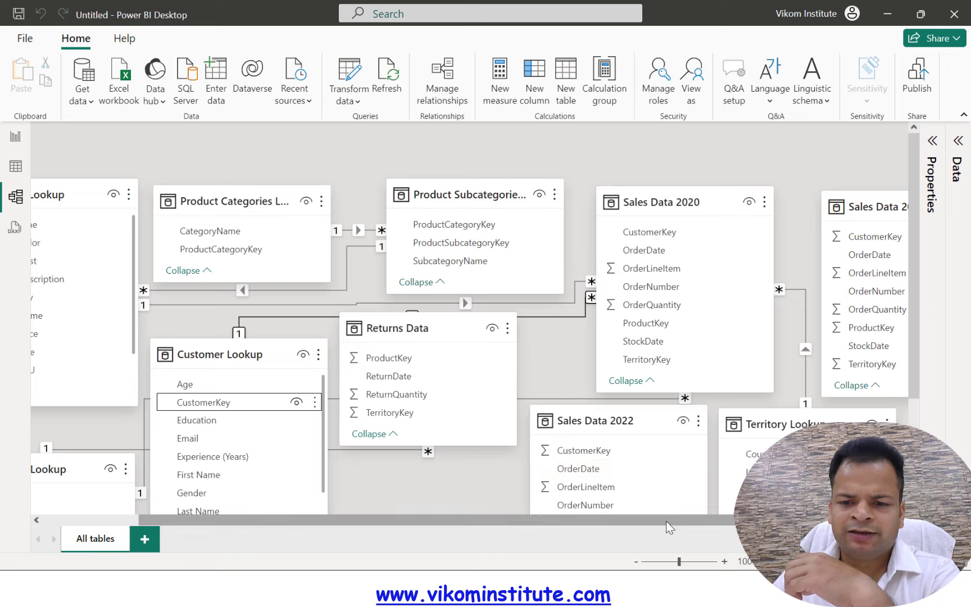
- Try to relate Sales Data 2020's TerritoryKey to Territory Lookup's TerritoryKey once more and look over the model's relationships
{"action": "scroll", "coordinate": [665, 506], "scroll_direction": "down", "scroll_amount": 1}
{"action": "left_click_drag", "start_coordinate": [646, 300], "coordinate": [739, 468]}
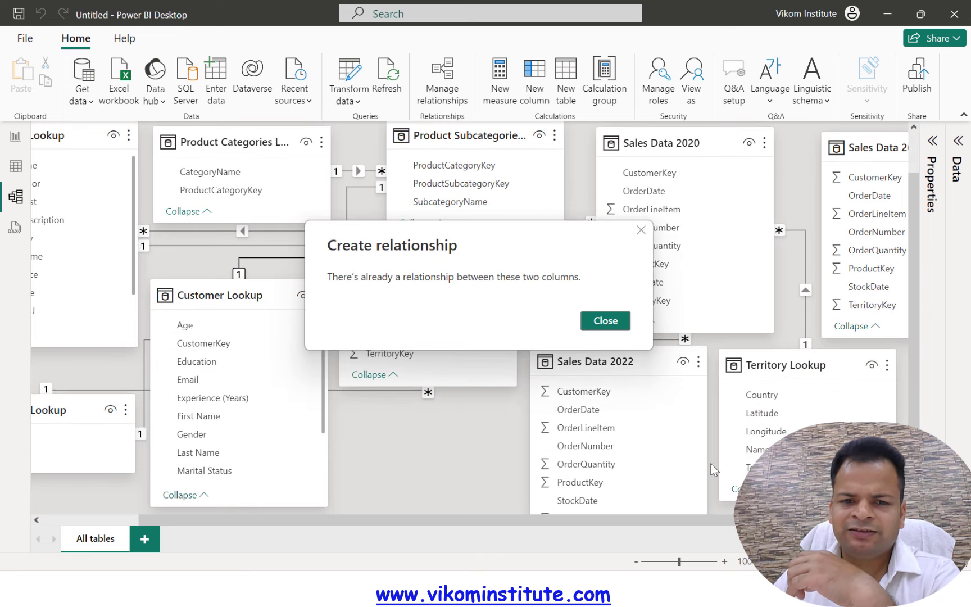
{"action": "left_click", "coordinate": [585, 321]}
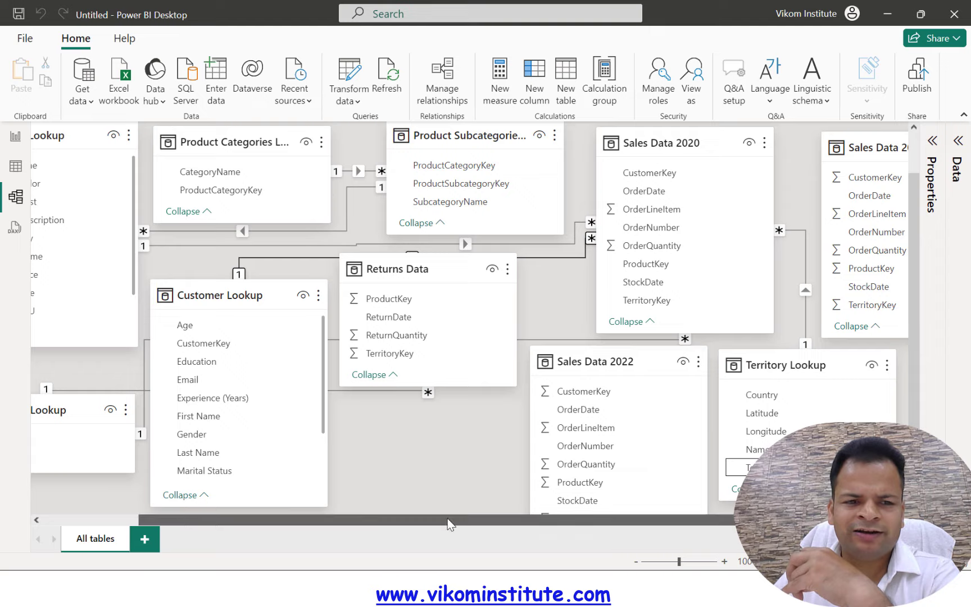
{"action": "left_click_drag", "start_coordinate": [448, 522], "coordinate": [336, 522]}
{"action": "scroll", "coordinate": [286, 220], "scroll_direction": "up", "scroll_amount": 2}
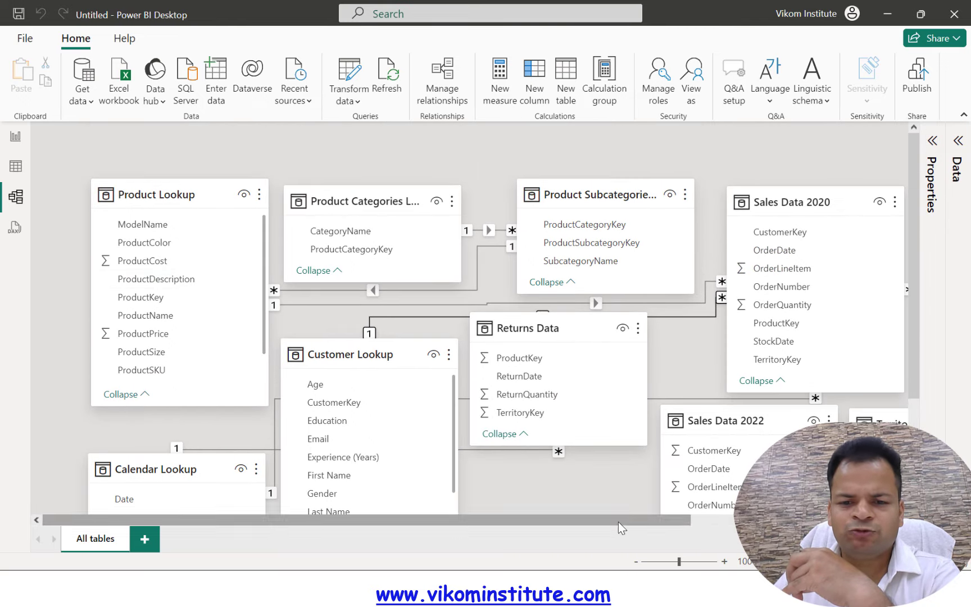
{"action": "left_click_drag", "start_coordinate": [619, 522], "coordinate": [783, 523]}
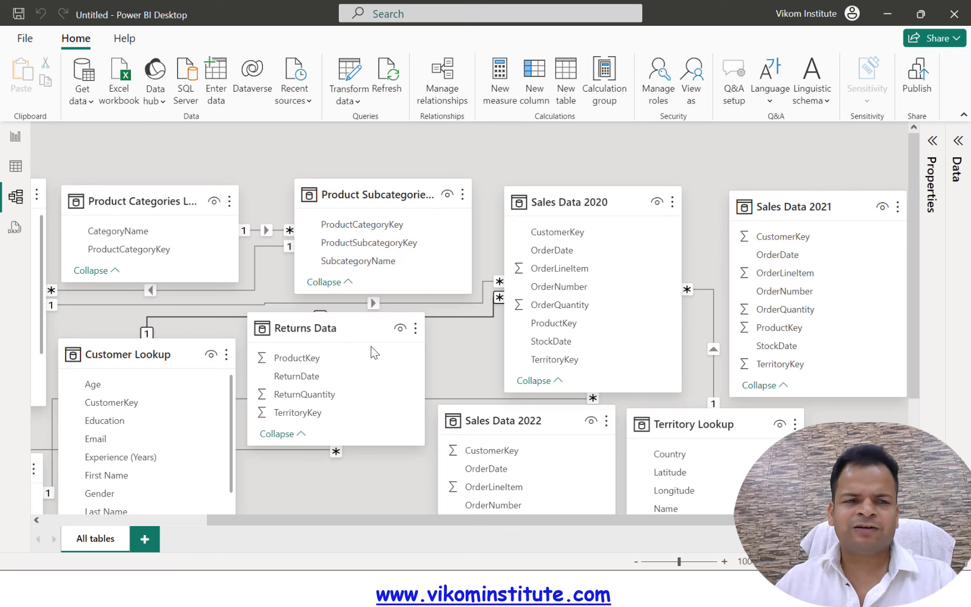
- Place a matrix on the report page, away from the corner, with CategoryName from Product Categories Lookup as its rows
{"action": "left_click", "coordinate": [16, 137]}
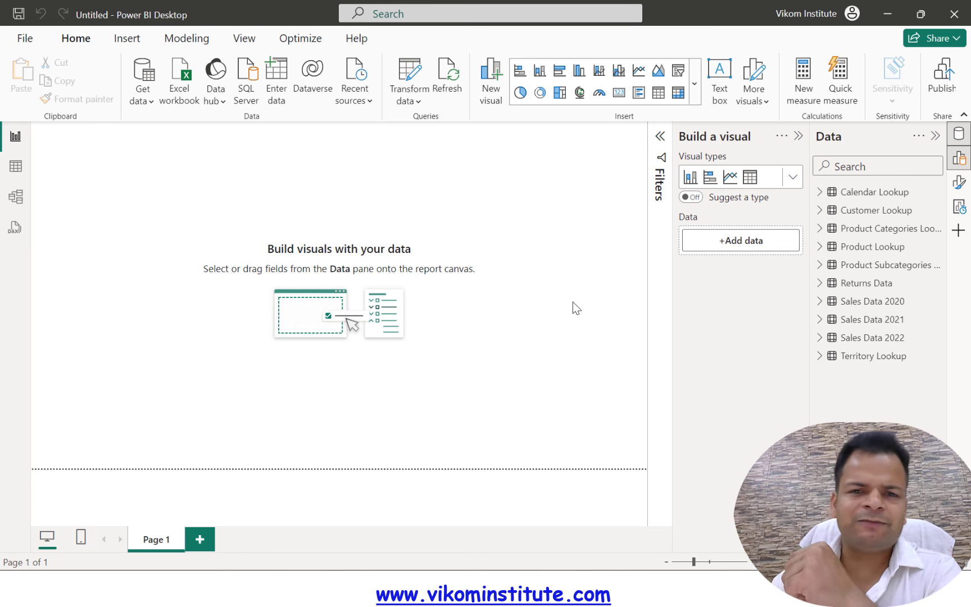
{"action": "left_click", "coordinate": [697, 103]}
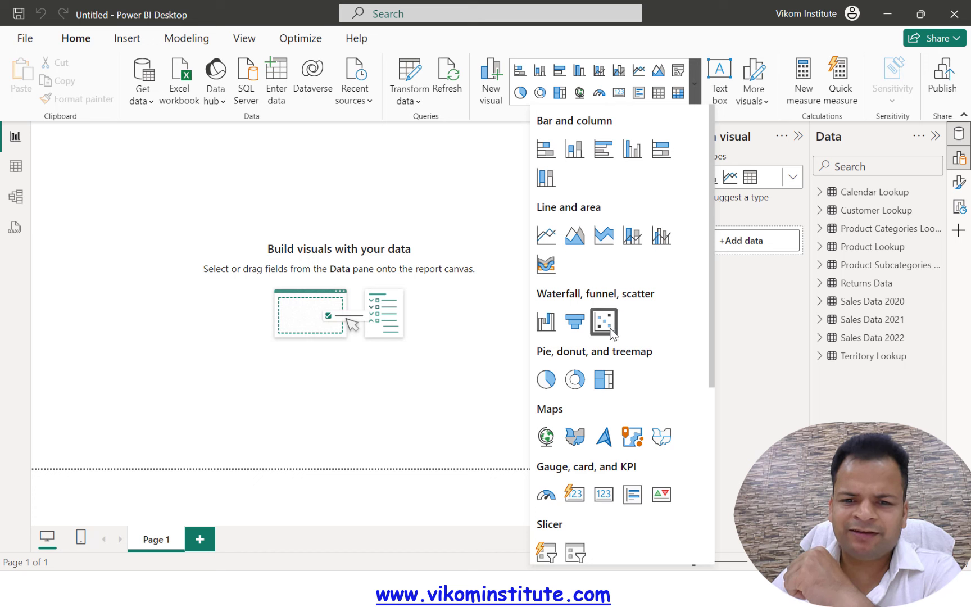
{"action": "scroll", "coordinate": [598, 396], "scroll_direction": "down", "scroll_amount": 3}
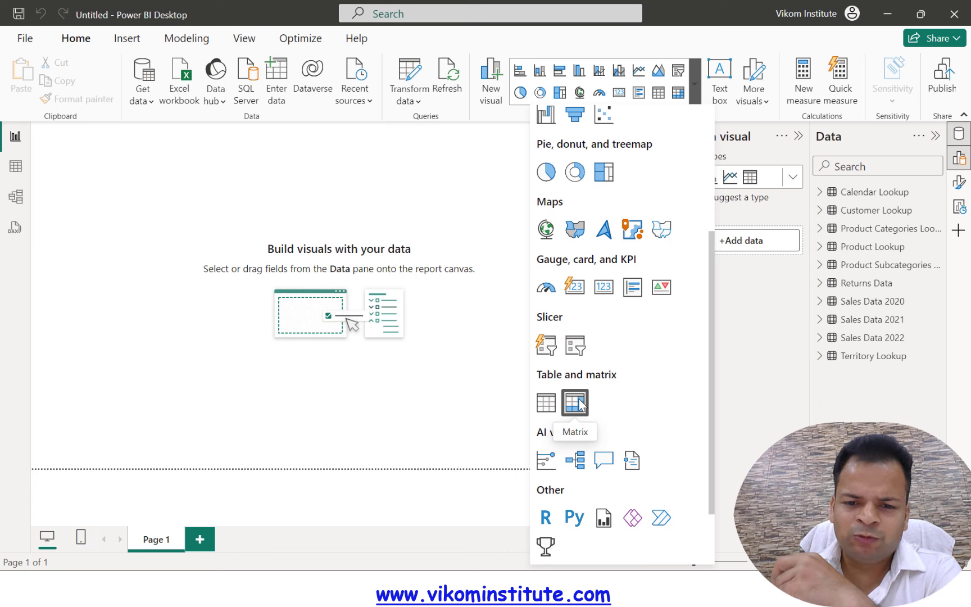
{"action": "left_click", "coordinate": [579, 403]}
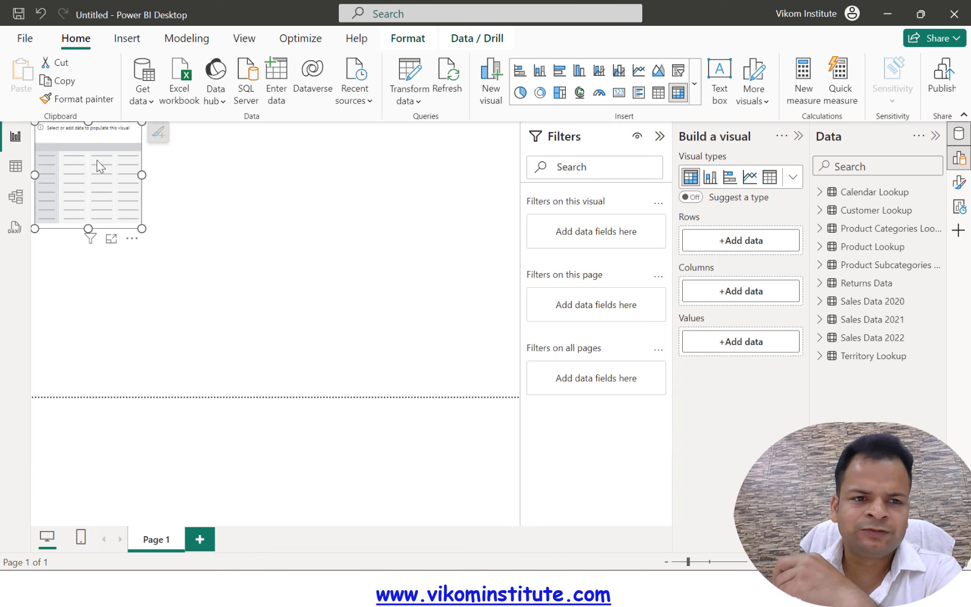
{"action": "left_click_drag", "start_coordinate": [96, 160], "coordinate": [210, 223]}
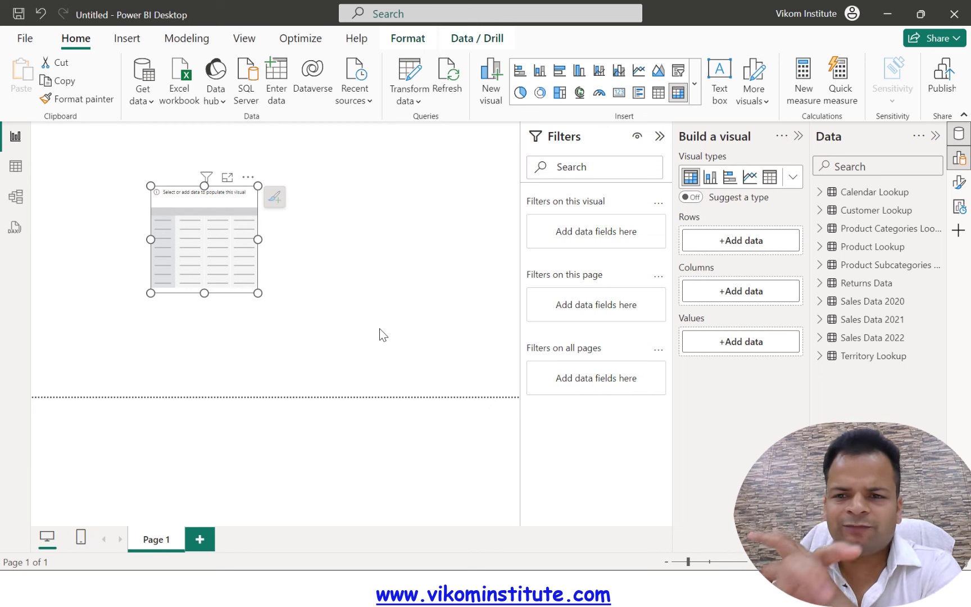
{"action": "left_click", "coordinate": [820, 229]}
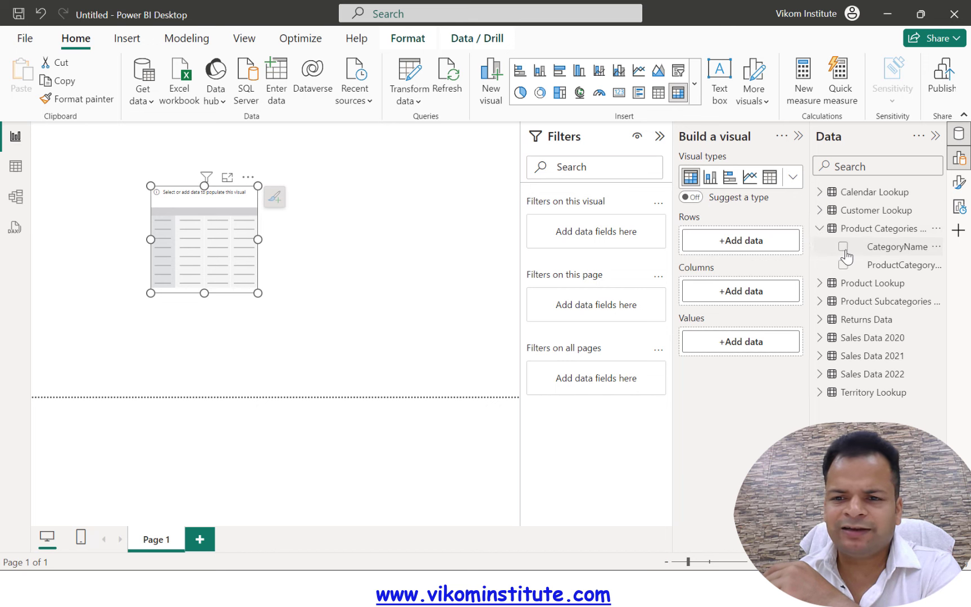
{"action": "left_click", "coordinate": [844, 248]}
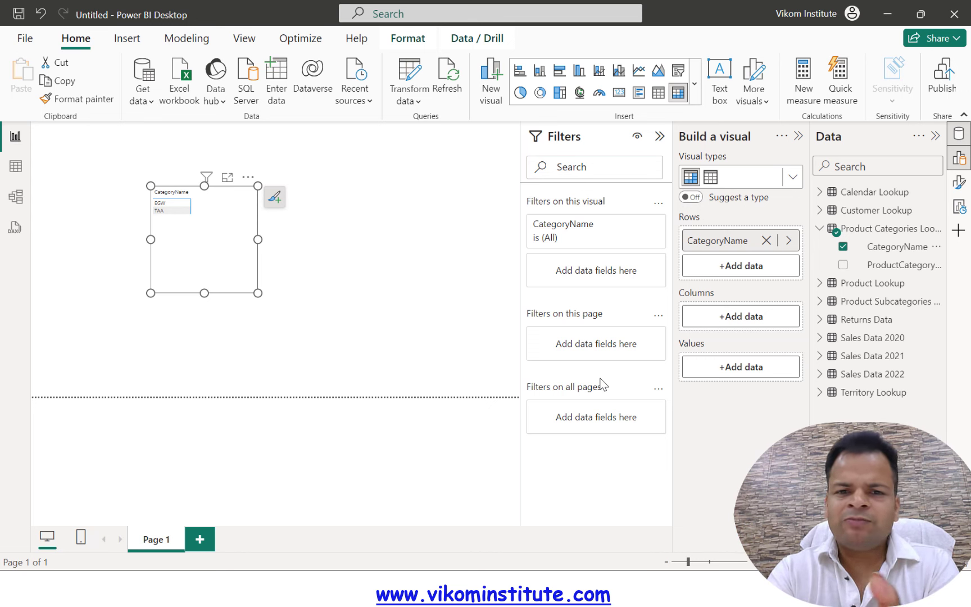
- Try Sales Data 2020's OrderNumber as the matrix columns, and replace it with the table's OrderQuantity as the matrix values
{"action": "left_click", "coordinate": [820, 338]}
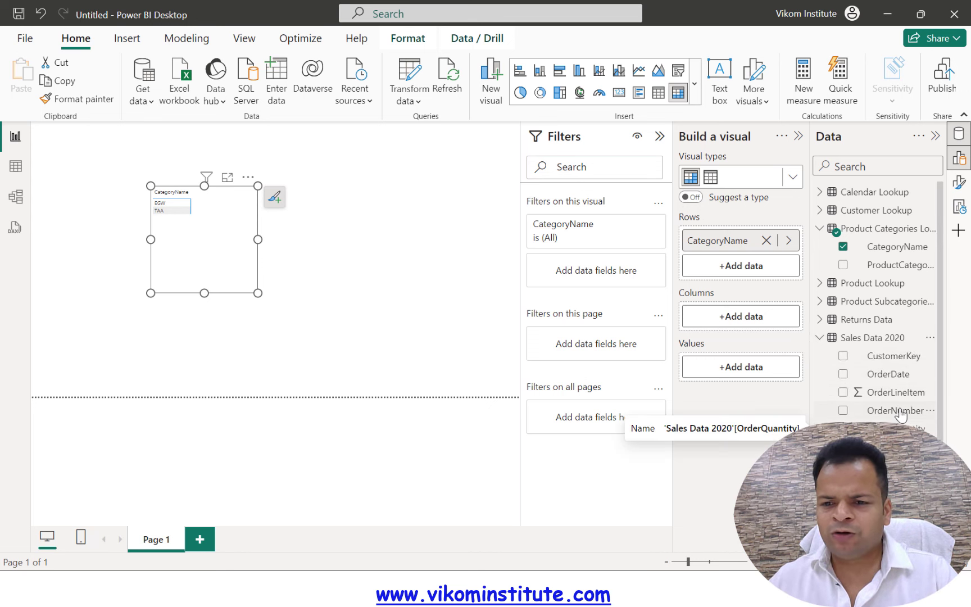
{"action": "left_click_drag", "start_coordinate": [899, 412], "coordinate": [741, 316]}
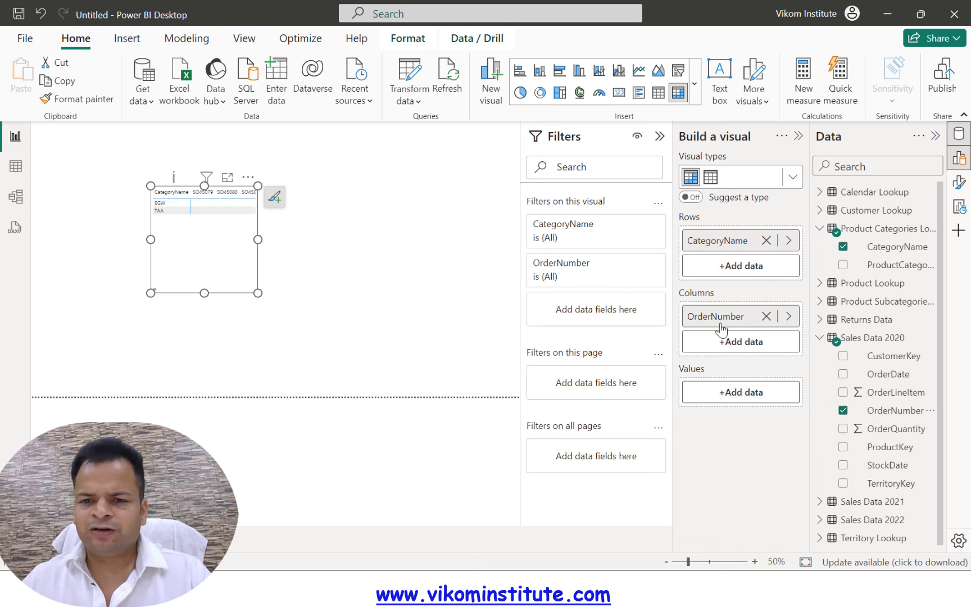
{"action": "left_click", "coordinate": [843, 410]}
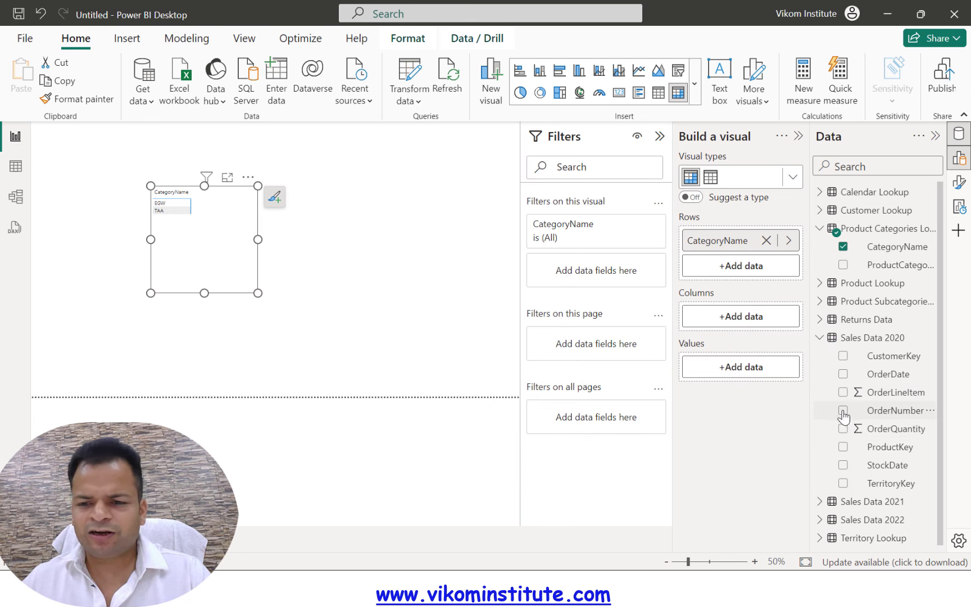
{"action": "left_click", "coordinate": [842, 428]}
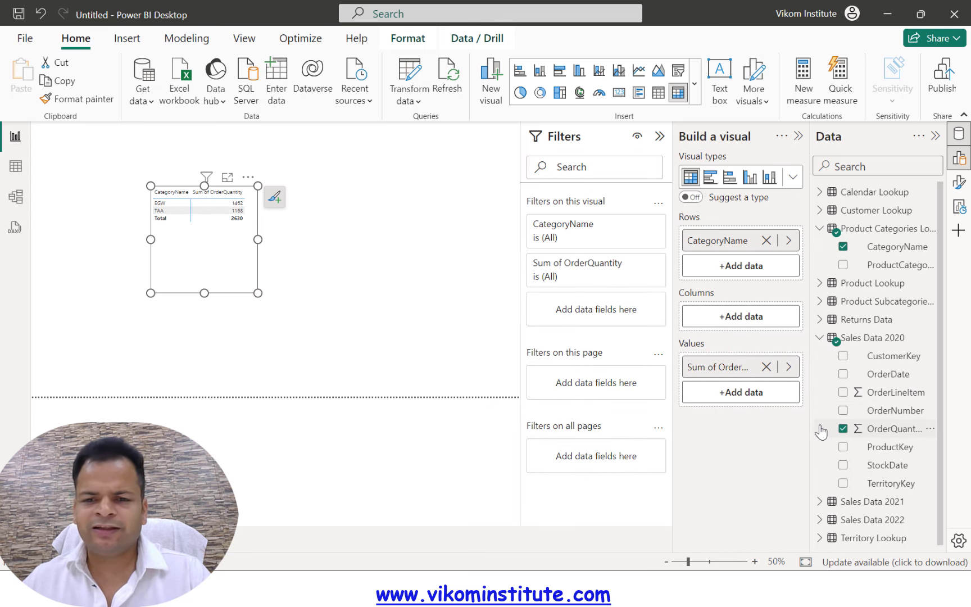
- Shrink the matrix around its rows and set the font size of its values to 26
{"action": "left_click_drag", "start_coordinate": [257, 291], "coordinate": [255, 239]}
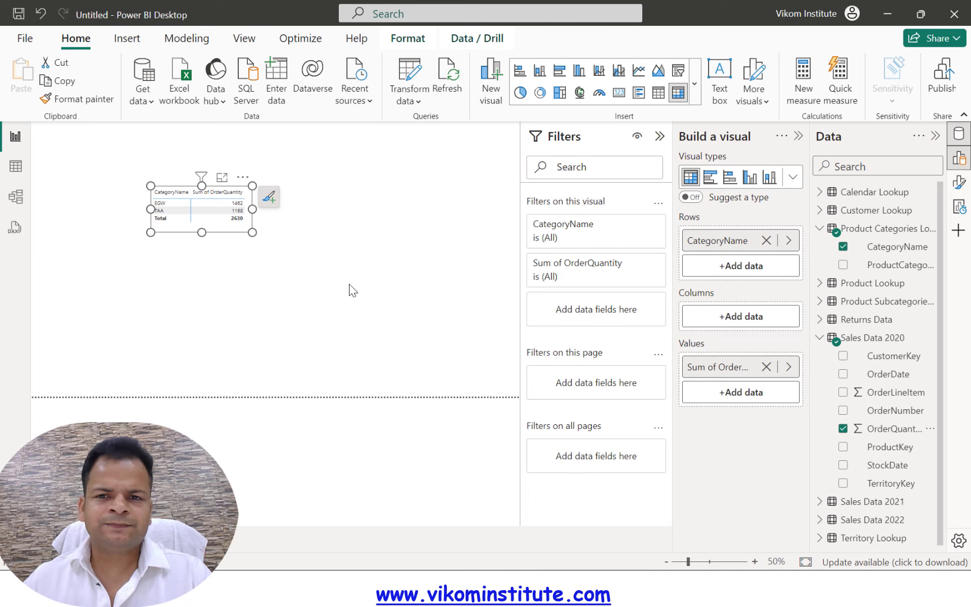
{"action": "left_click", "coordinate": [239, 164]}
{"action": "left_click", "coordinate": [288, 309]}
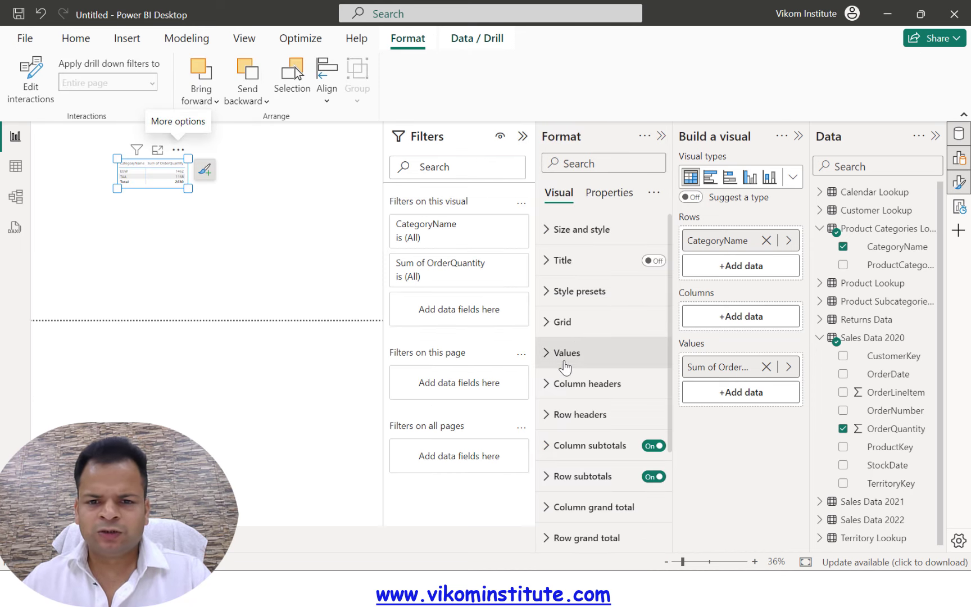
{"action": "left_click", "coordinate": [566, 233]}
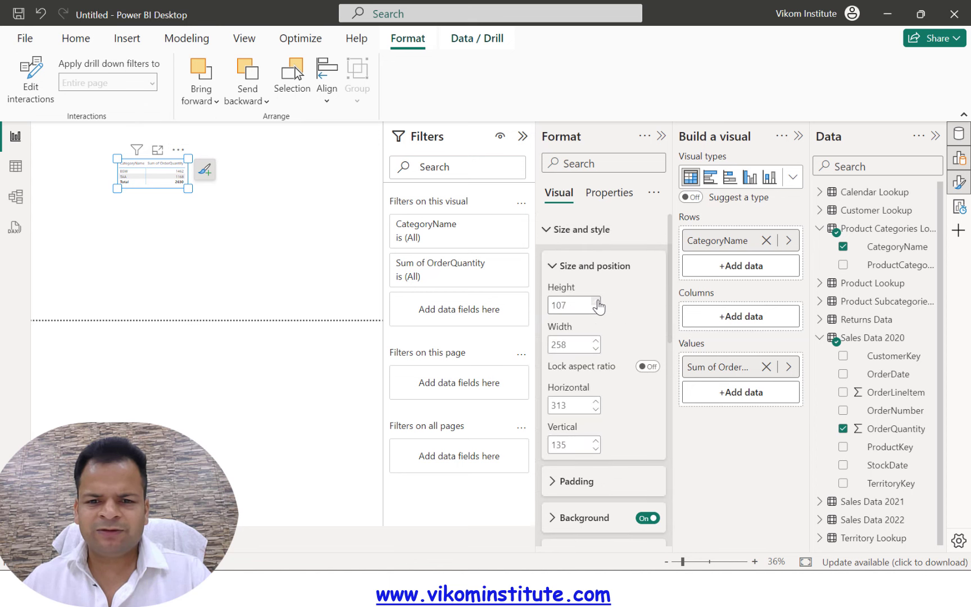
{"action": "scroll", "coordinate": [603, 381], "scroll_direction": "down", "scroll_amount": 5}
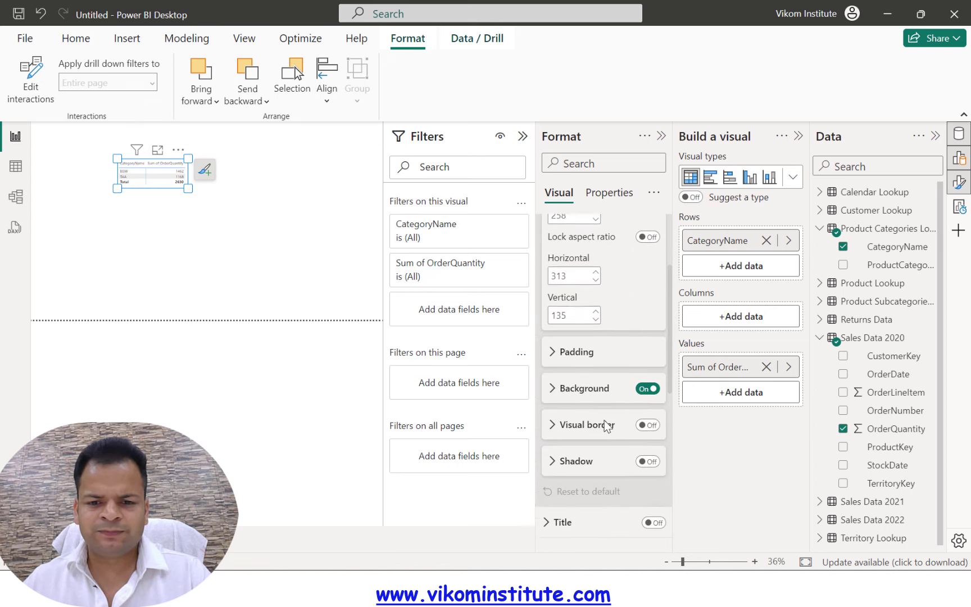
{"action": "scroll", "coordinate": [599, 443], "scroll_direction": "down", "scroll_amount": 2}
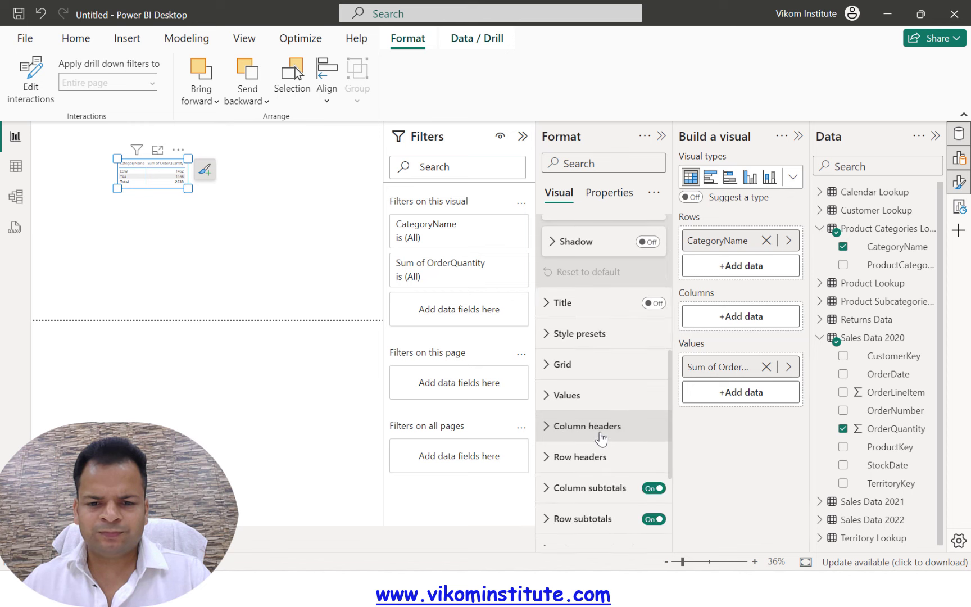
{"action": "left_click", "coordinate": [598, 400]}
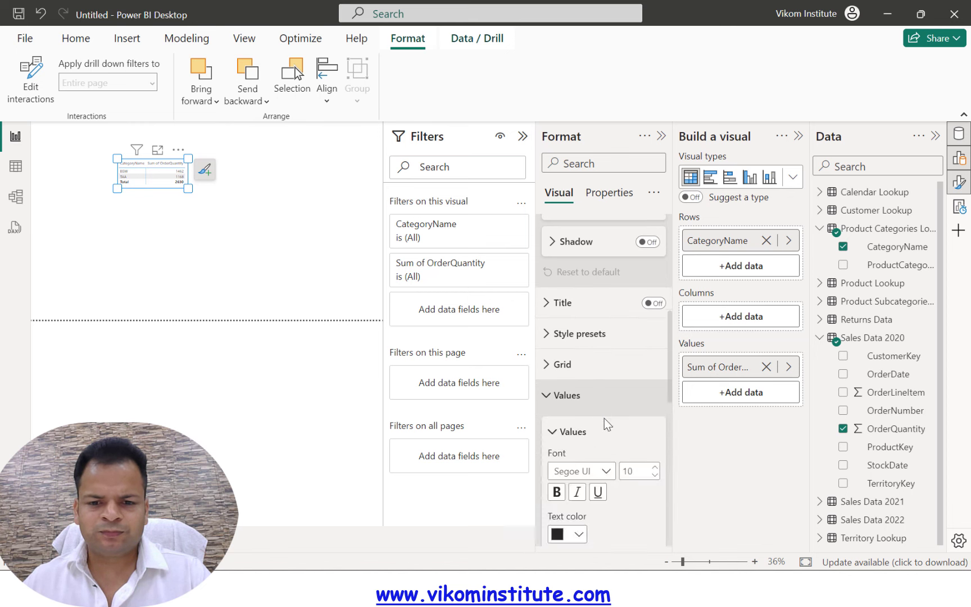
{"action": "scroll", "coordinate": [617, 427], "scroll_direction": "down", "scroll_amount": 1}
{"action": "left_click", "coordinate": [653, 419]}
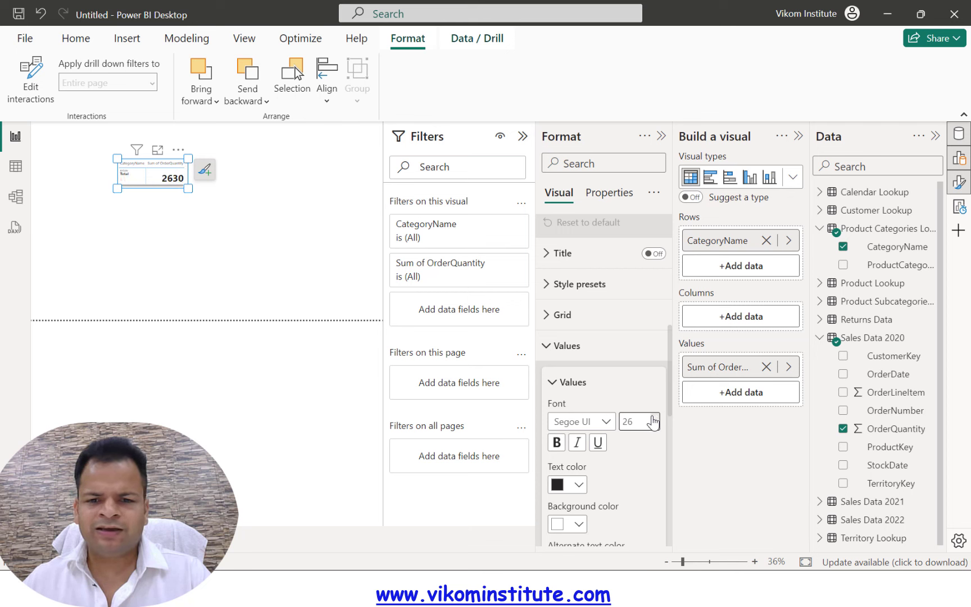
- Set the font size of the matrix's row headers to 26
{"action": "scroll", "coordinate": [576, 398], "scroll_direction": "down", "scroll_amount": 4}
{"action": "left_click", "coordinate": [583, 404]}
{"action": "scroll", "coordinate": [585, 411], "scroll_direction": "down", "scroll_amount": 4}
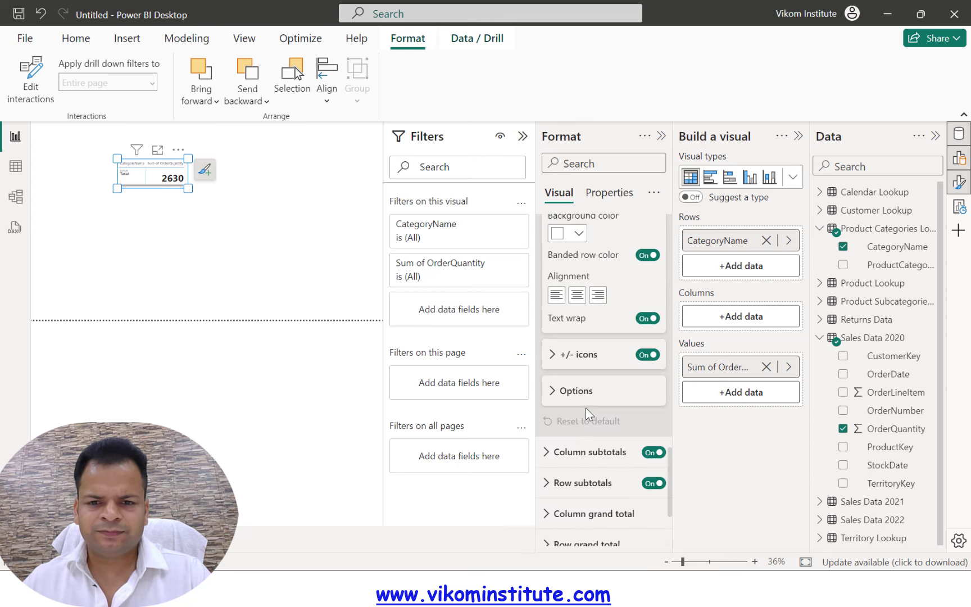
{"action": "scroll", "coordinate": [584, 412], "scroll_direction": "up", "scroll_amount": 3}
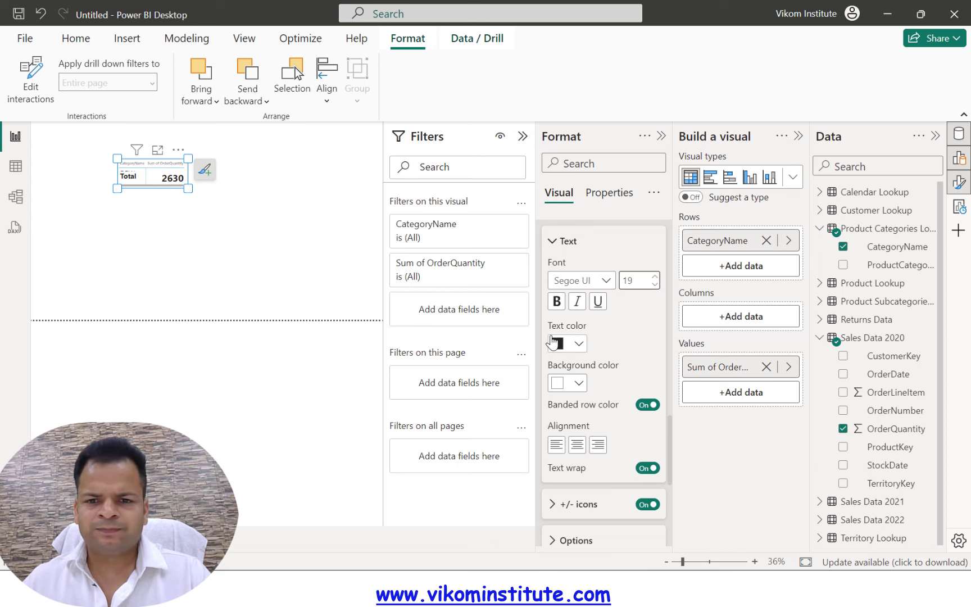
{"action": "scroll", "coordinate": [581, 310], "scroll_direction": "up", "scroll_amount": 8}
{"action": "scroll", "coordinate": [618, 362], "scroll_direction": "down", "scroll_amount": 3}
{"action": "scroll", "coordinate": [618, 362], "scroll_direction": "down", "scroll_amount": 3}
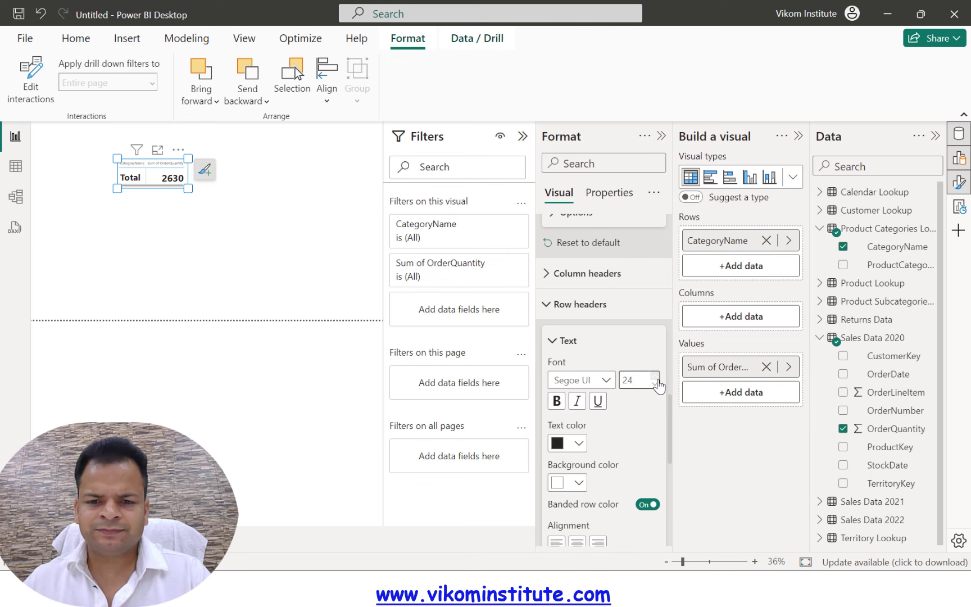
- Enlarge the matrix in both directions so that all category rows fit inside it
{"action": "left_click", "coordinate": [195, 186]}
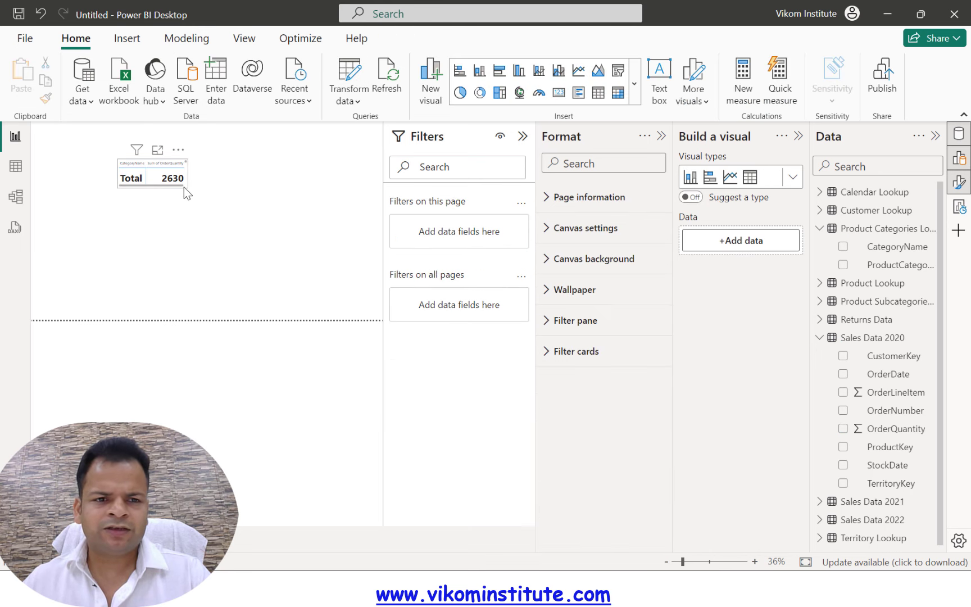
{"action": "left_click", "coordinate": [187, 187]}
{"action": "left_click_drag", "start_coordinate": [187, 187], "coordinate": [238, 275]}
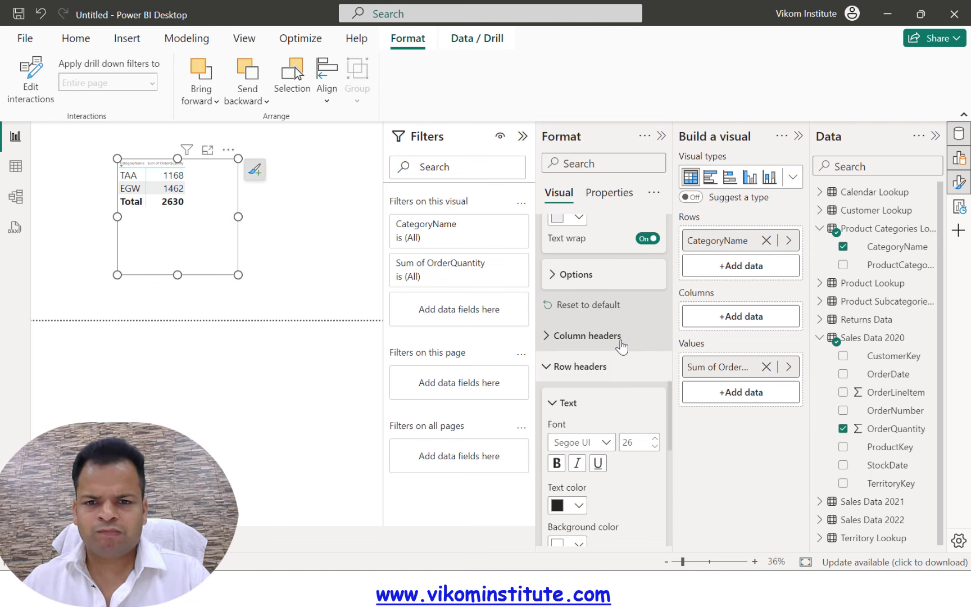
- Set the matrix's column header font size to 27 and widen the matrix to fit both full column headings
{"action": "left_click", "coordinate": [617, 337]}
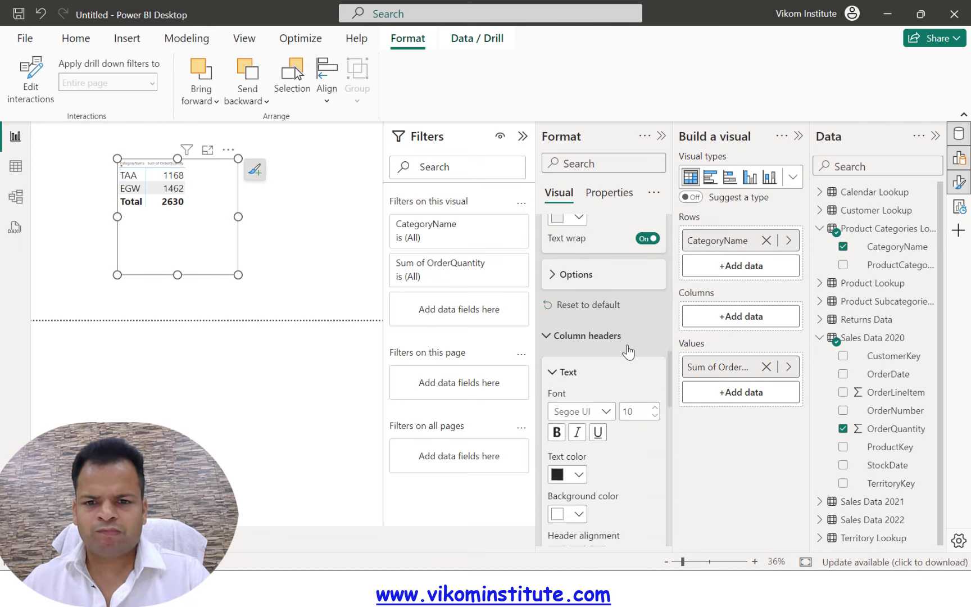
{"action": "left_click", "coordinate": [652, 410]}
{"action": "left_click", "coordinate": [652, 410]}
{"action": "left_click", "coordinate": [653, 410]}
{"action": "left_click", "coordinate": [652, 410]}
{"action": "left_click", "coordinate": [653, 410]}
{"action": "left_click", "coordinate": [653, 410]}
{"action": "left_click", "coordinate": [653, 410]}
{"action": "left_click", "coordinate": [652, 410]}
{"action": "left_click", "coordinate": [652, 410]}
{"action": "left_click", "coordinate": [653, 410]}
{"action": "left_click", "coordinate": [652, 410]}
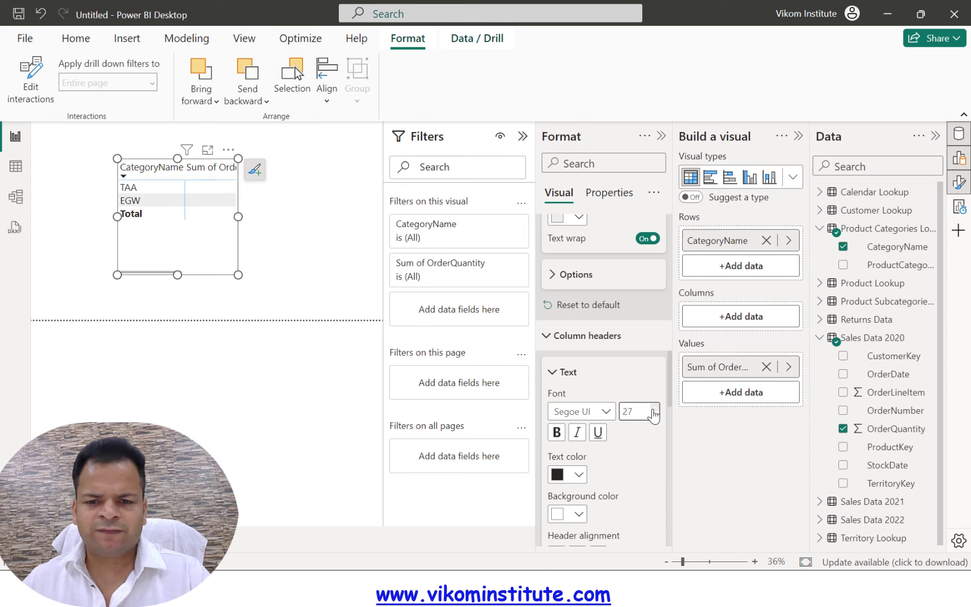
{"action": "left_click_drag", "start_coordinate": [237, 275], "coordinate": [308, 291]}
{"action": "left_click", "coordinate": [300, 379]}
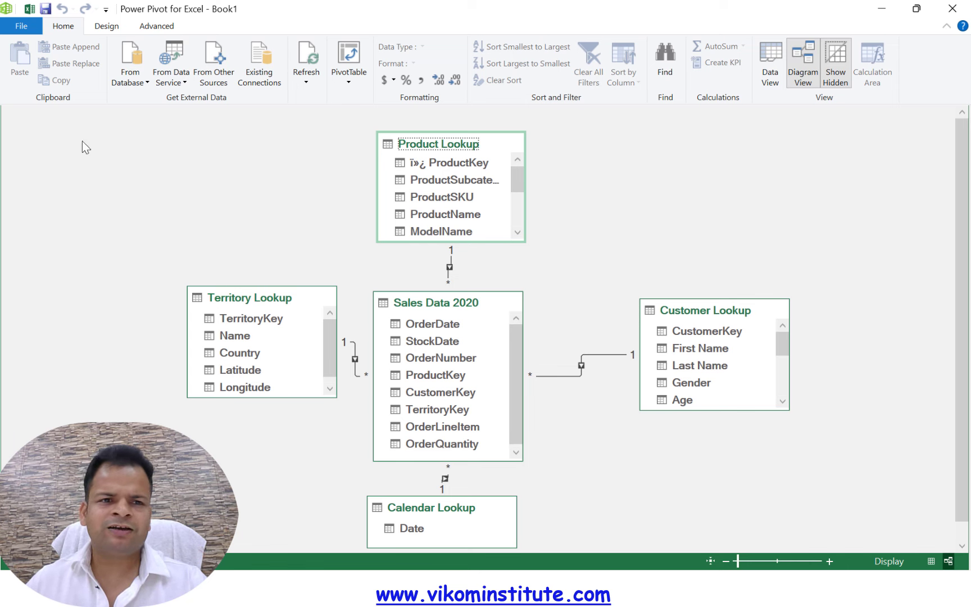
- In Power Pivot for Excel, create a PivotTable from the data model on a new worksheet
{"action": "left_click", "coordinate": [347, 85]}
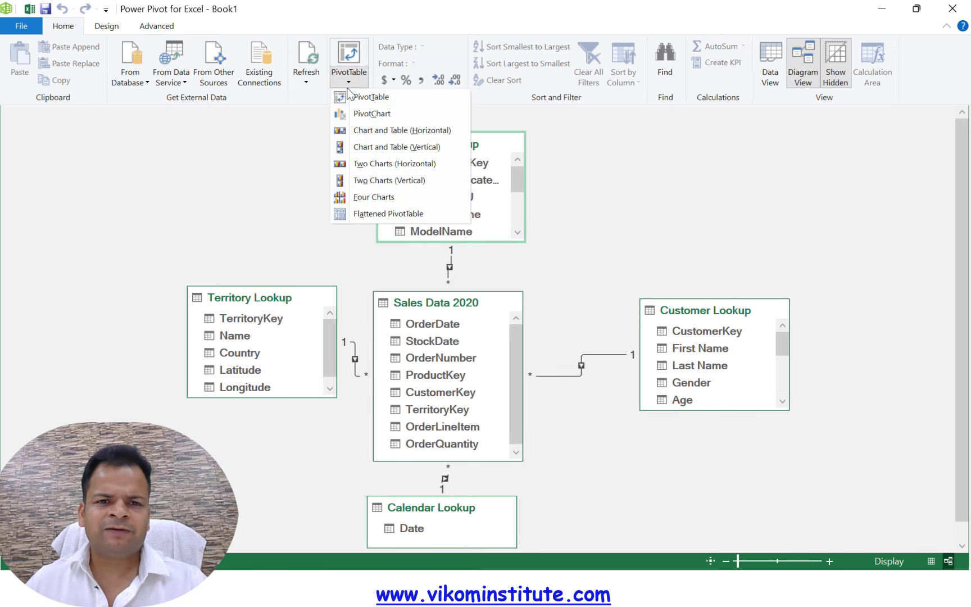
{"action": "left_click", "coordinate": [355, 96]}
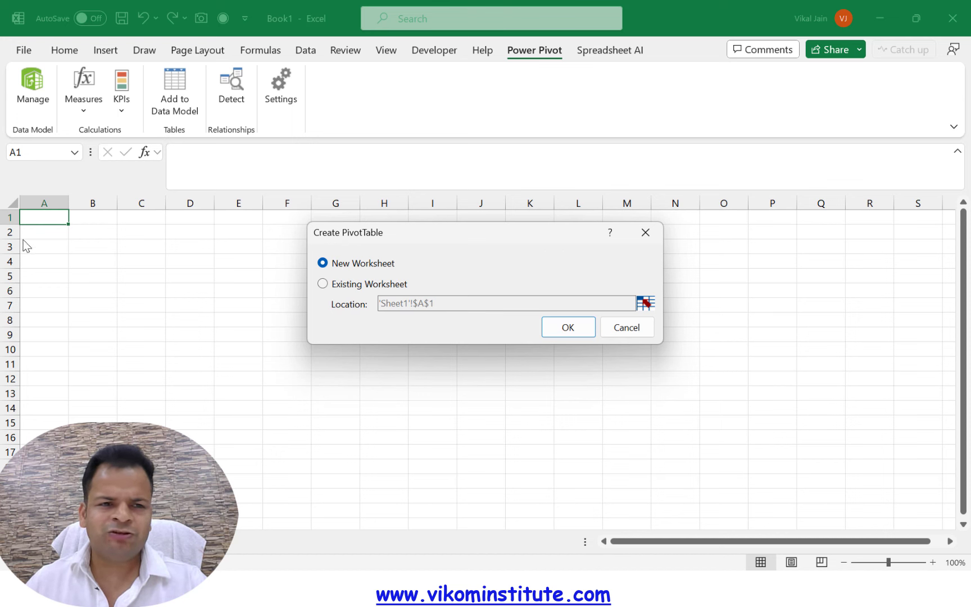
{"action": "left_click", "coordinate": [563, 328]}
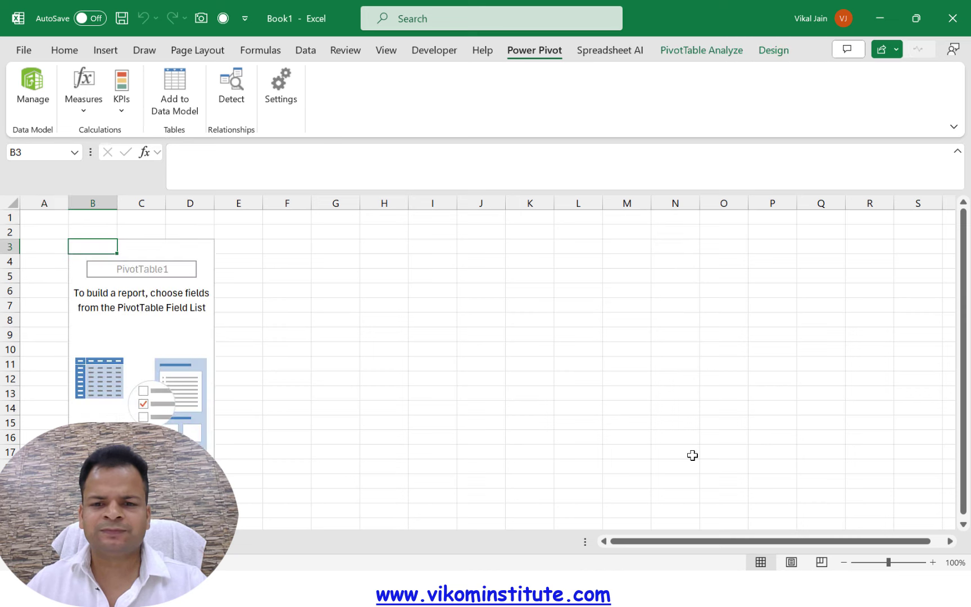
- Add CustomerKey from Customer Lookup as the rows of the PivotTable
{"action": "left_click", "coordinate": [723, 321]}
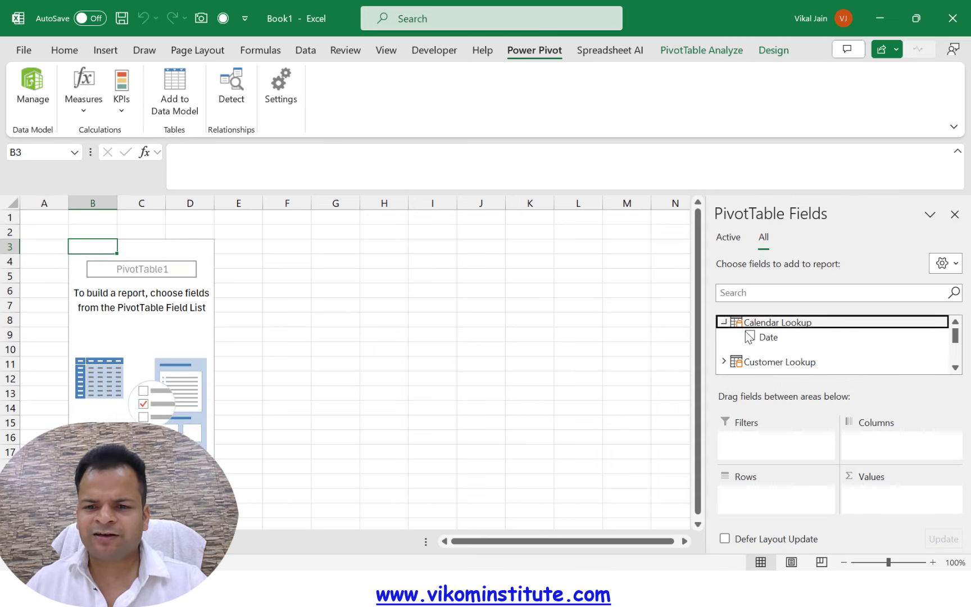
{"action": "left_click", "coordinate": [724, 322]}
{"action": "left_click", "coordinate": [724, 336]}
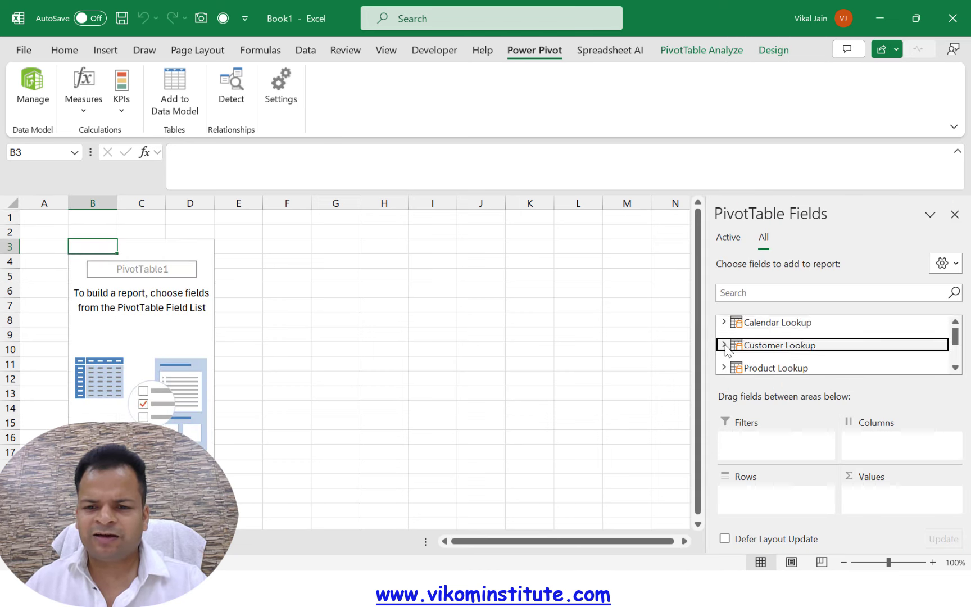
{"action": "left_click_drag", "start_coordinate": [752, 344], "coordinate": [778, 502]}
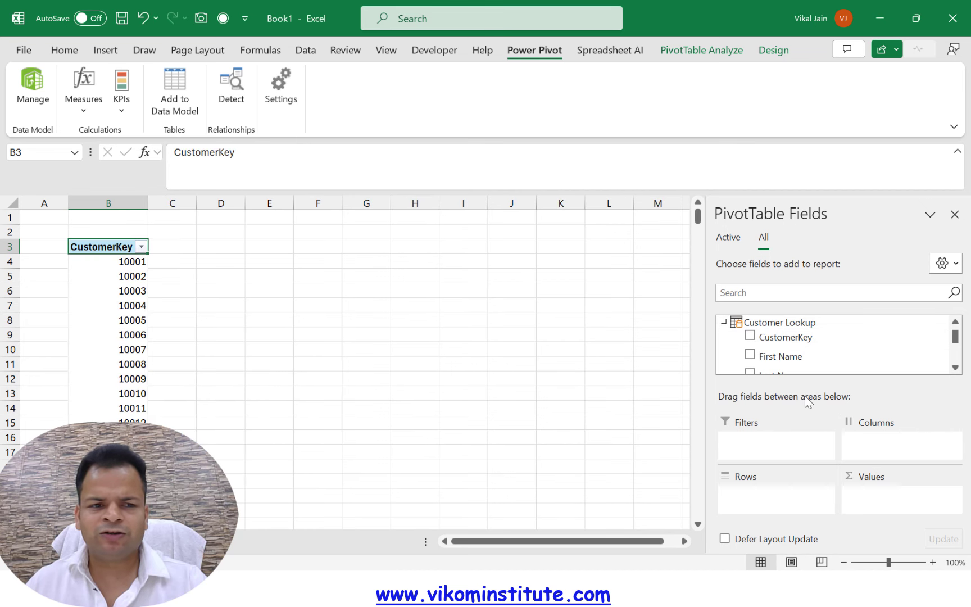
- Add OrderQuantity from Sales Data 2020 as the summed values of the PivotTable
{"action": "scroll", "coordinate": [899, 354], "scroll_direction": "down", "scroll_amount": 5}
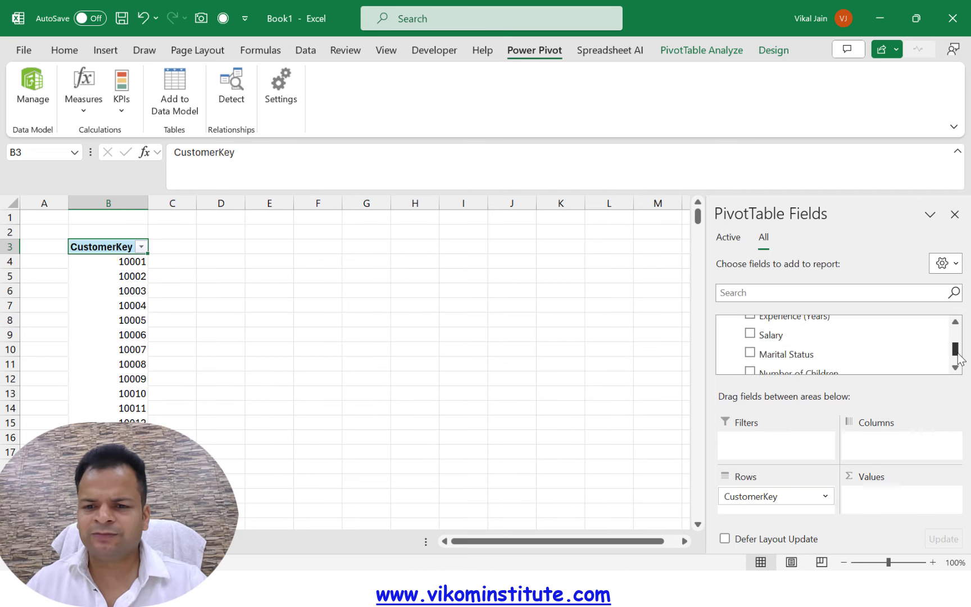
{"action": "left_click", "coordinate": [786, 367]}
{"action": "scroll", "coordinate": [803, 360], "scroll_direction": "down", "scroll_amount": 2}
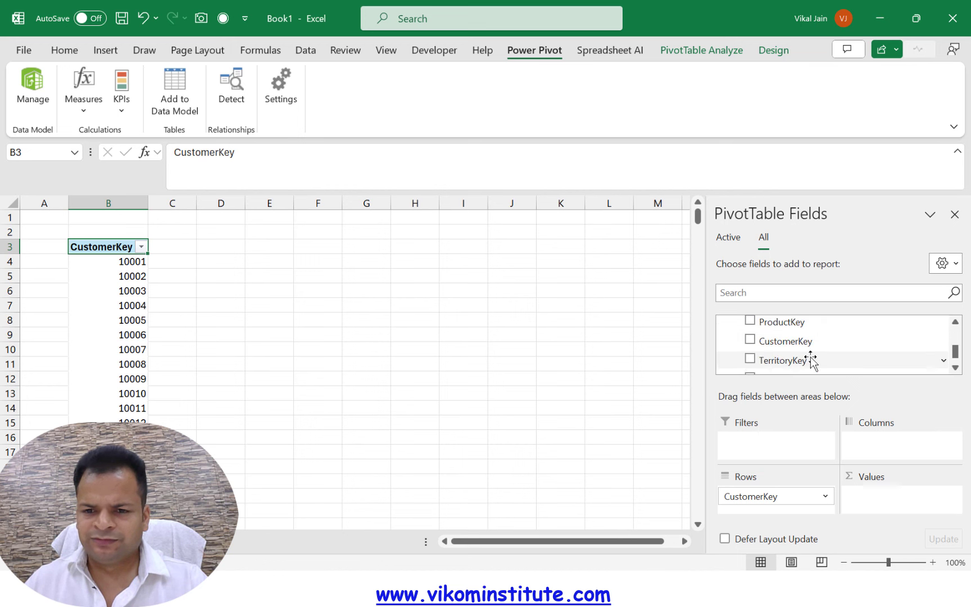
{"action": "scroll", "coordinate": [812, 366], "scroll_direction": "down", "scroll_amount": 1}
{"action": "left_click_drag", "start_coordinate": [759, 349], "coordinate": [876, 499]}
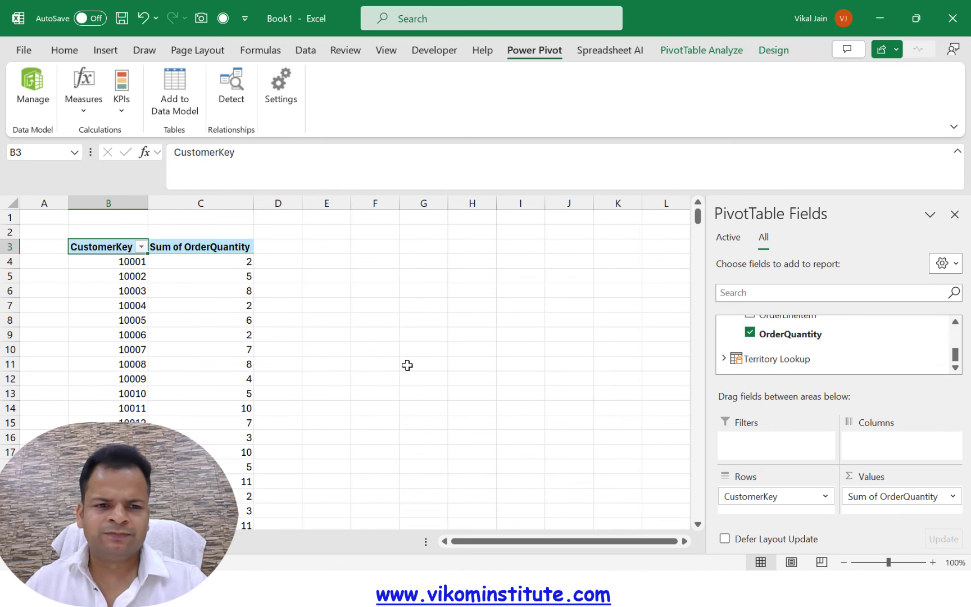
- Look through the PivotTable's order quantities per customer and return to the Power BI report
{"action": "scroll", "coordinate": [210, 328], "scroll_direction": "down", "scroll_amount": 9}
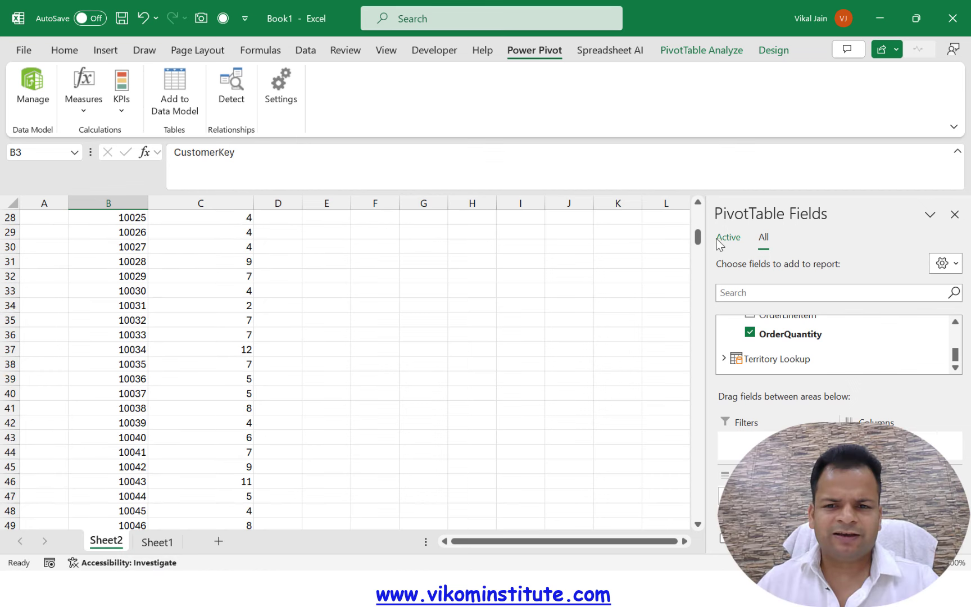
{"action": "left_click_drag", "start_coordinate": [697, 239], "coordinate": [694, 520]}
{"action": "key", "text": "alt+Tab"}
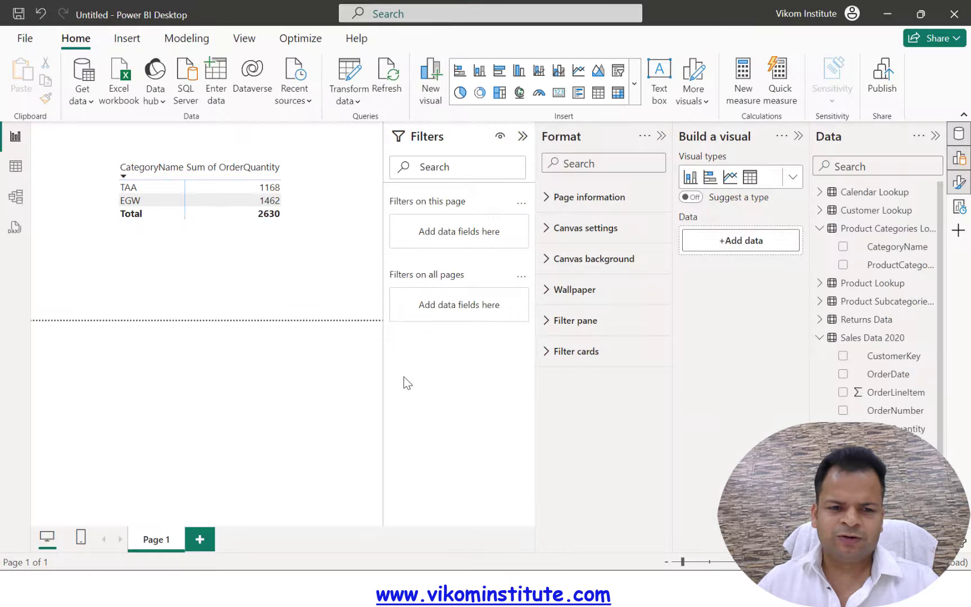